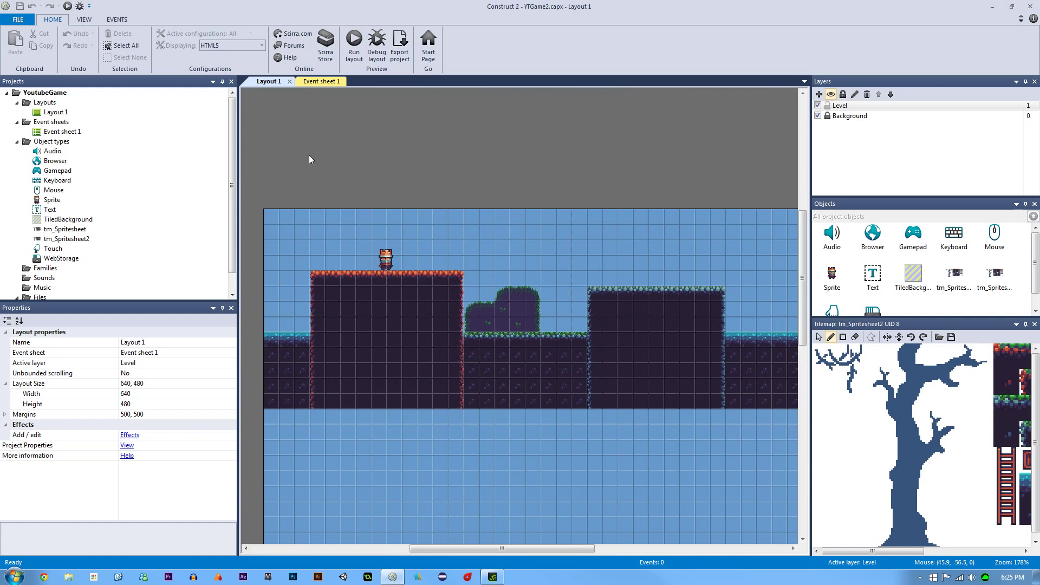
ctrl+scroll(375, 161, up, 3)
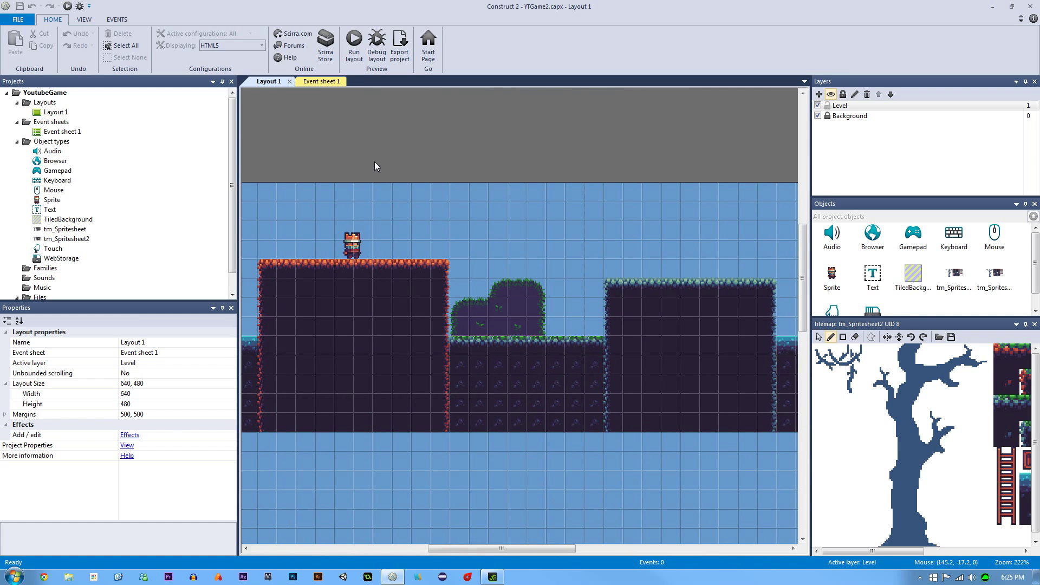
ctrl+scroll(373, 160, down, 4)
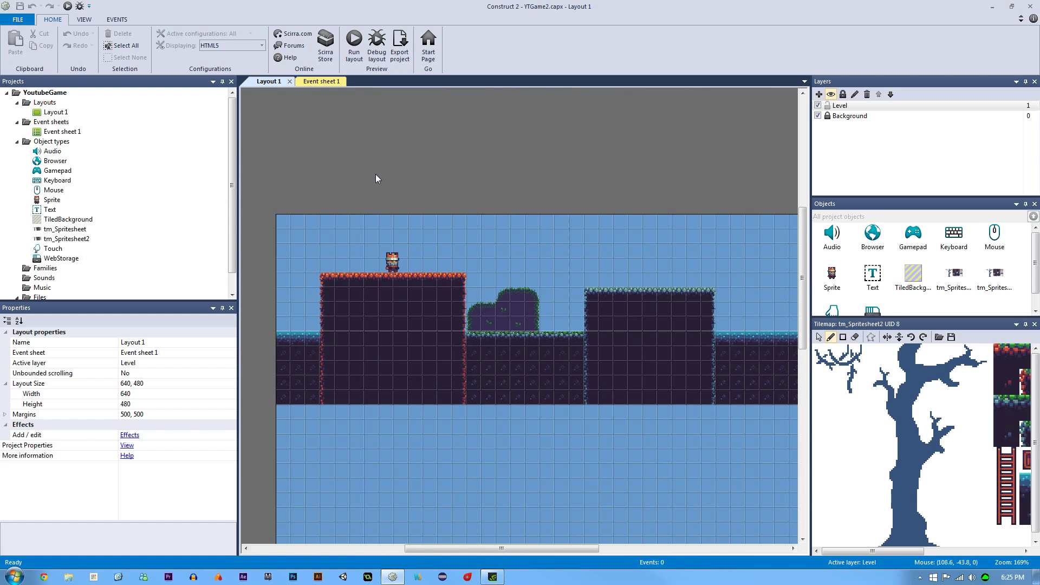
ctrl+scroll(390, 177, up, 3)
middle_drag(396, 185, 400, 159)
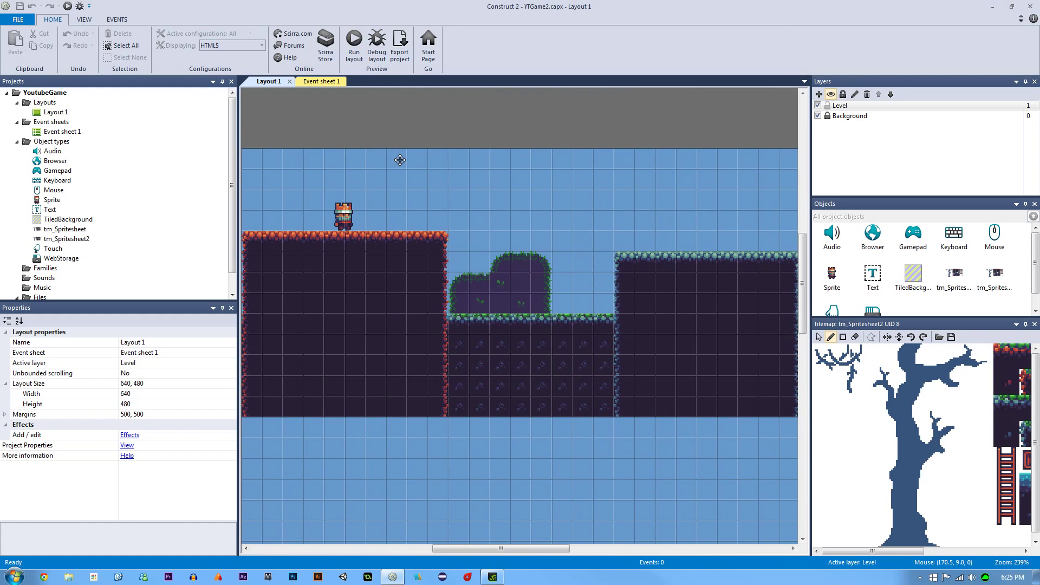
ctrl+scroll(400, 163, down, 3)
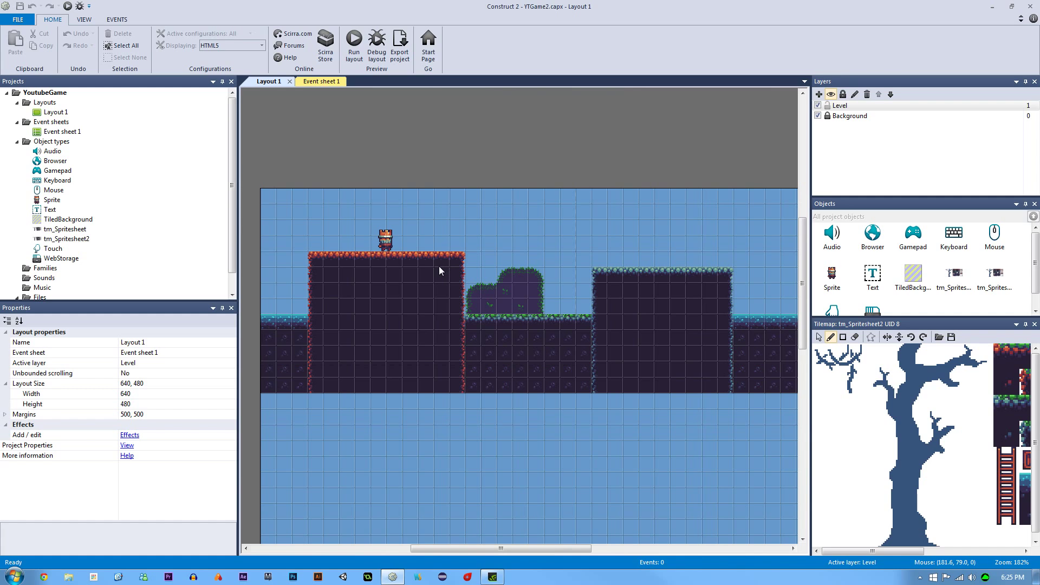
middle_drag(597, 336, 596, 300)
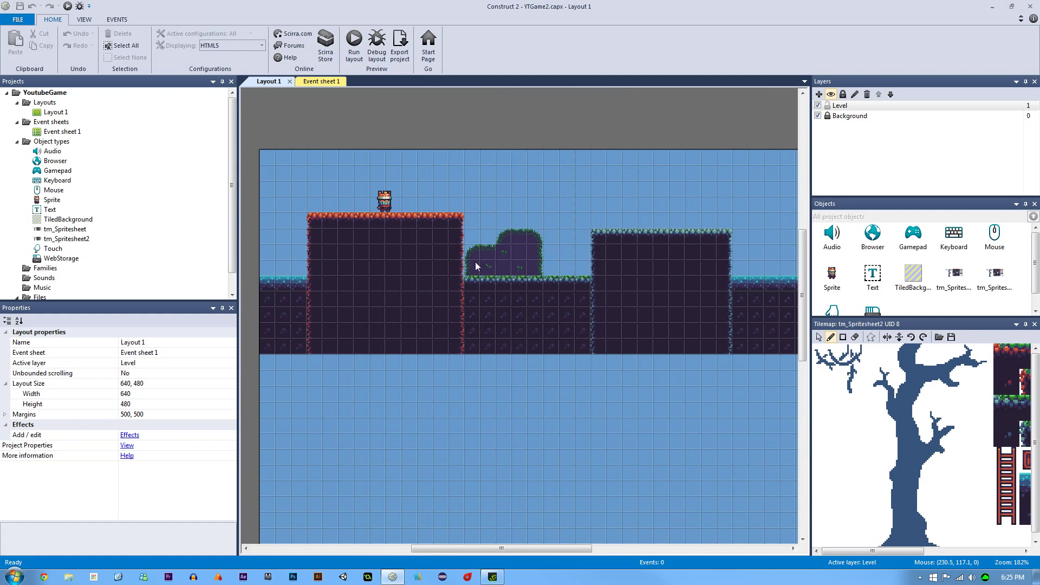
ctrl+scroll(414, 259, down, 2)
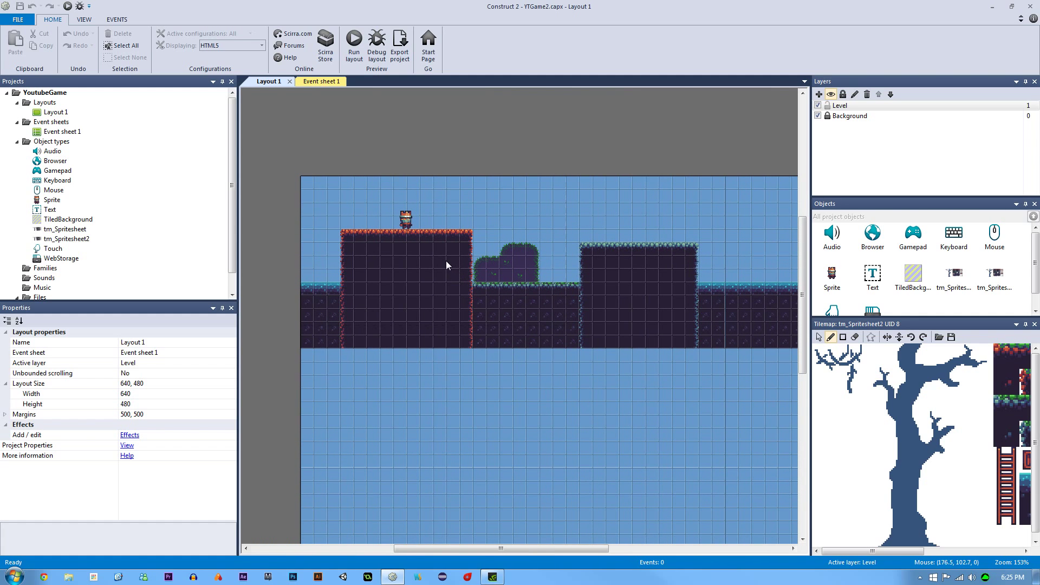
ctrl+scroll(439, 262, up, 2)
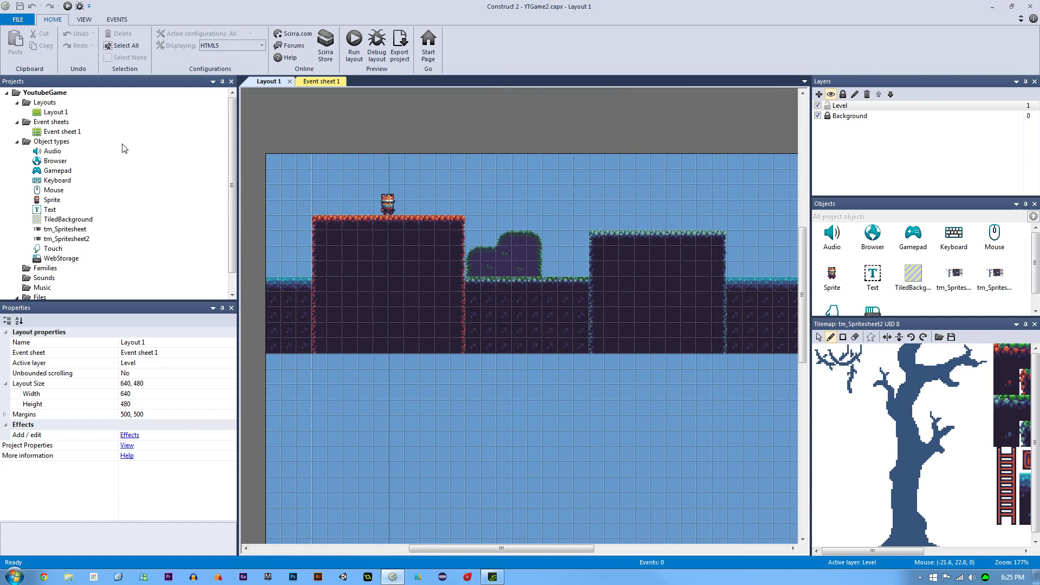
Rename the project's layout, Layout 1, as LevelLayout
click(54, 113)
right_click(52, 115)
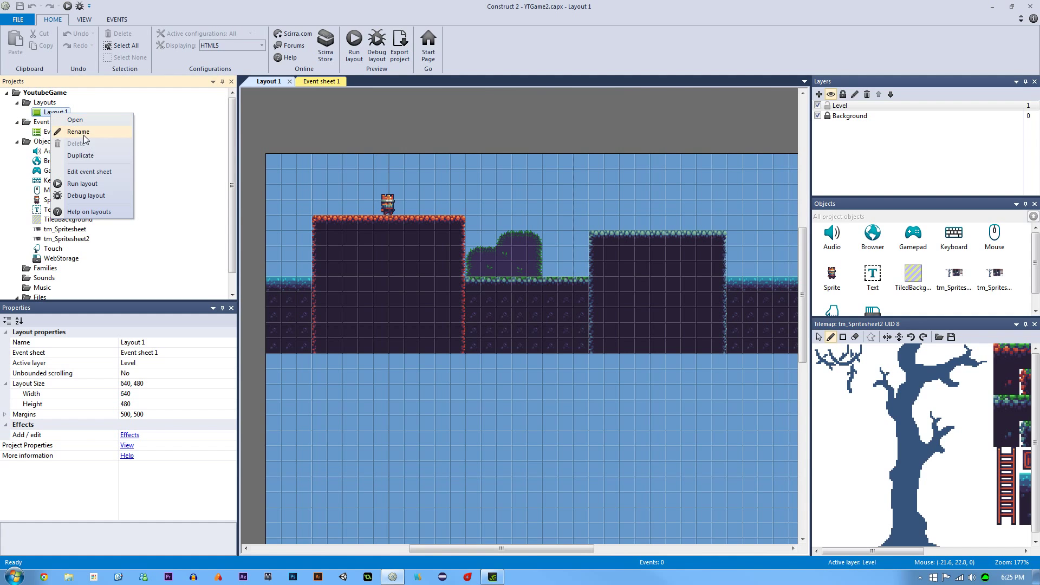
click(85, 140)
text(LevelLayout)
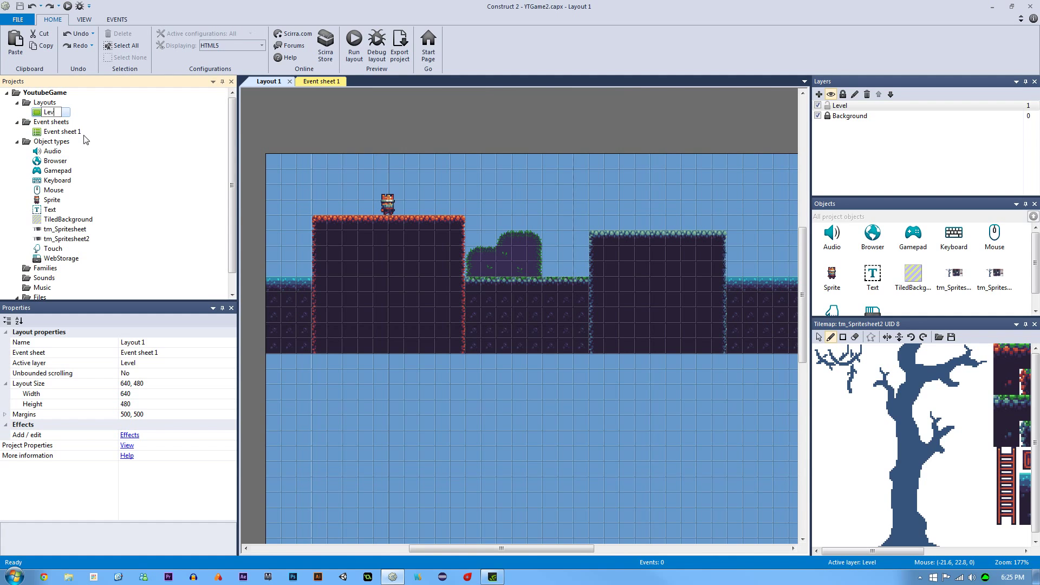
key(Return)
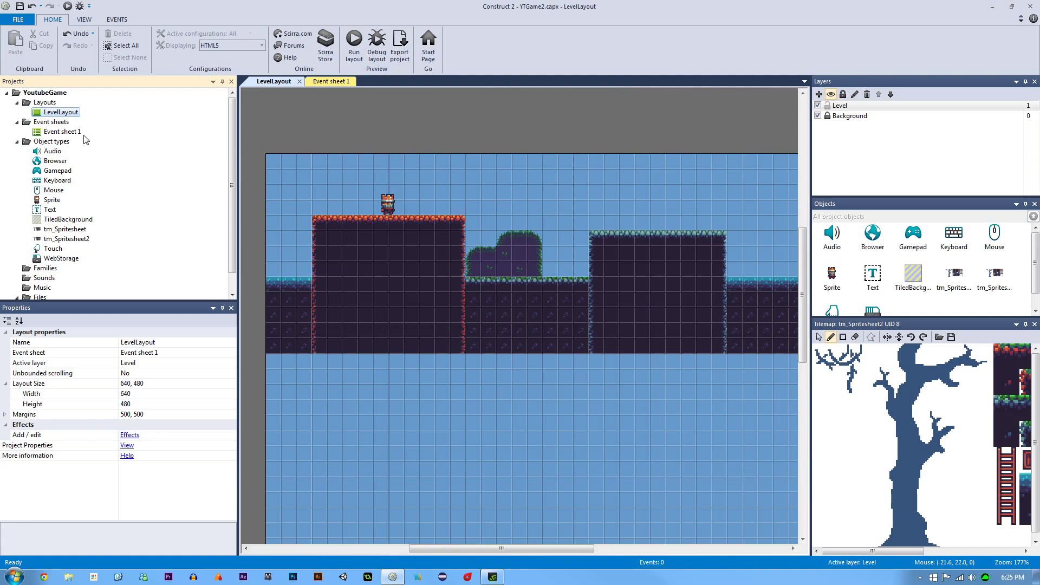
Examine the two tilemap objects, tm_Spritesheet and tm_Spritesheet2, and their properties among the project's object types
click(74, 136)
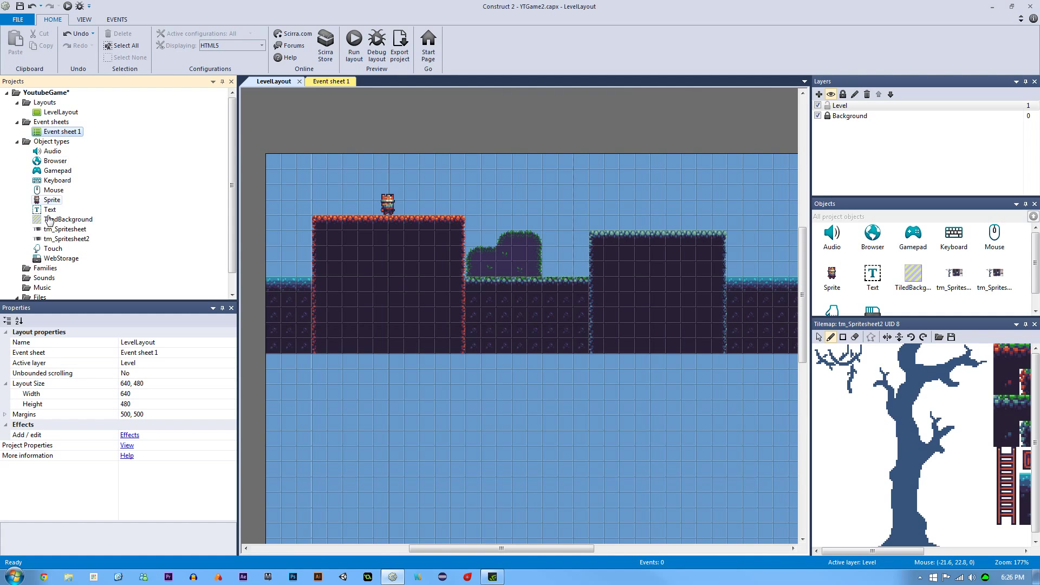
click(56, 232)
click(63, 238)
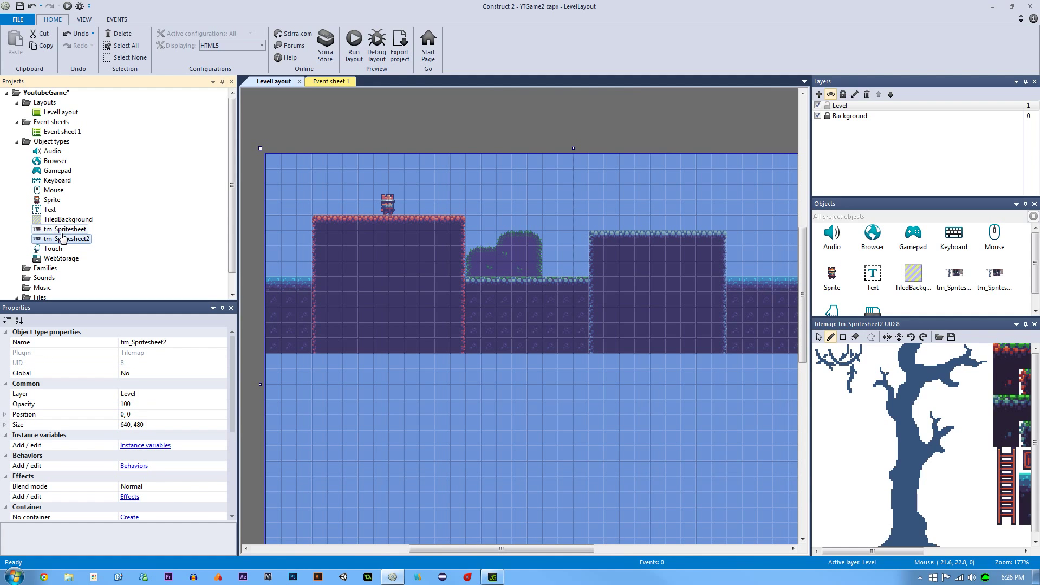
click(62, 230)
click(62, 238)
click(65, 231)
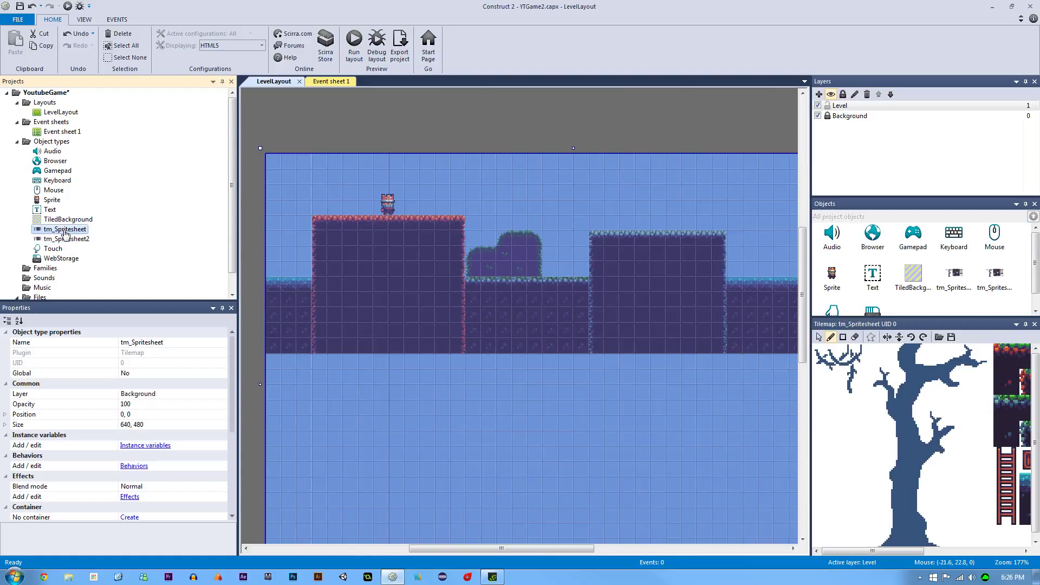
click(49, 143)
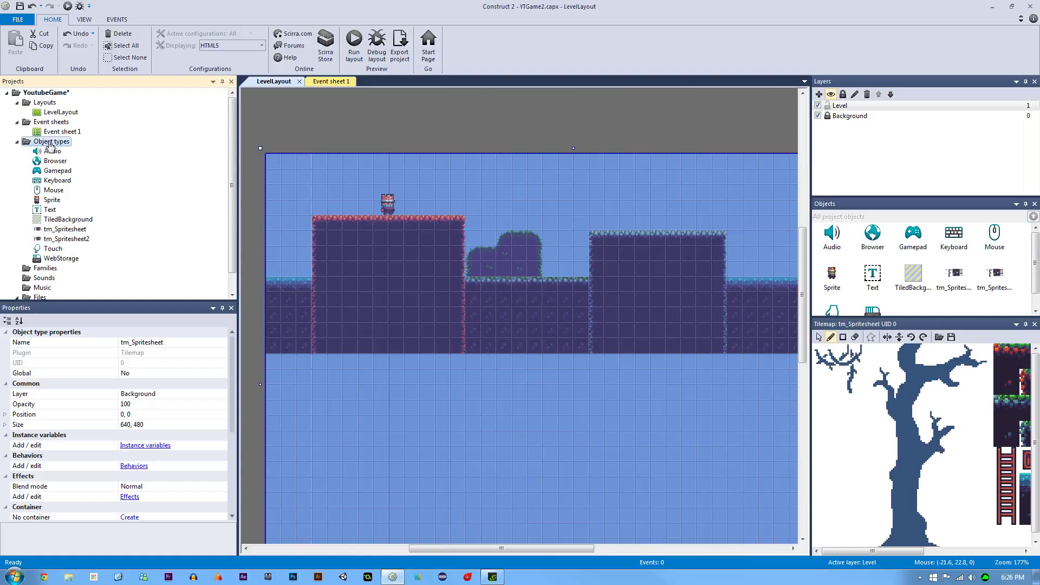
right_click(50, 144)
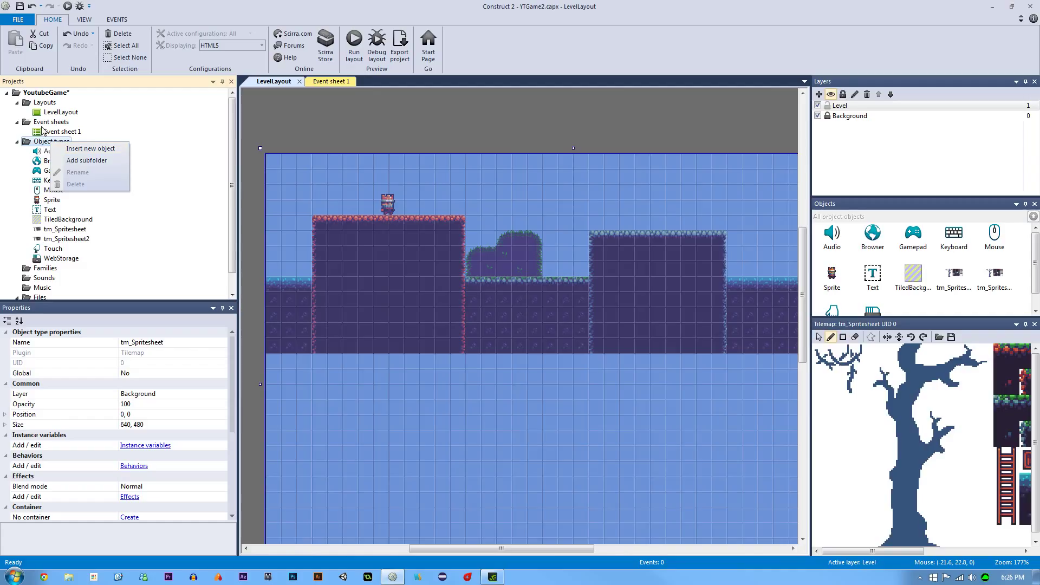
click(151, 221)
click(63, 142)
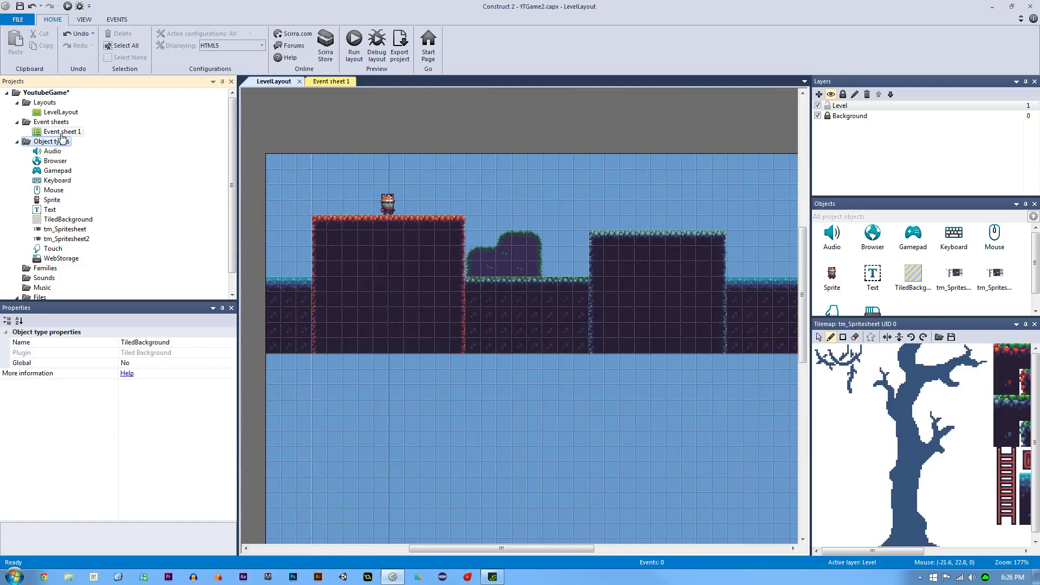
click(62, 112)
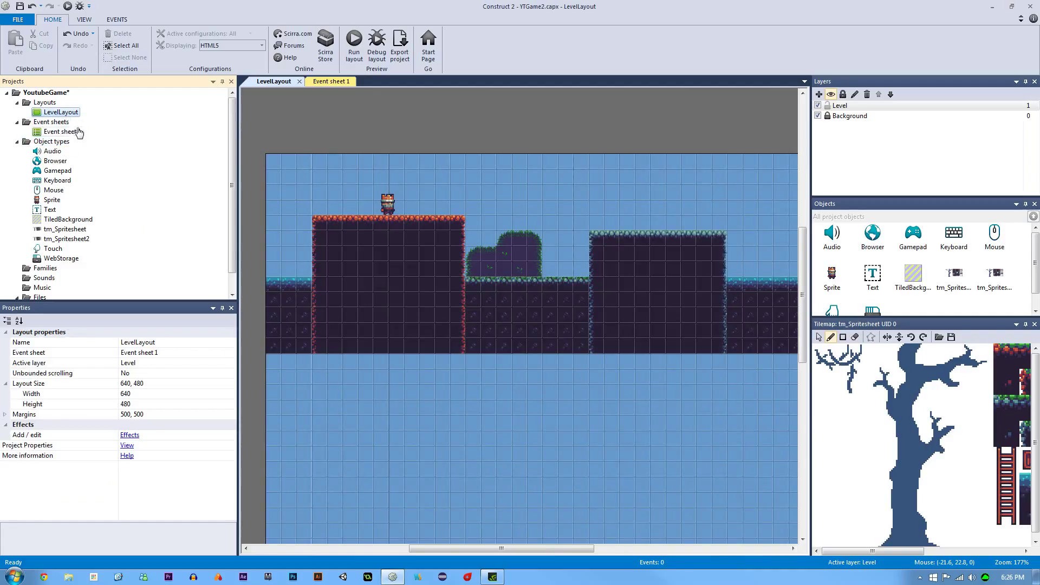
Rename Event sheet 1 as LevelEvent and save the project
click(71, 132)
right_click(71, 133)
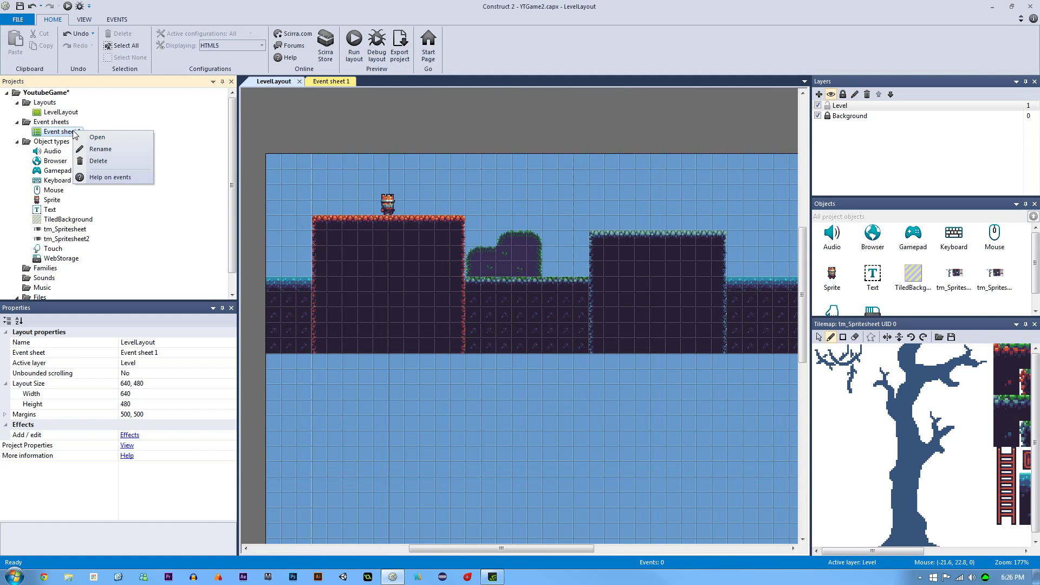
click(99, 151)
text(LevelEvent)
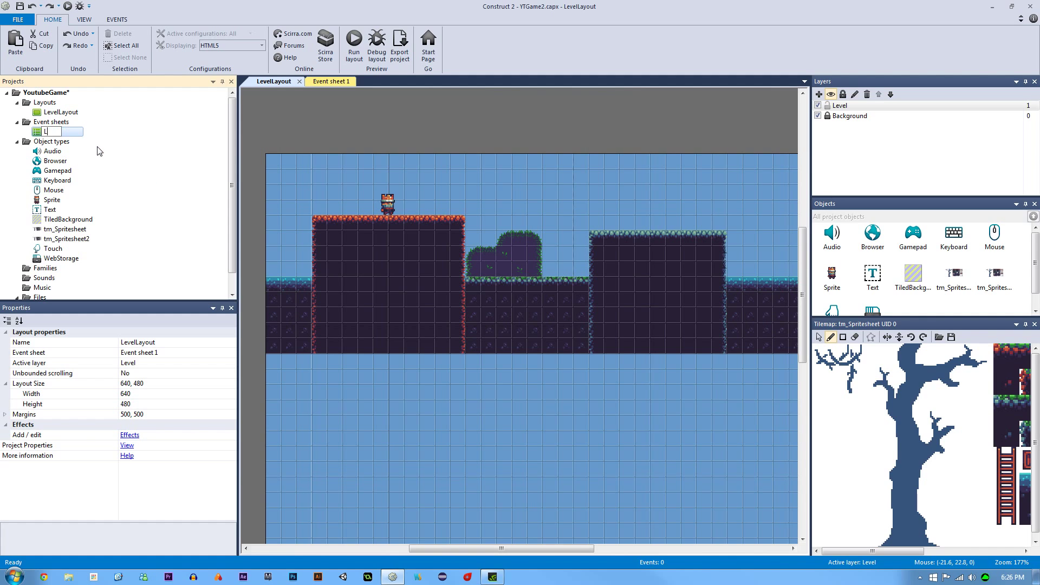
key(Return)
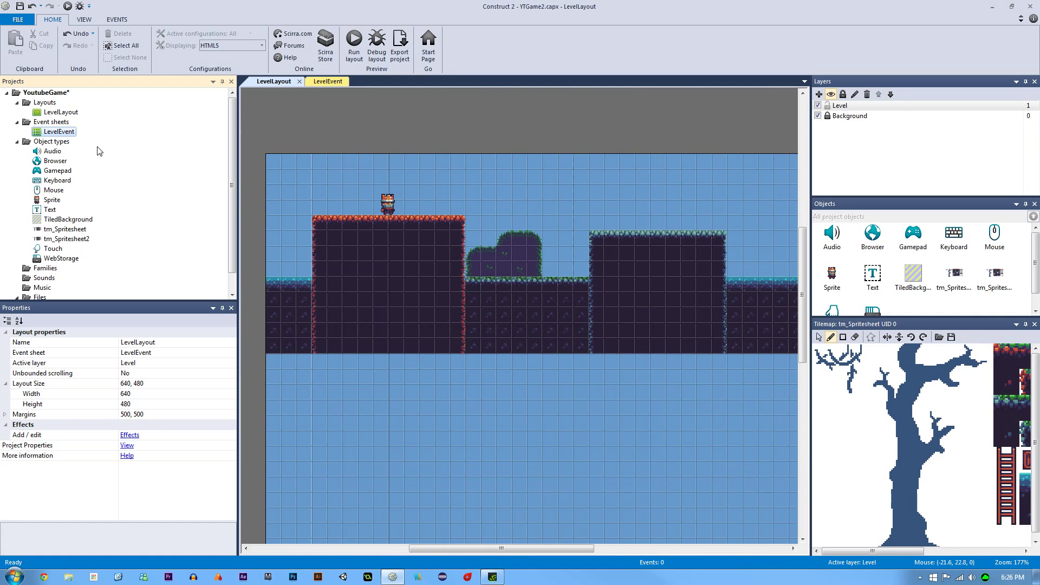
key(ctrl+s)
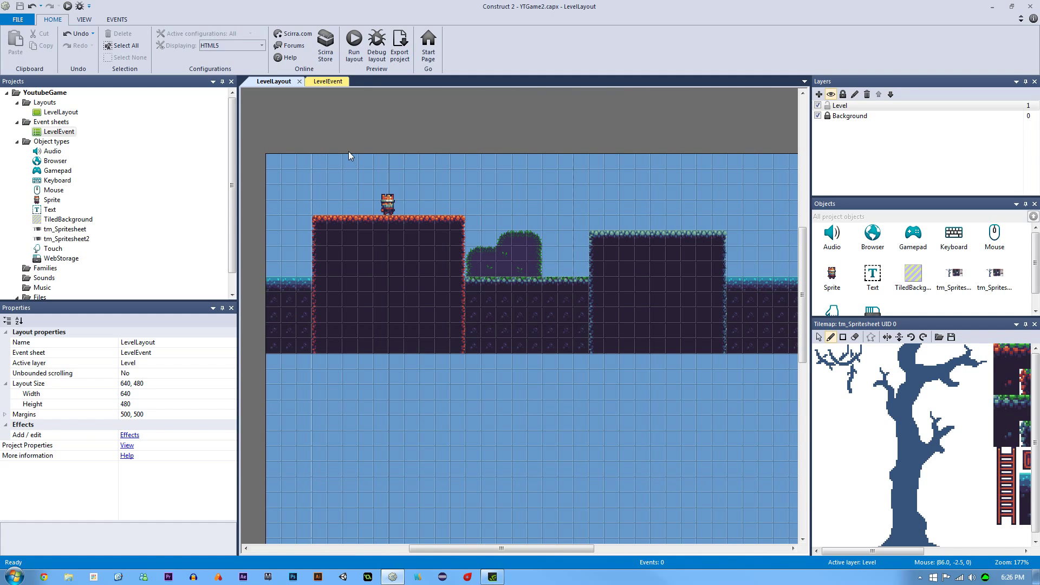
Rename the player character's Sprite object on the red platform as obj_Player
ctrl+scroll(348, 151, up, 2)
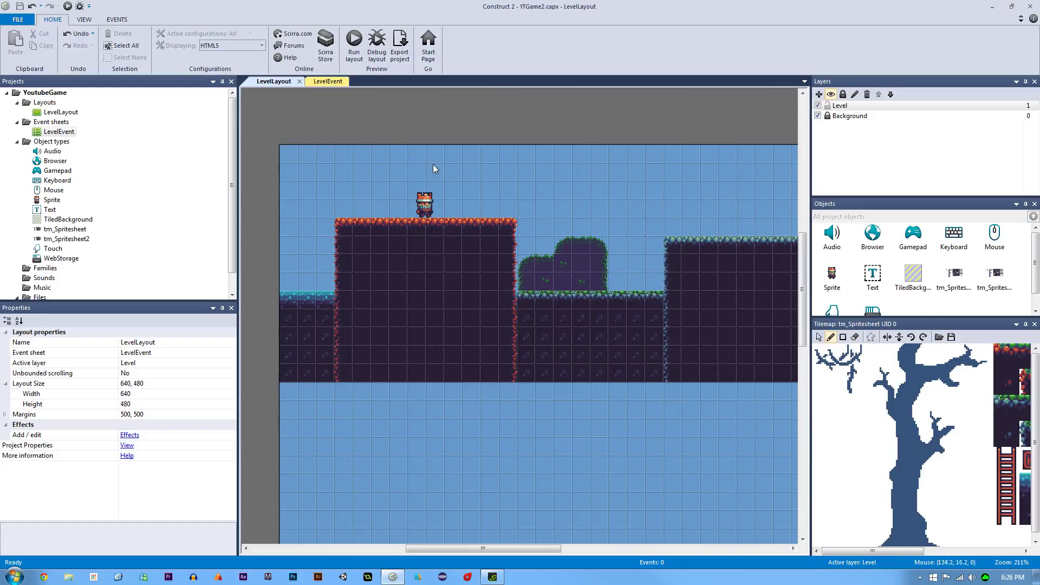
click(426, 201)
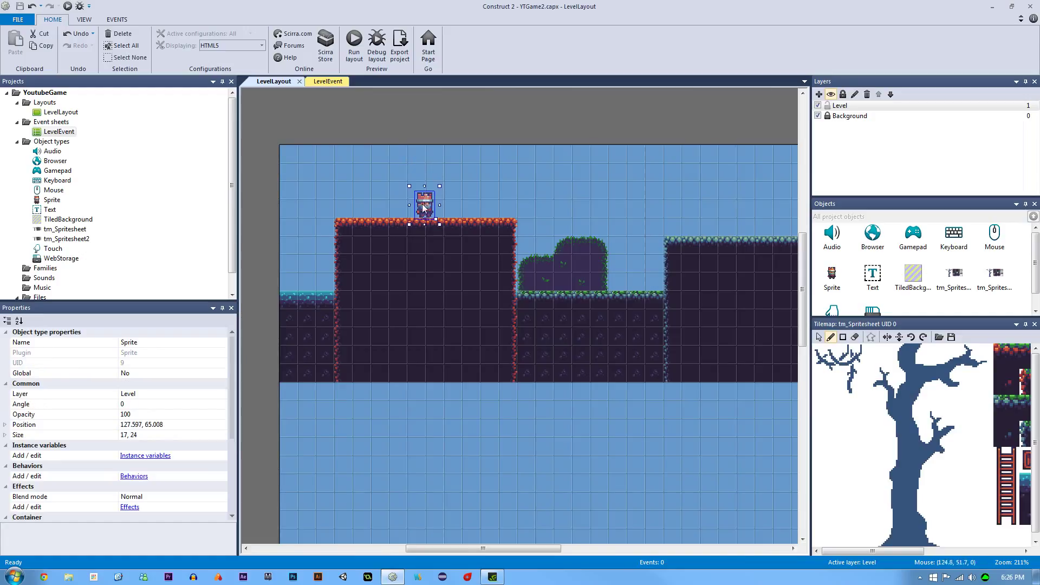
click(179, 344)
text(obj)
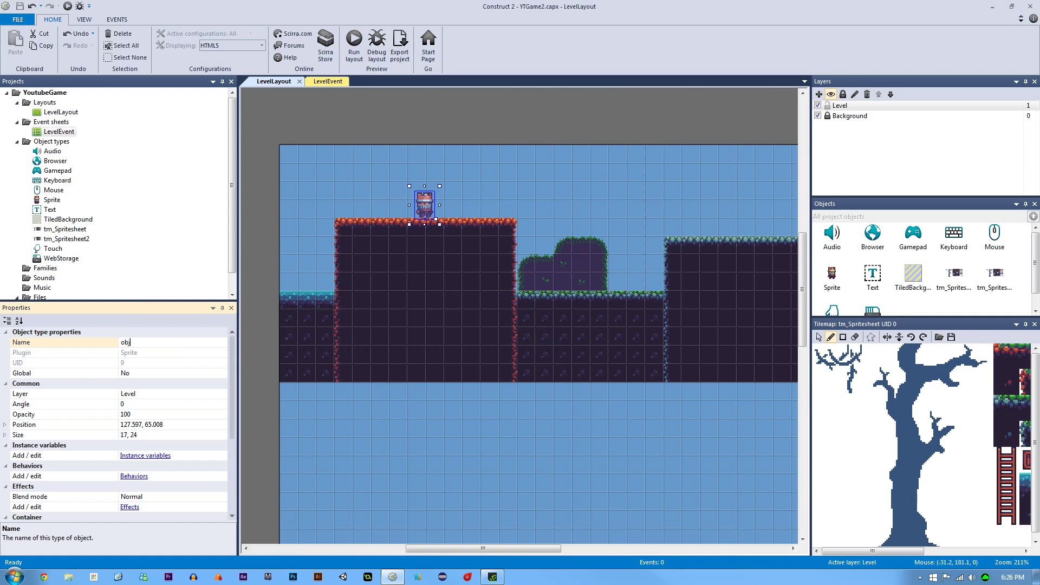
text(_Player)
key(Return)
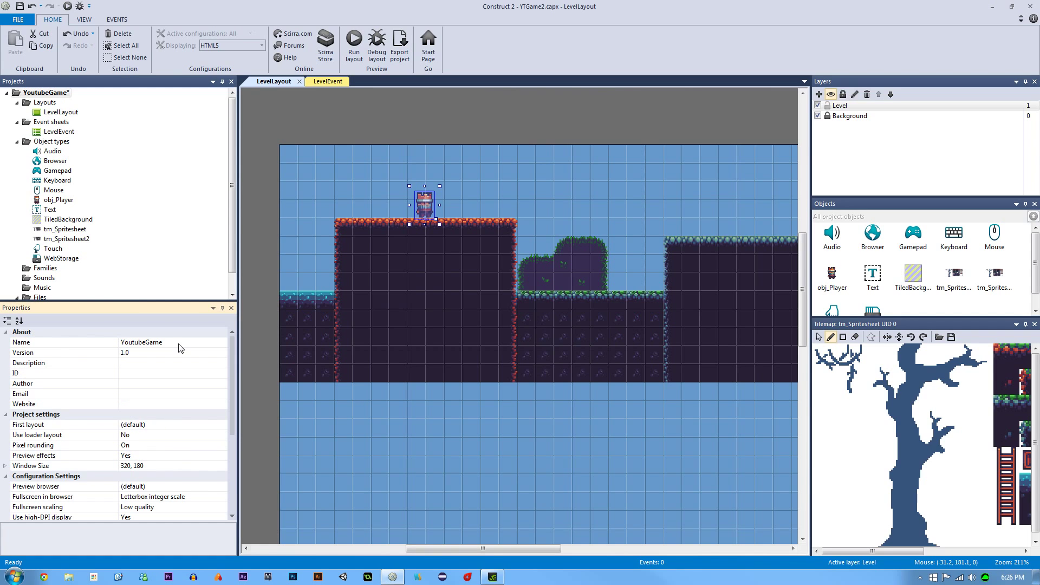
click(399, 106)
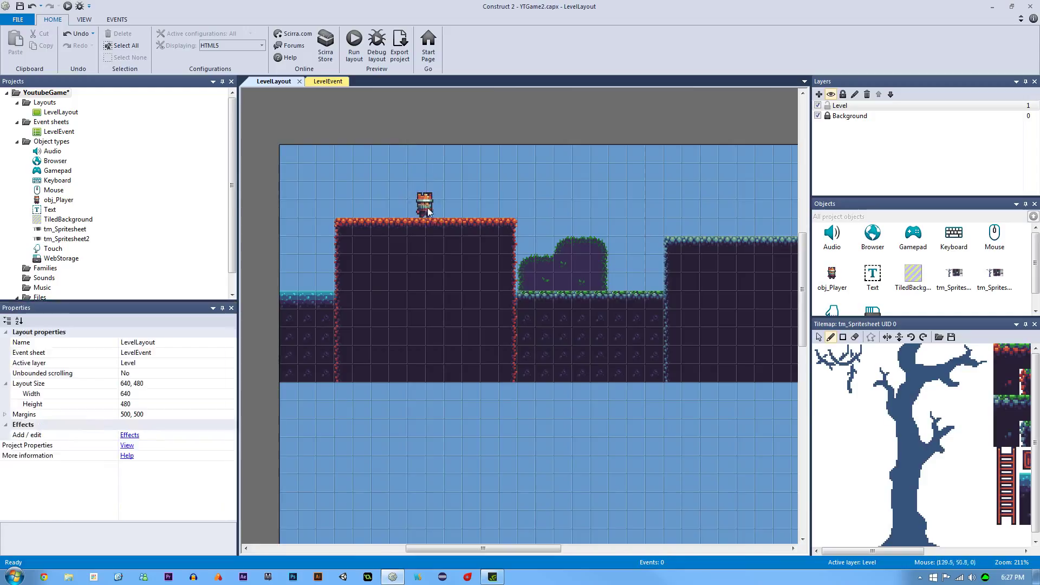
Review the instance variable and behavior properties of obj_Player, and open its list of behaviors
click(424, 205)
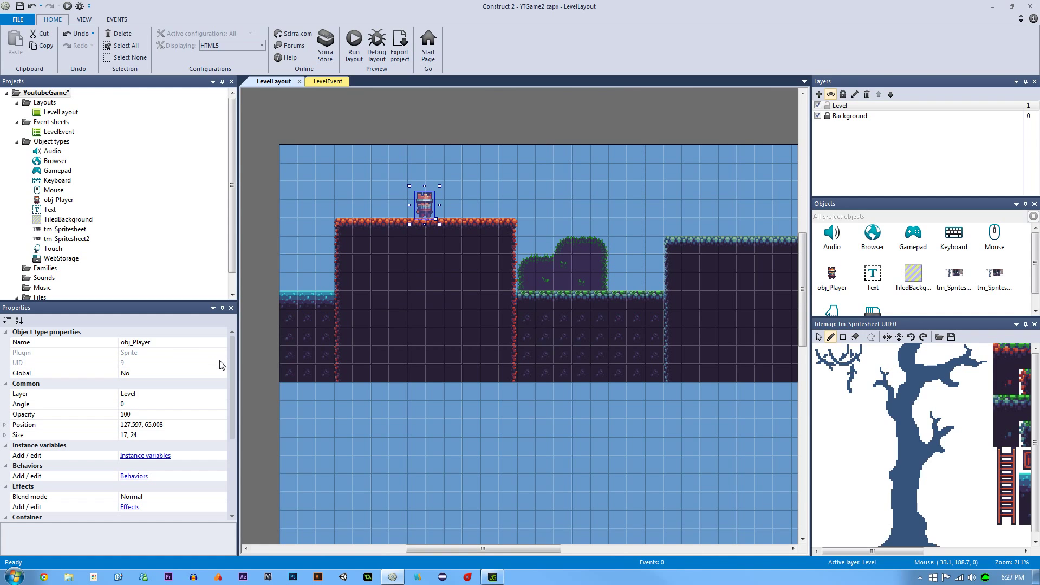
drag(230, 366, 232, 390)
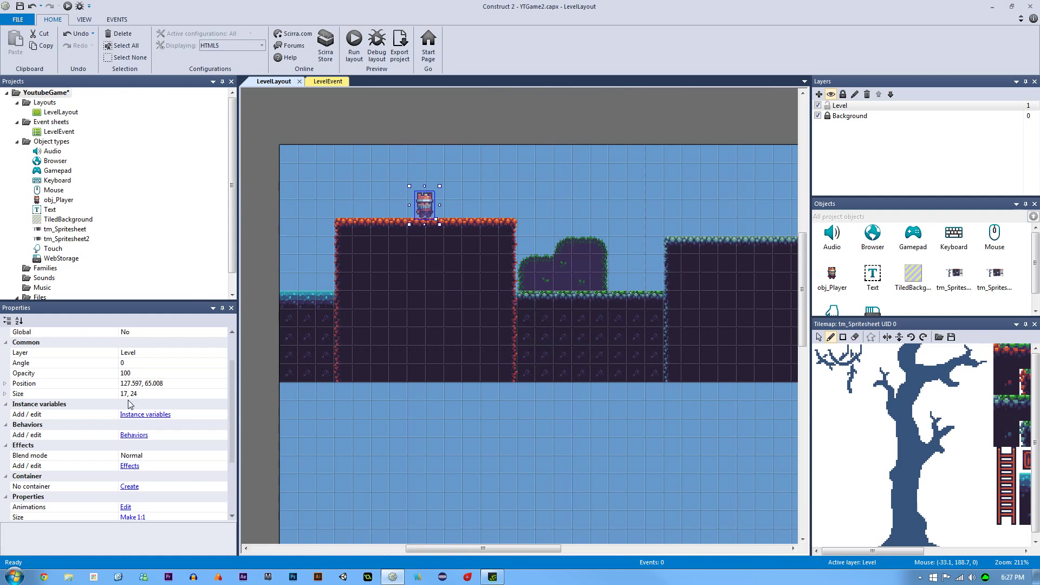
drag(229, 393, 227, 436)
click(39, 334)
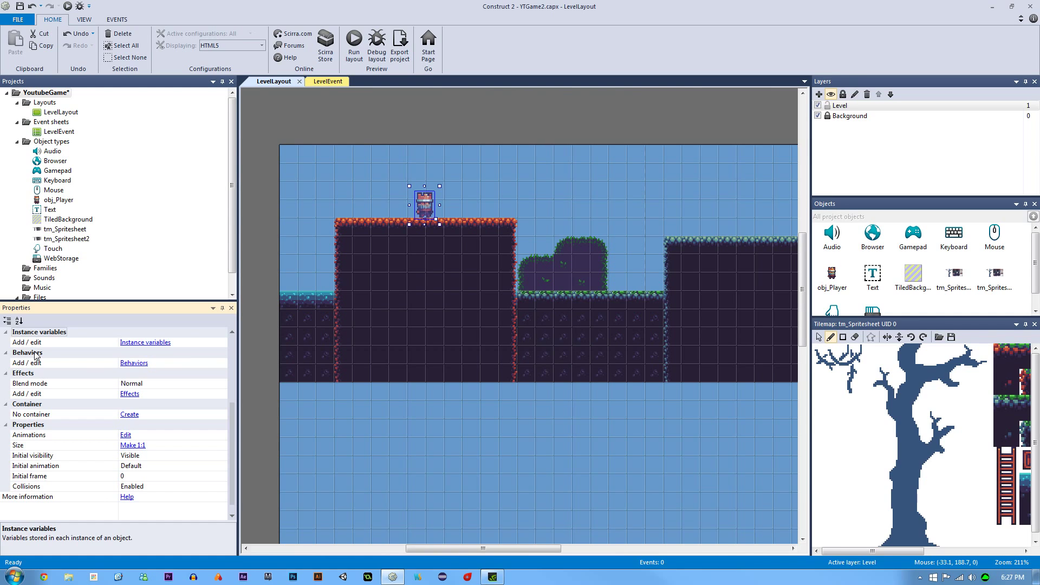
click(35, 353)
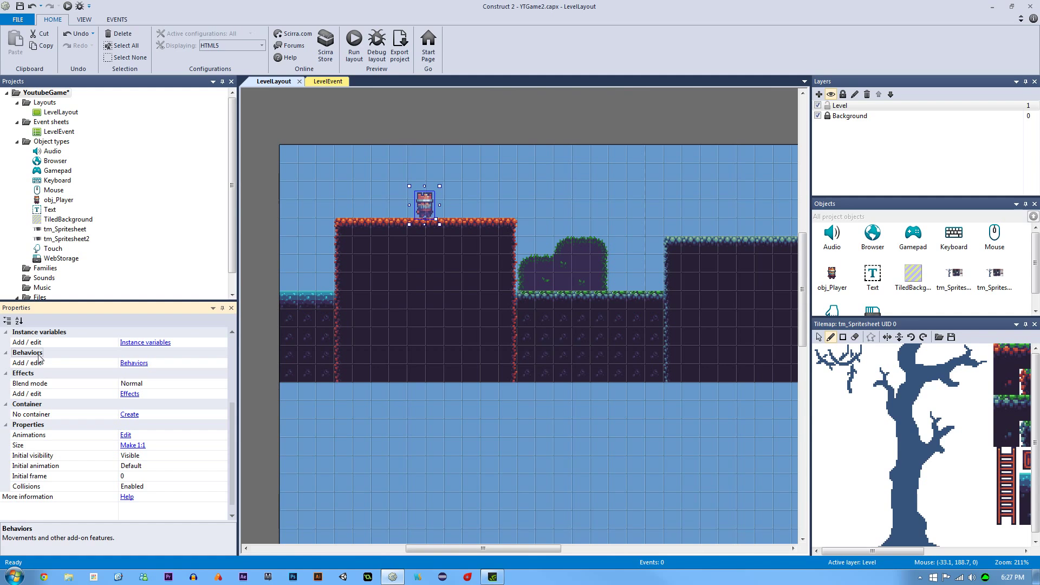
click(136, 364)
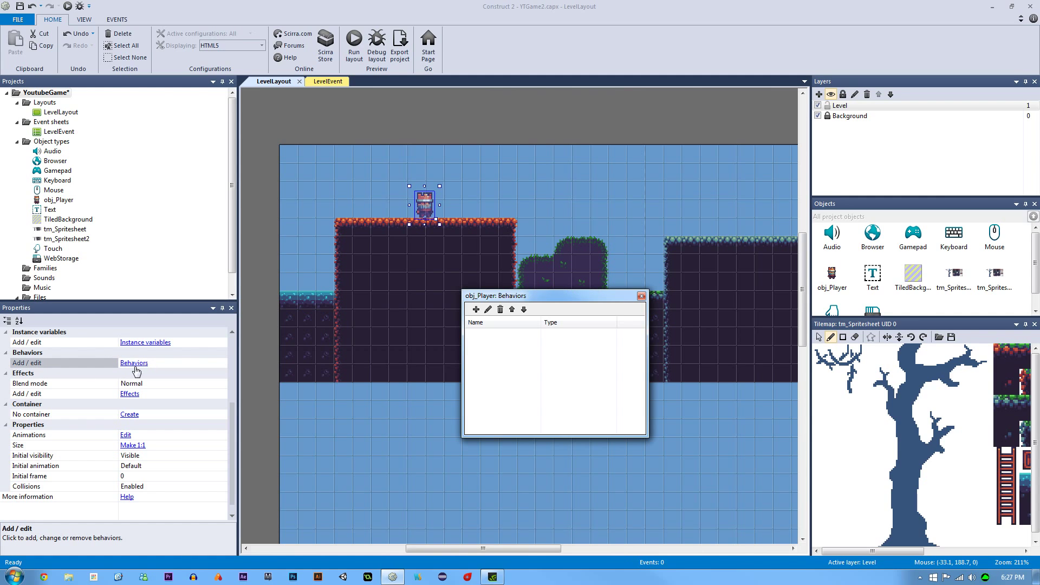
drag(512, 296, 563, 204)
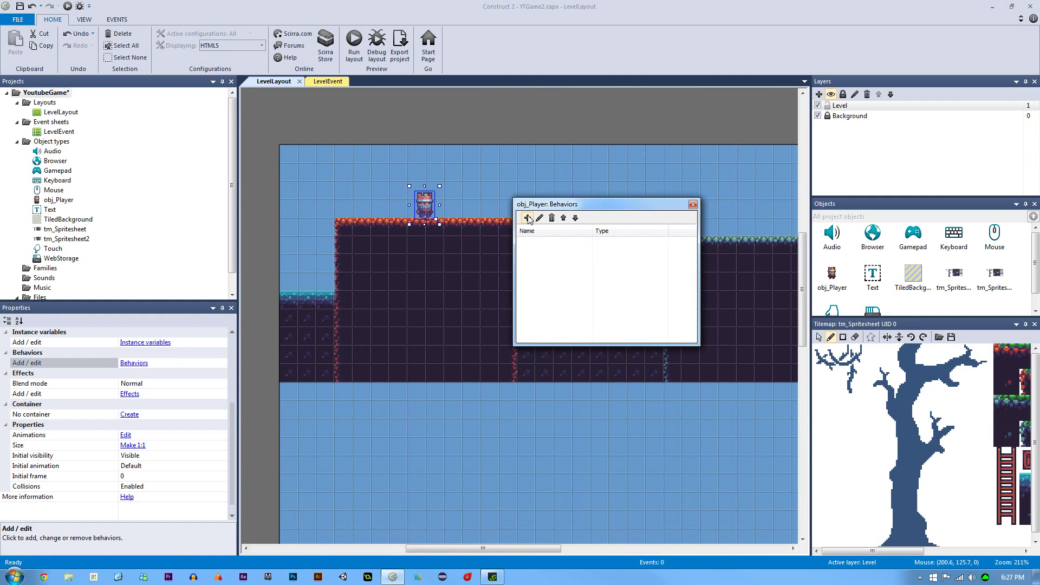
Add the Platform movement behavior to obj_Player
click(528, 218)
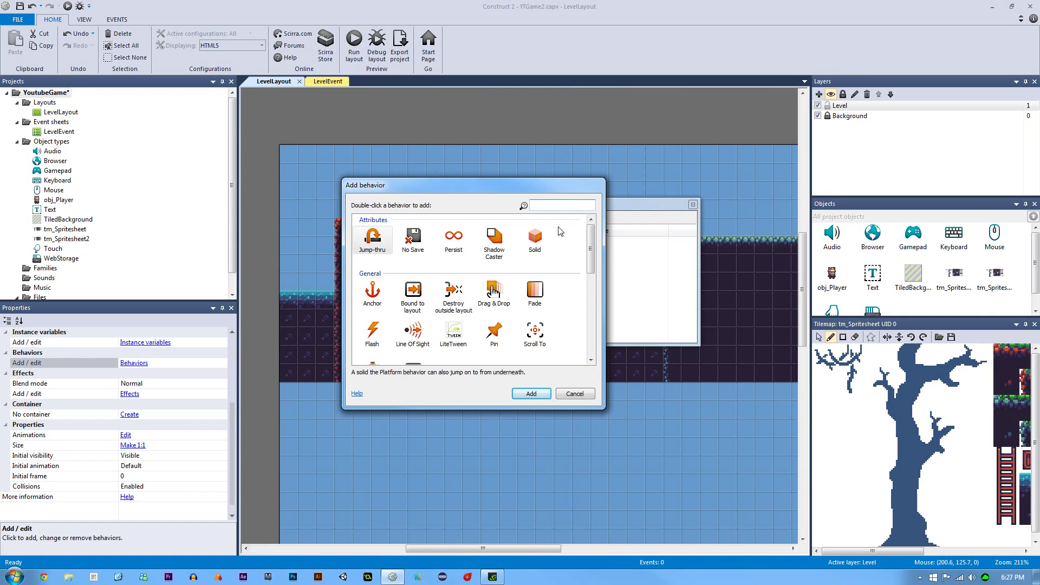
text(pla)
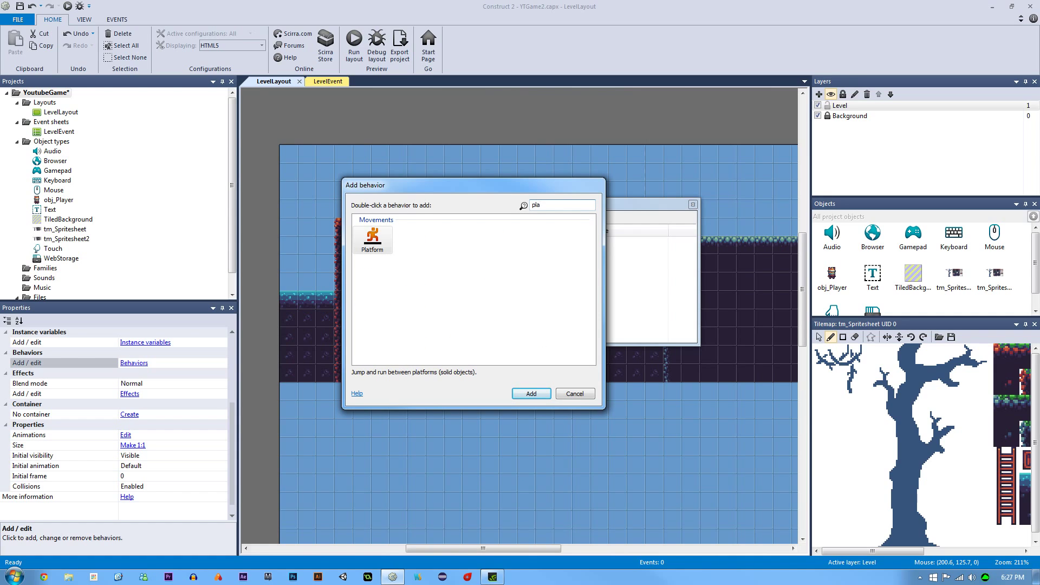
key(BackSpace)
key(BackSpace)
key(BackSpace)
drag(592, 246, 586, 313)
double_click(412, 304)
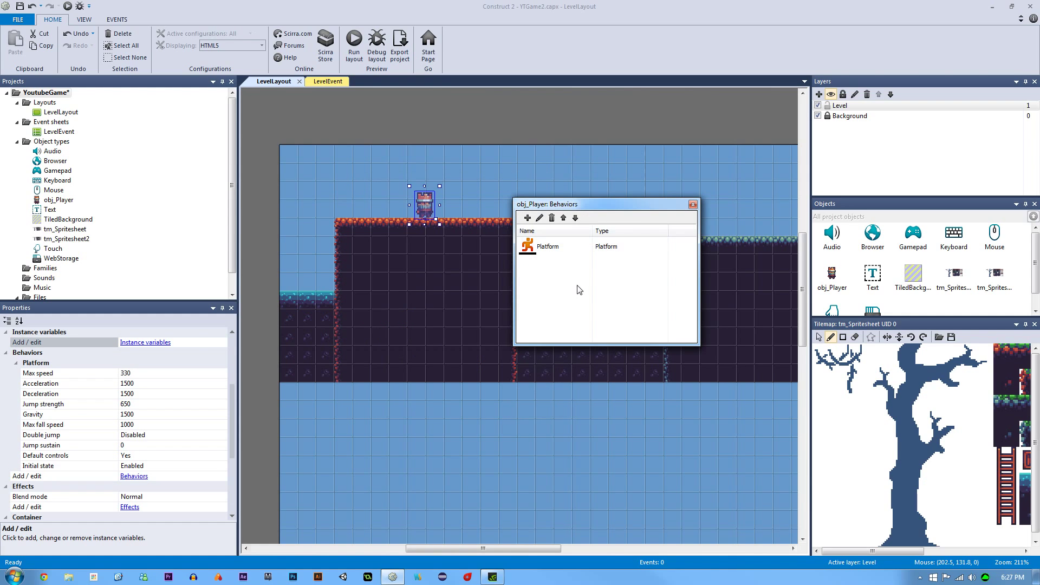
Add the Destroy outside layout behavior to obj_Player, finish editing its behaviors and clear the selection
click(528, 219)
drag(593, 252, 593, 256)
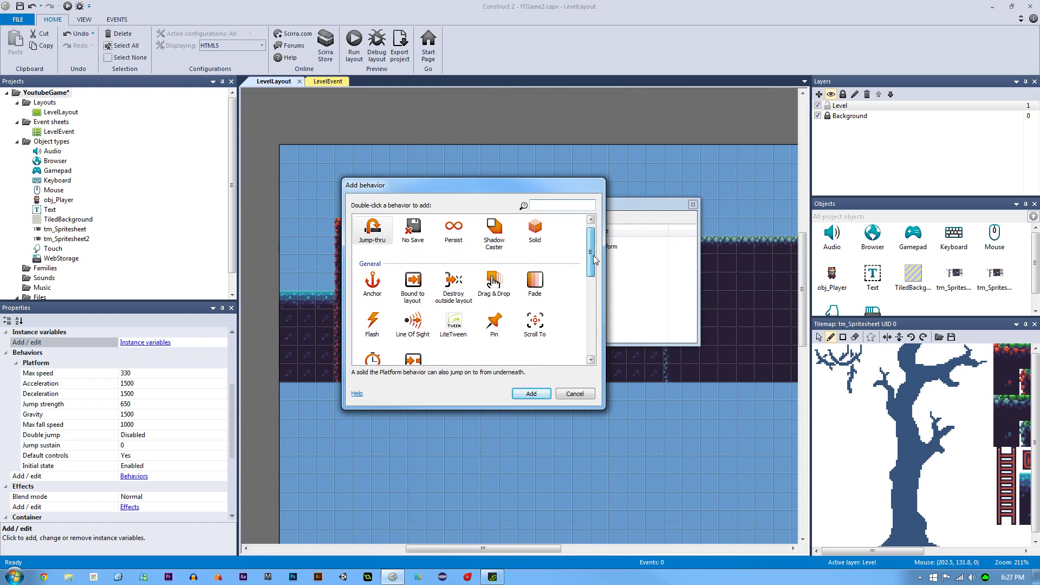
text(des)
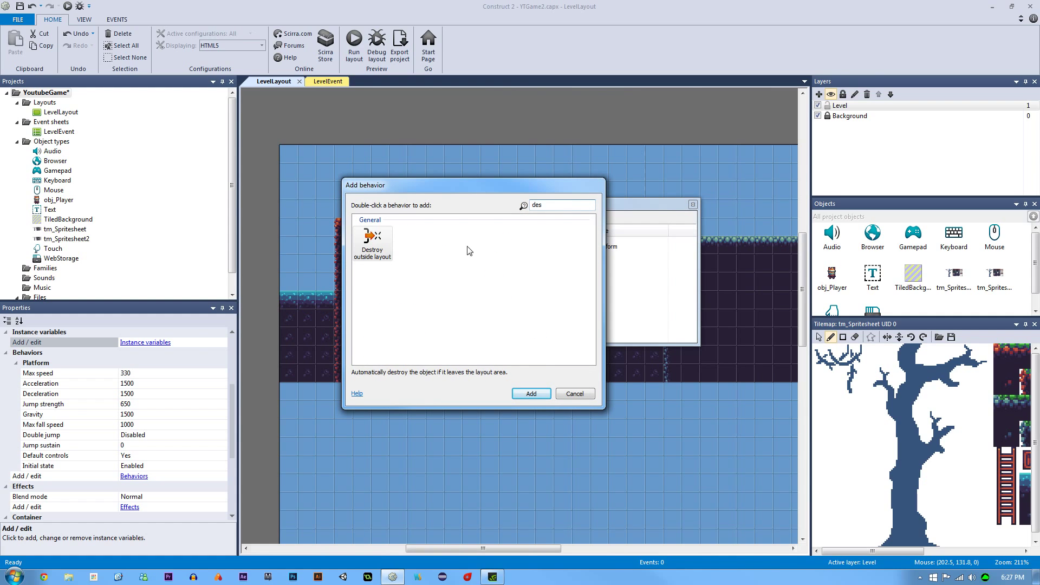
double_click(385, 246)
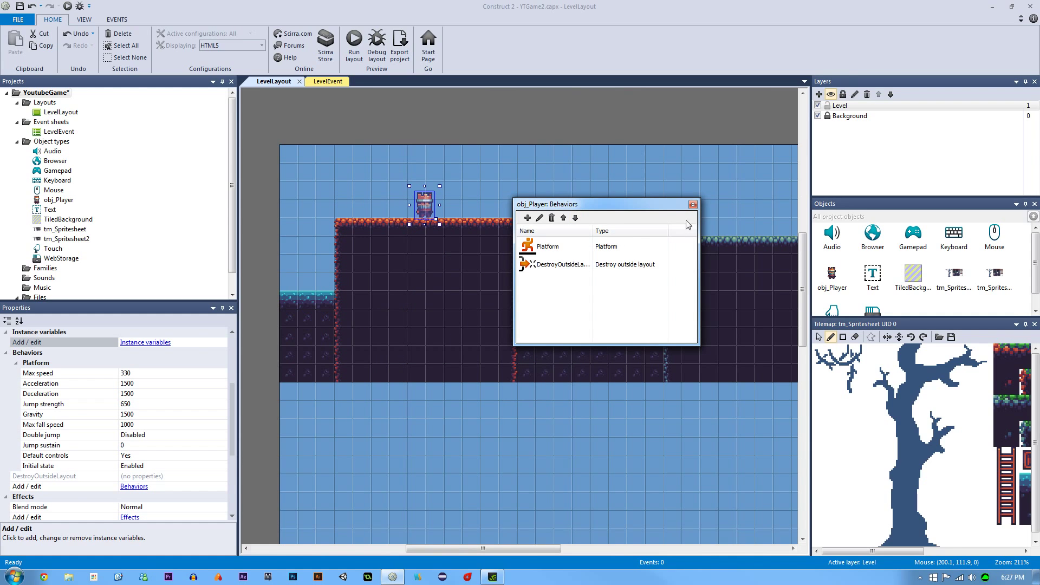
click(692, 204)
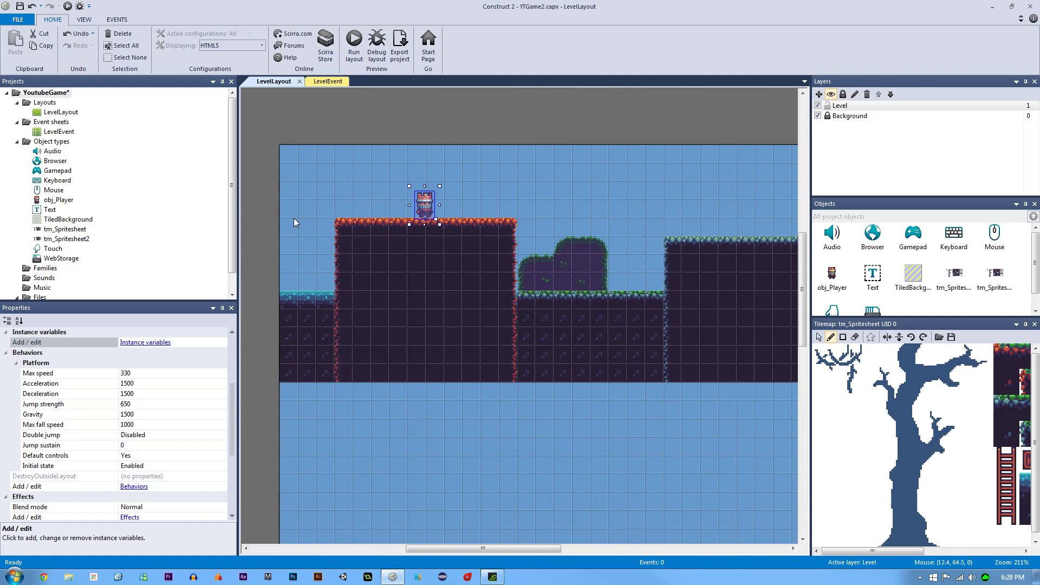
click(288, 133)
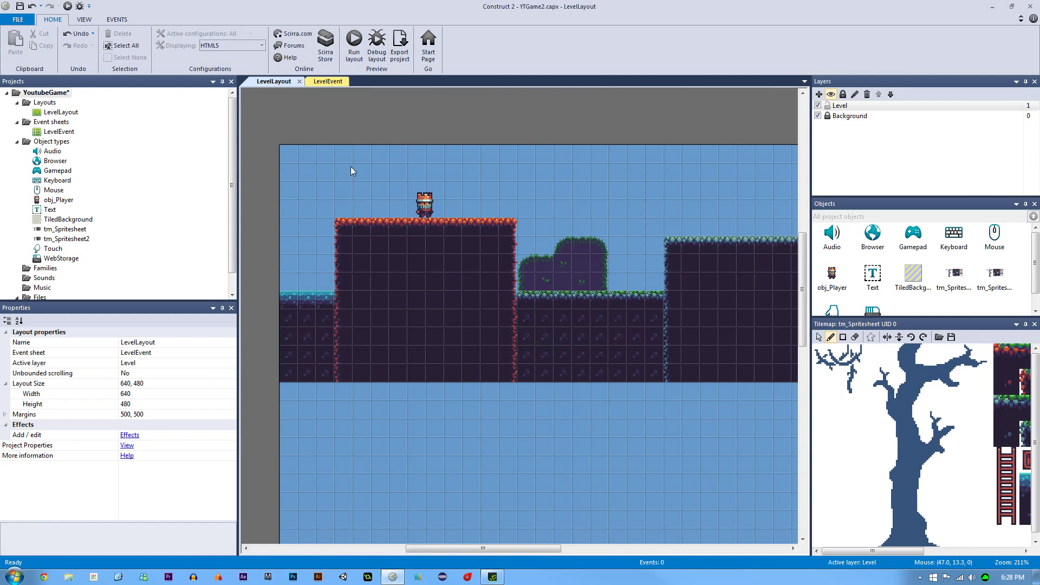
Review obj_Player's Platform behavior properties, including max speed, acceleration, deceleration, gravity and double jump
click(425, 205)
drag(233, 371, 233, 416)
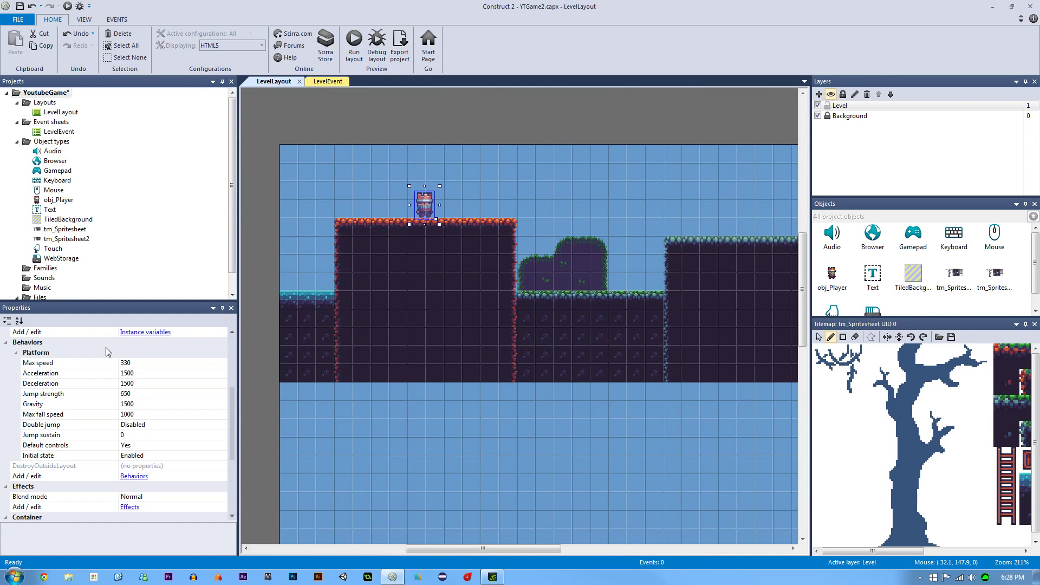
click(79, 367)
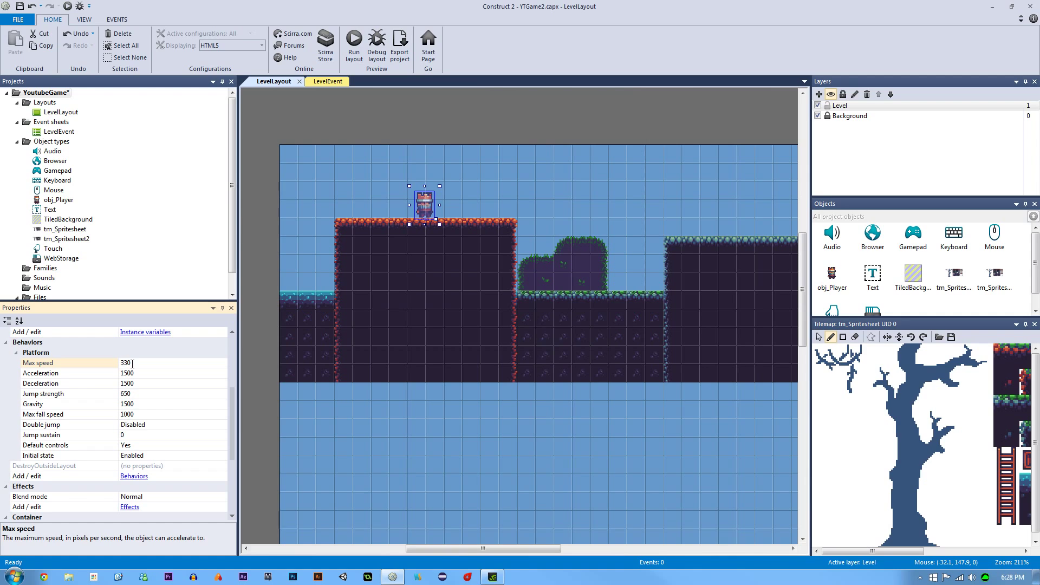
click(90, 374)
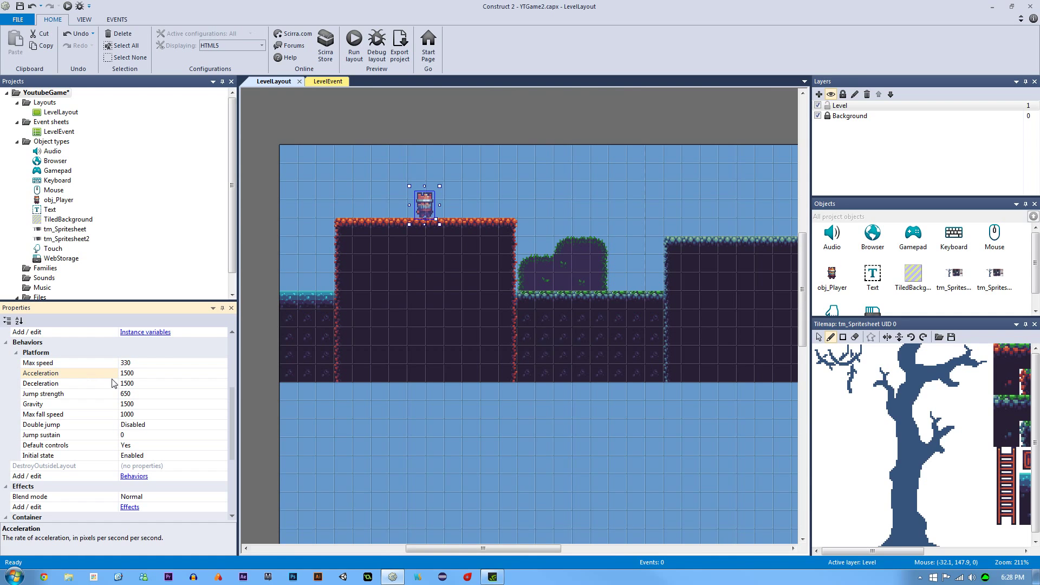
click(90, 383)
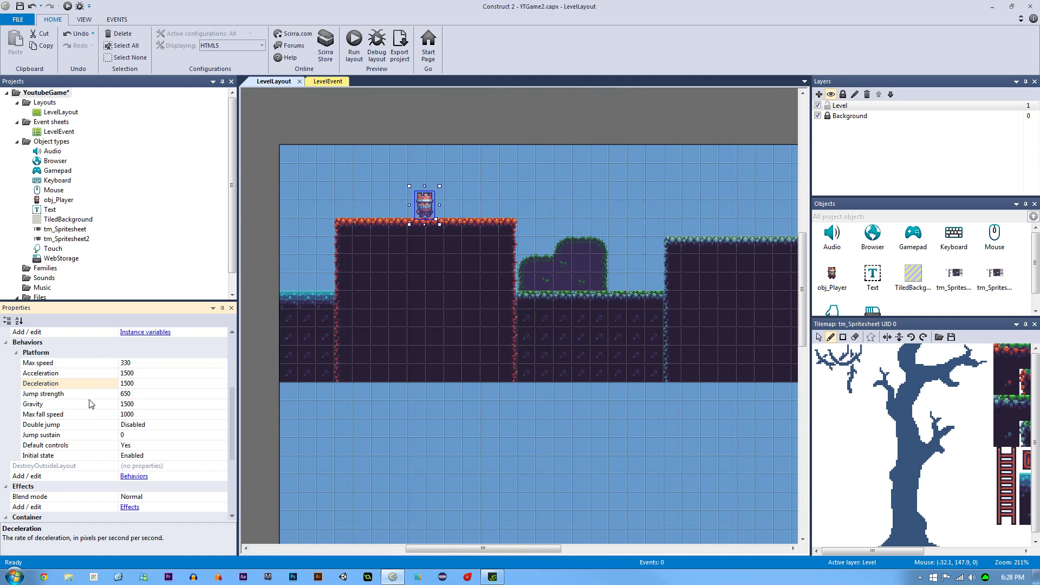
click(90, 404)
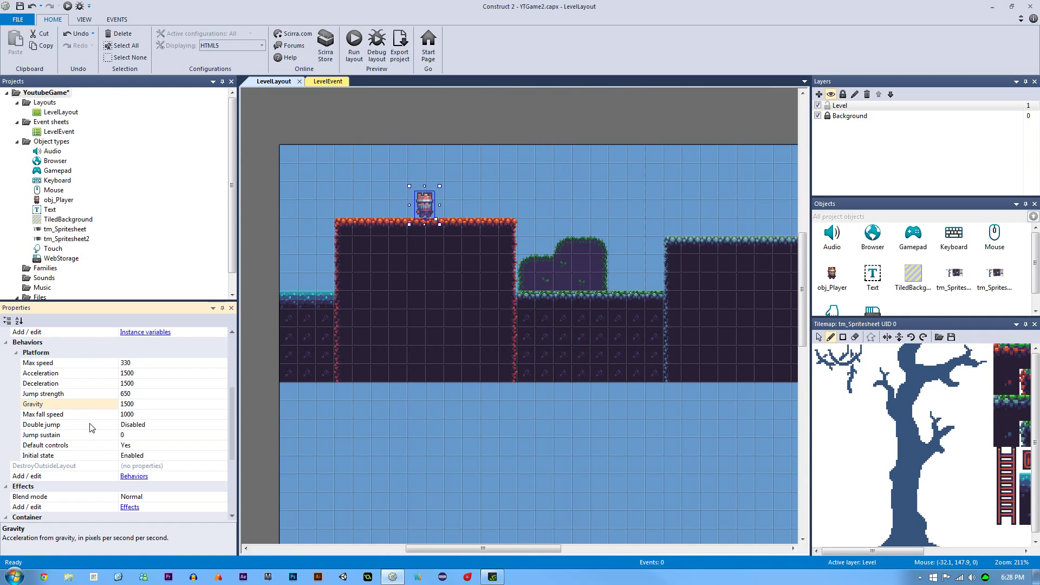
click(90, 425)
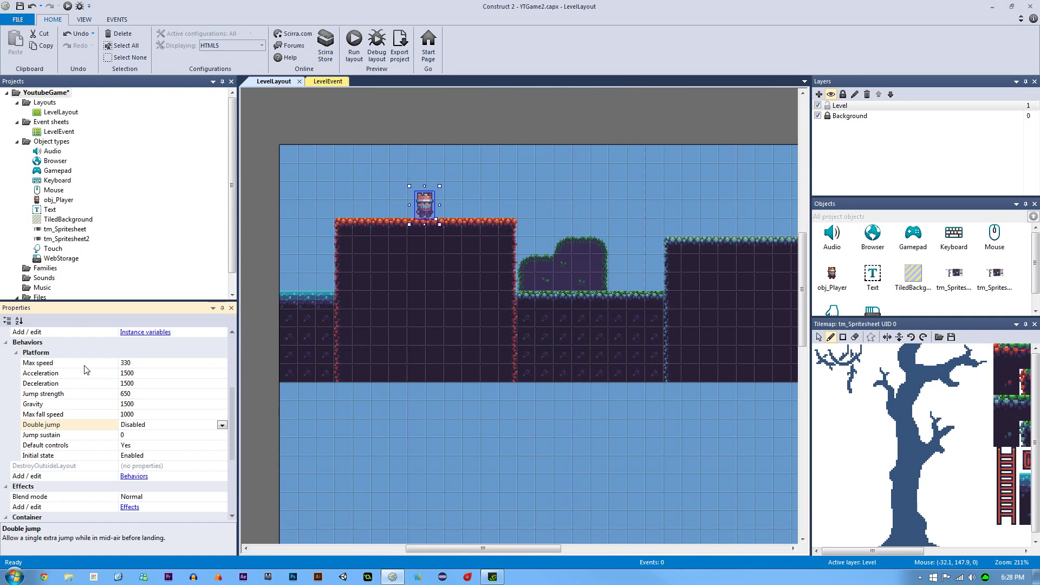
Run the layout in the browser to check how the player behaves, and close the preview
click(287, 109)
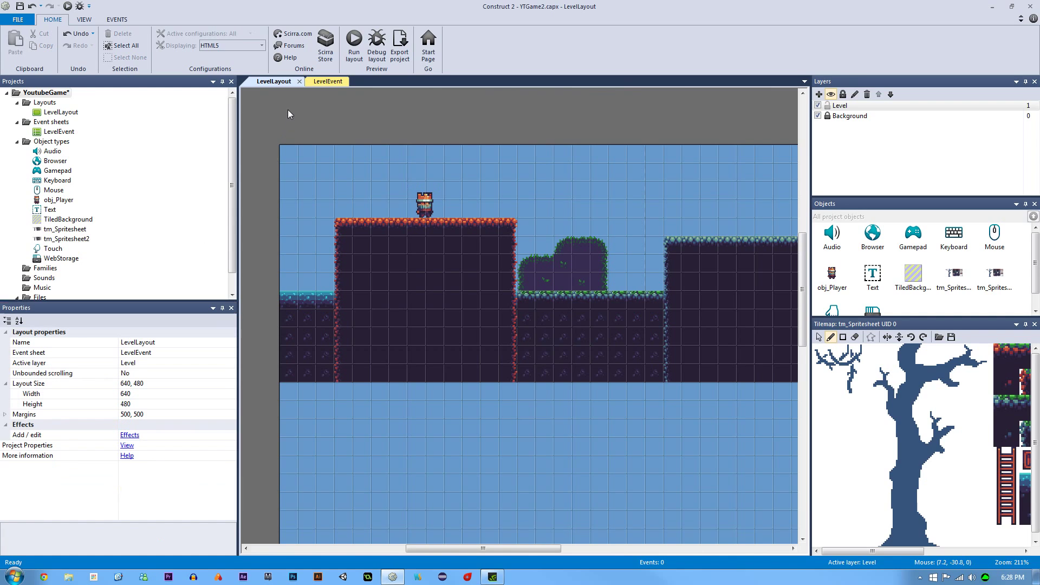
click(354, 43)
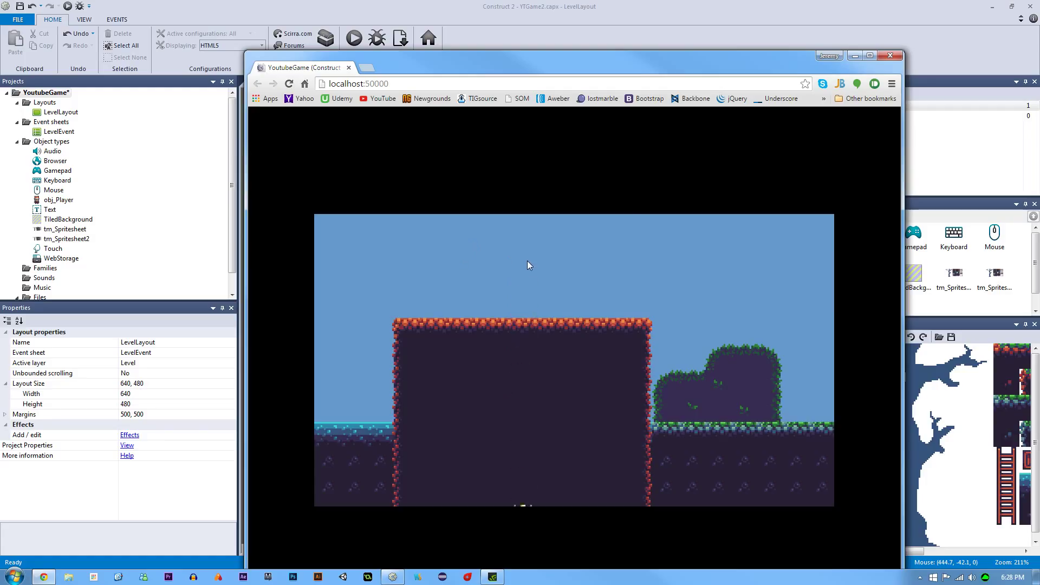
click(878, 57)
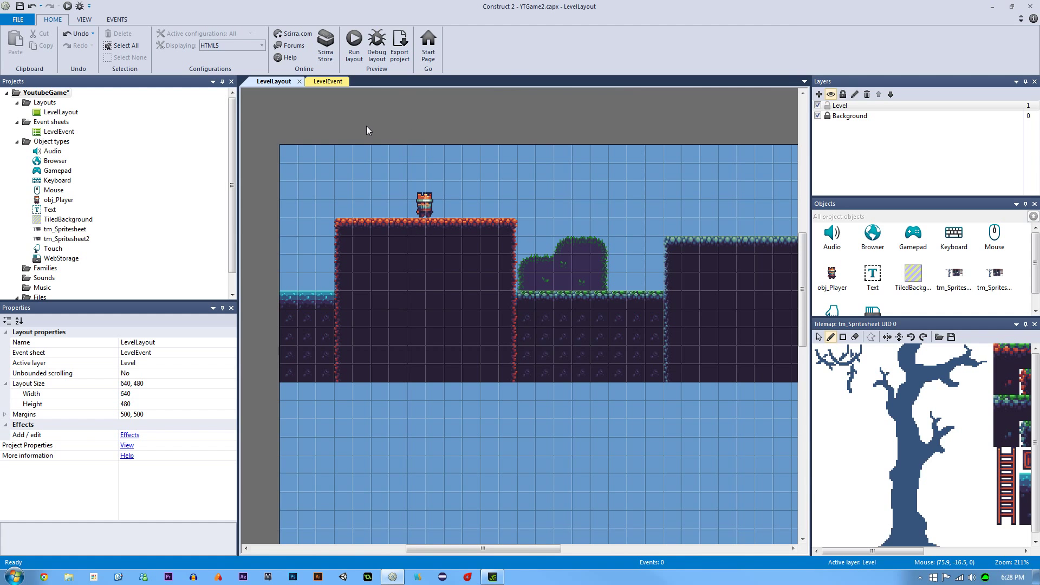
Insert a new Sprite object on the Level layer, just outside the layout's left edge
ctrl+scroll(366, 130, up, 5)
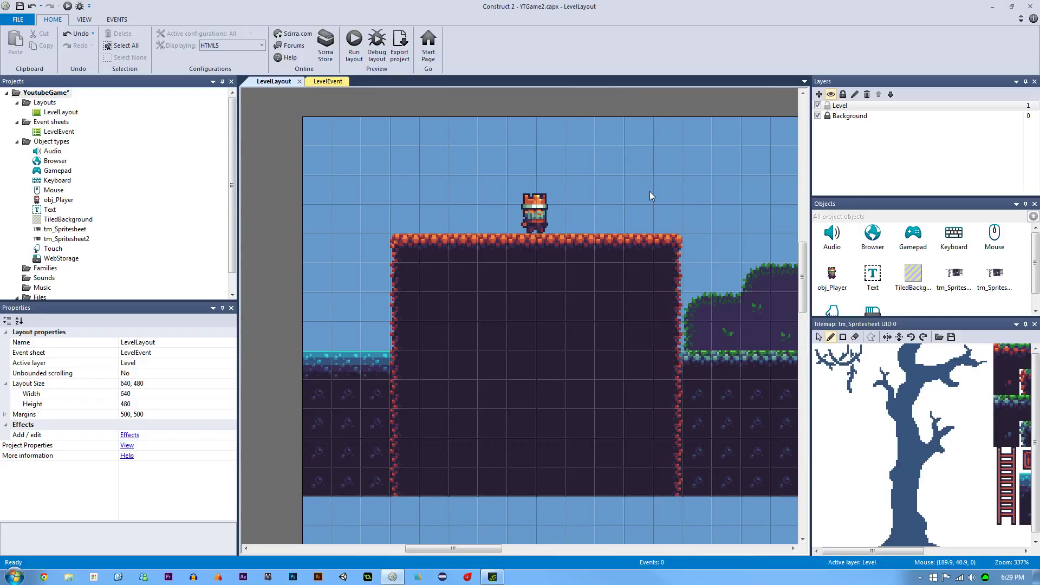
click(840, 106)
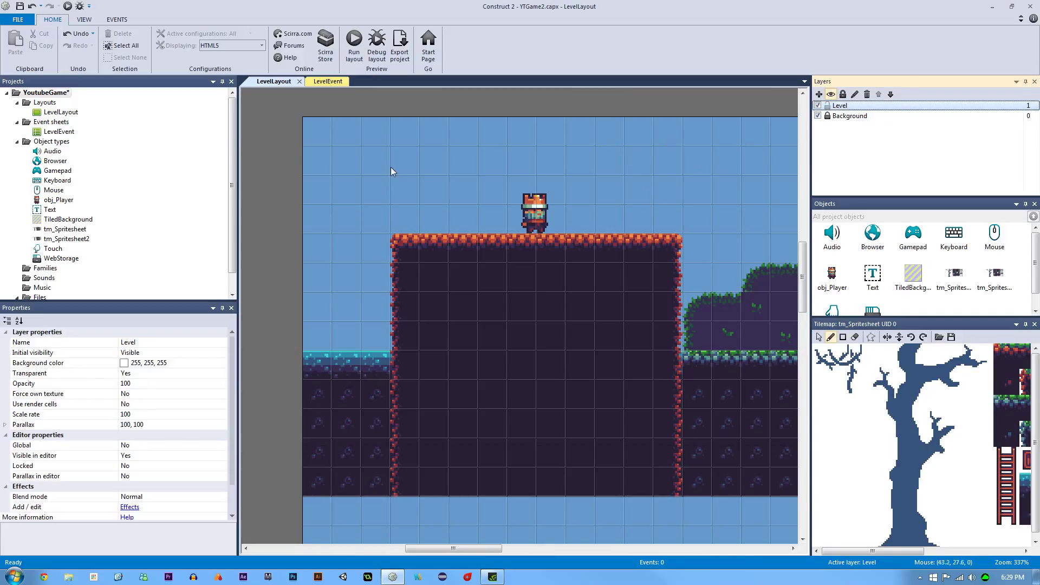
click(291, 140)
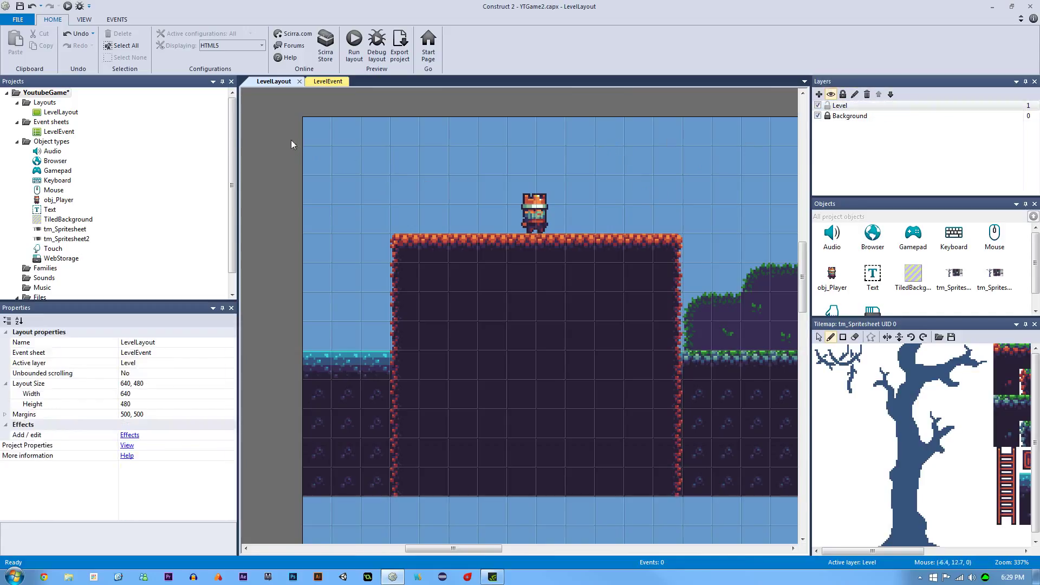
double_click(281, 172)
double_click(483, 242)
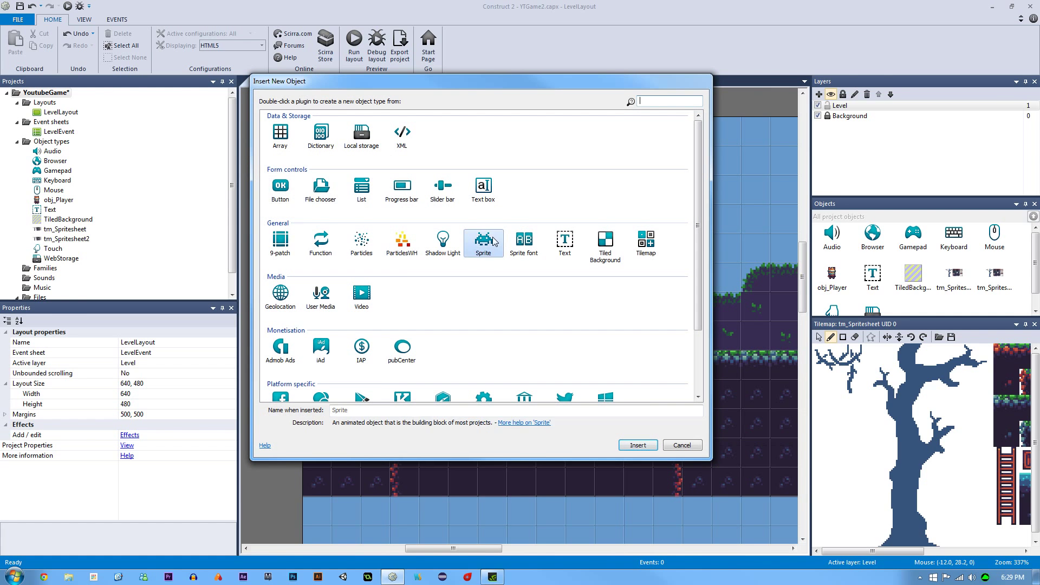
click(287, 220)
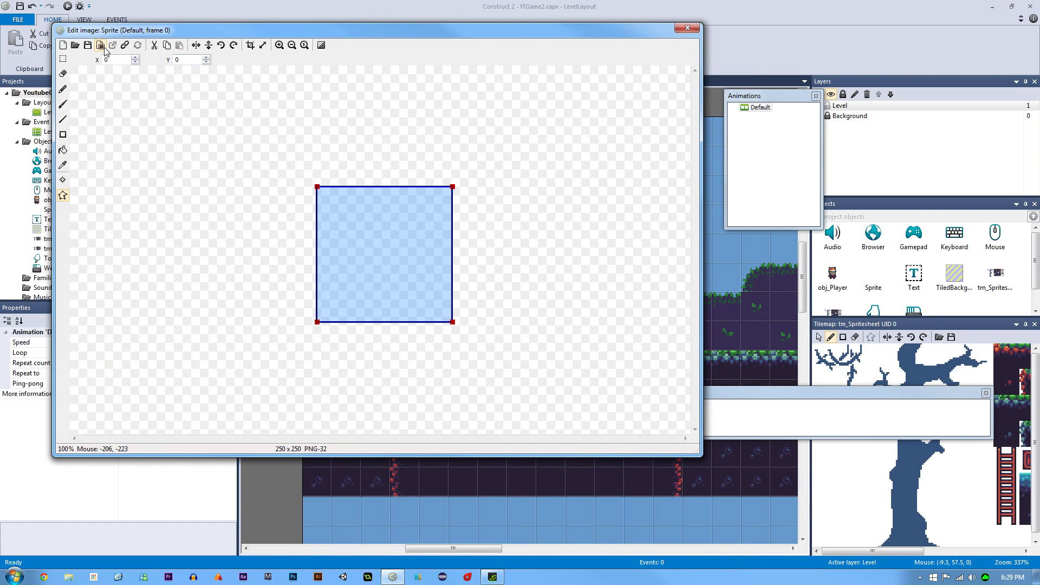
Resize the new sprite's image canvas to 16 x 16 pixels
click(263, 46)
text(16)
key(Tab)
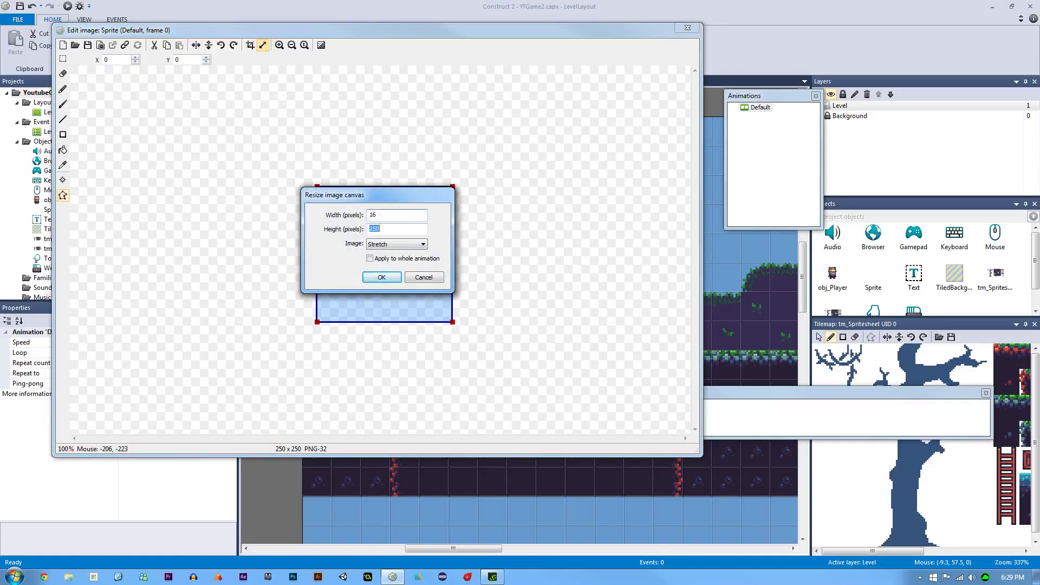
text(16)
key(Return)
ctrl+scroll(317, 140, up, 6)
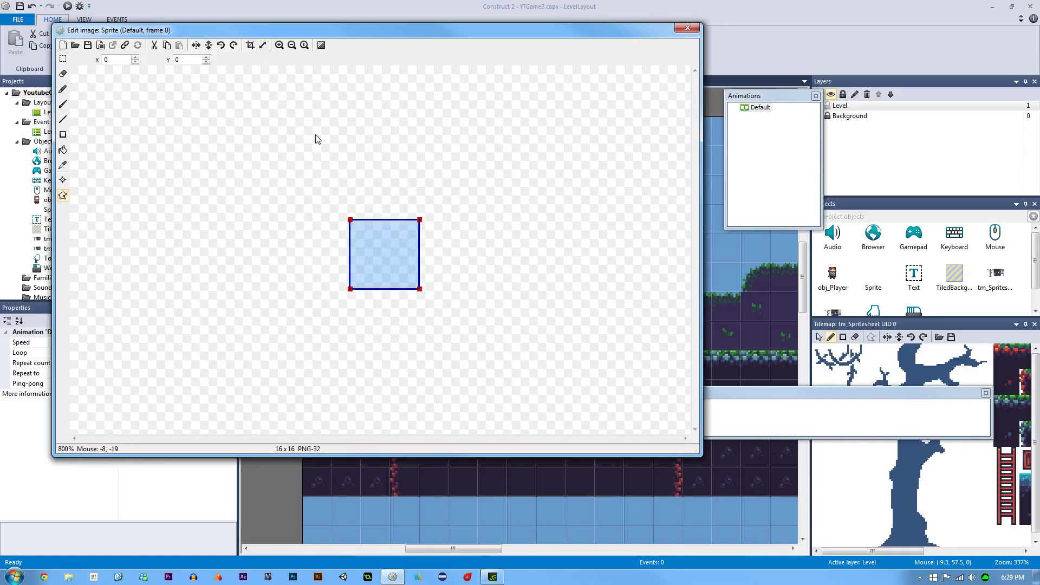
ctrl+scroll(317, 140, down, 1)
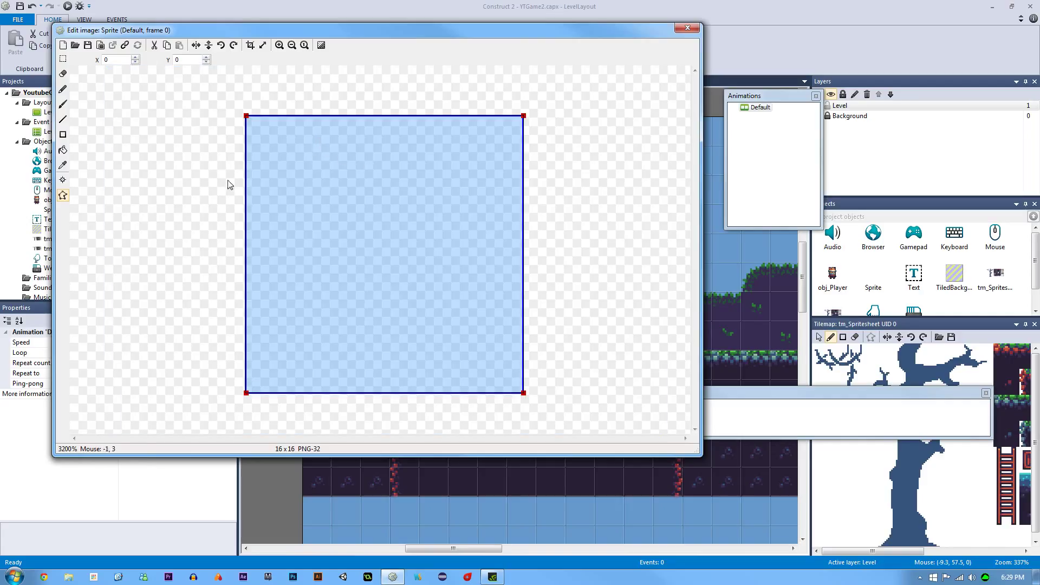
Fill the sprite's image with translucent red (234, 27, 20) at alpha 55, undoing the fully opaque fill tried first
click(63, 150)
click(389, 277)
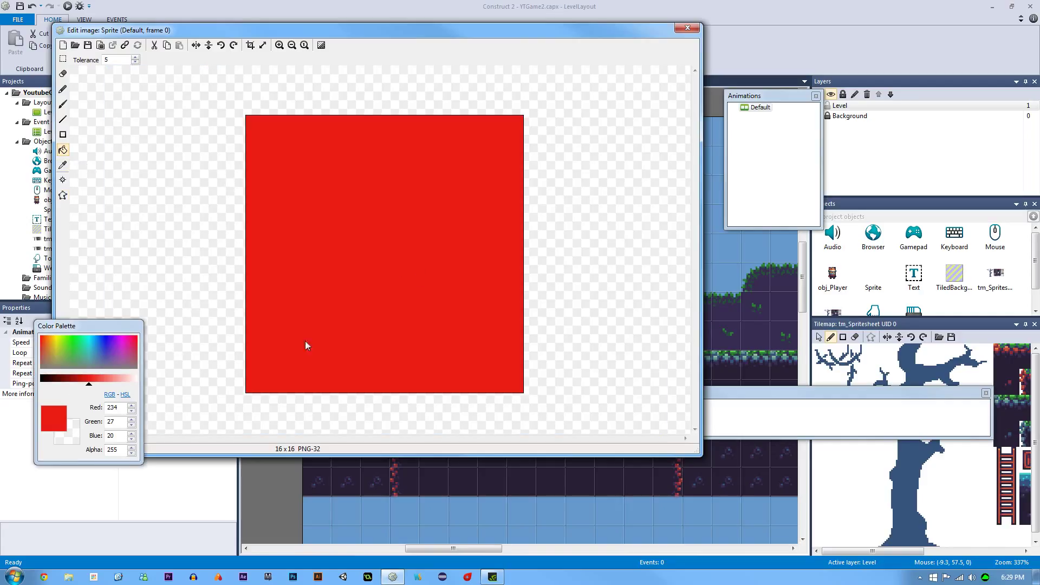
key(ctrl+z)
click(121, 450)
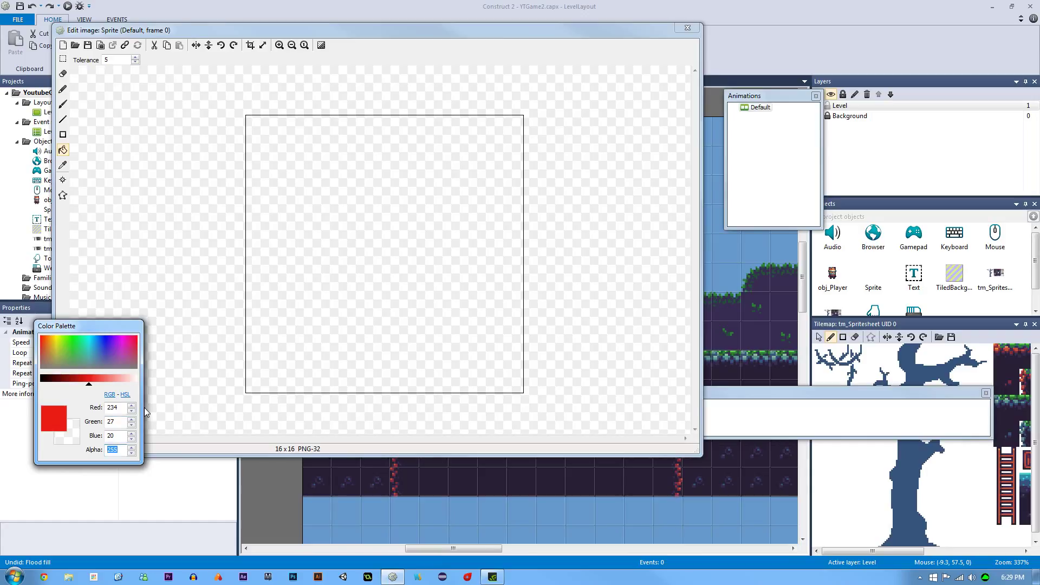
text(55)
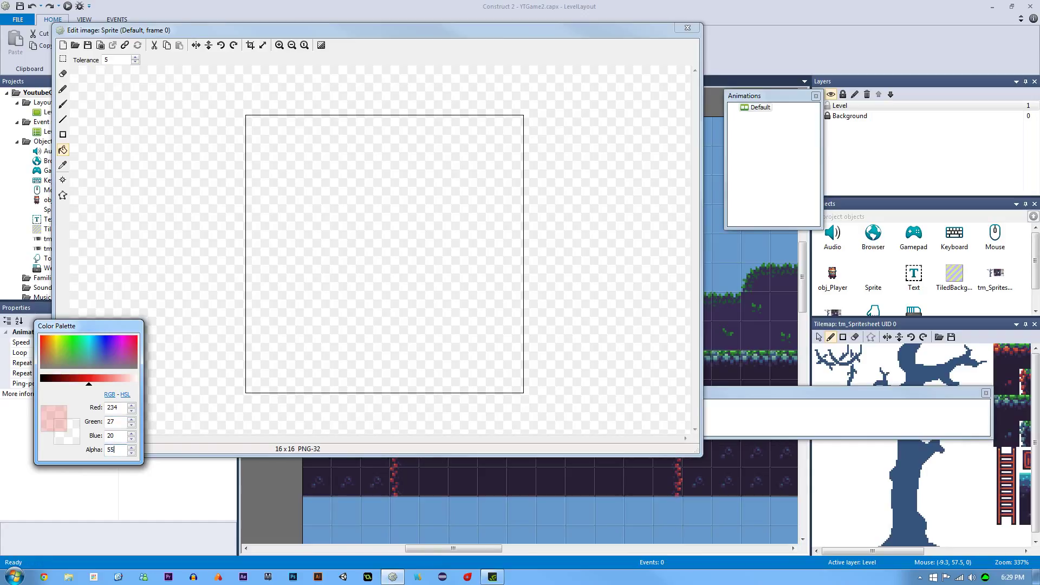
click(358, 342)
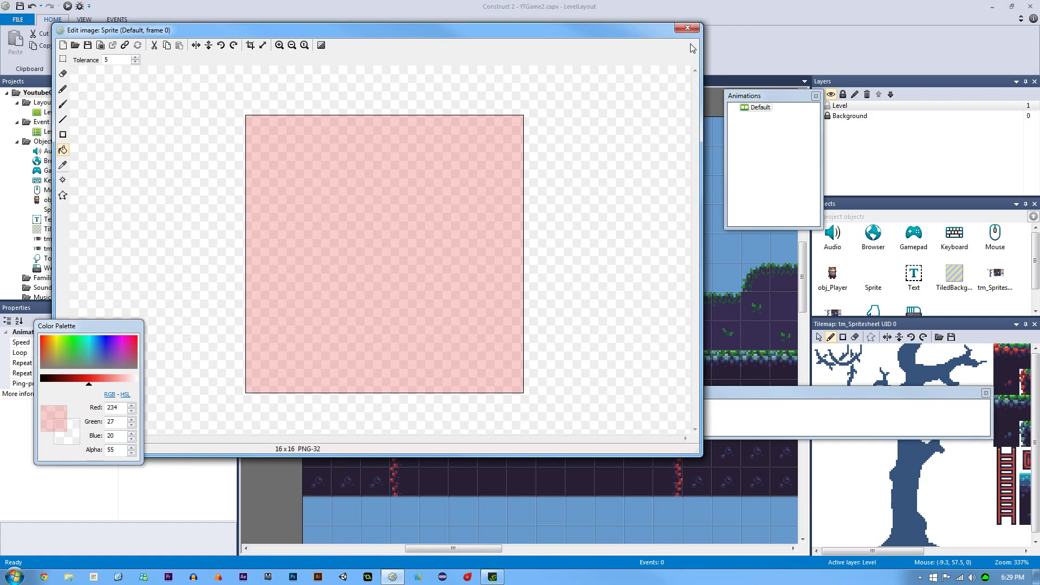
Finish editing the image, place the red sprite near the red platform's upper-left corner and turn on Snap to grid
click(688, 28)
drag(284, 236, 404, 265)
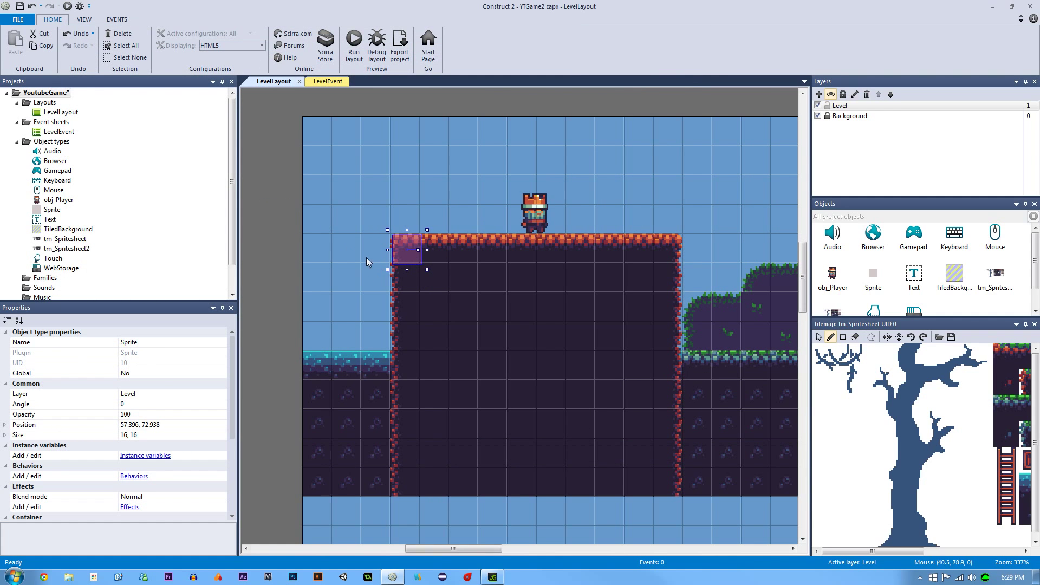
click(84, 19)
click(264, 33)
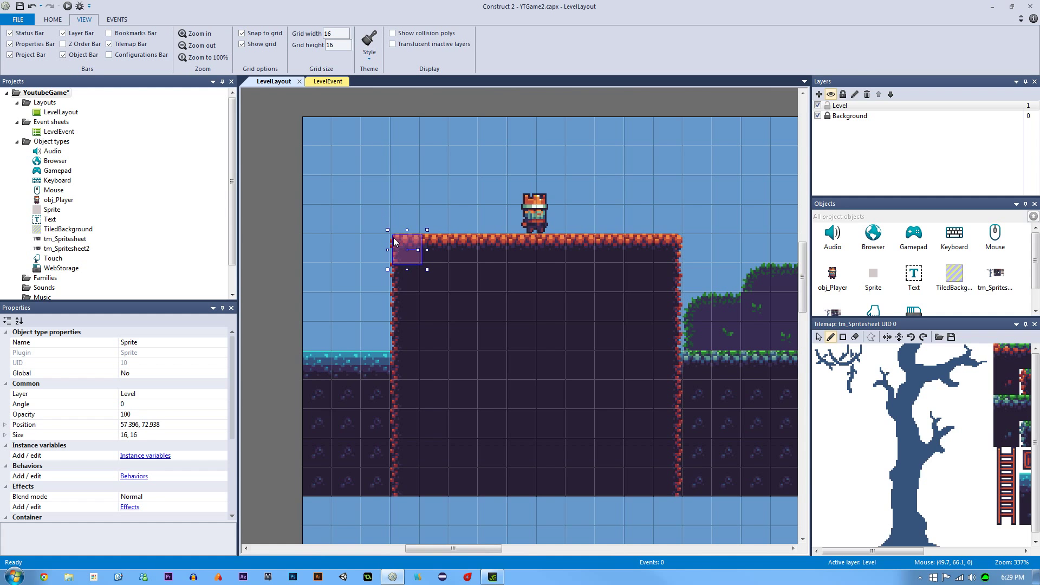
drag(401, 247, 416, 249)
Edit the red sprite's image and quick-assign its origin to the top-left
double_click(415, 251)
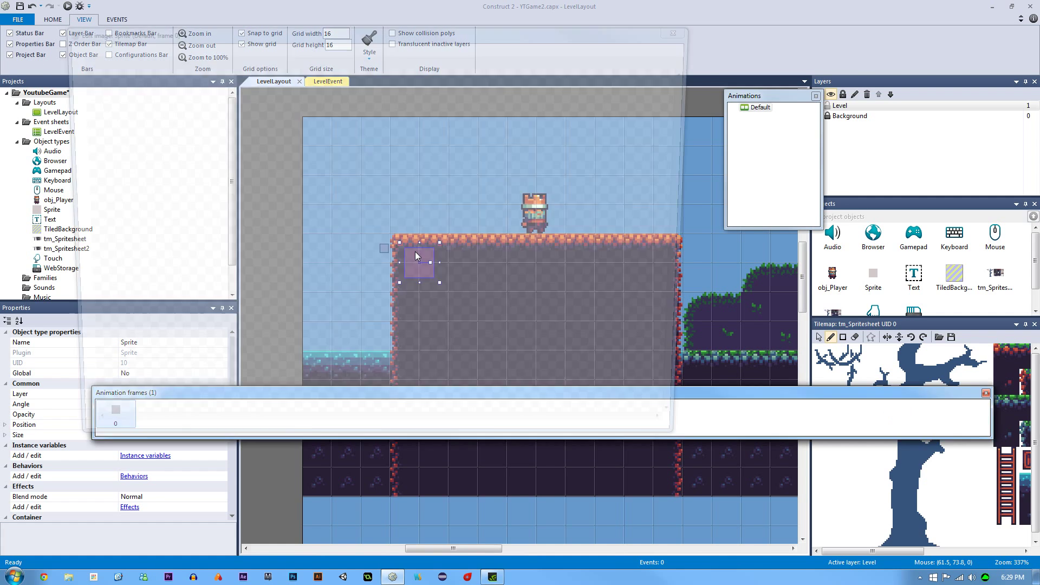
click(280, 49)
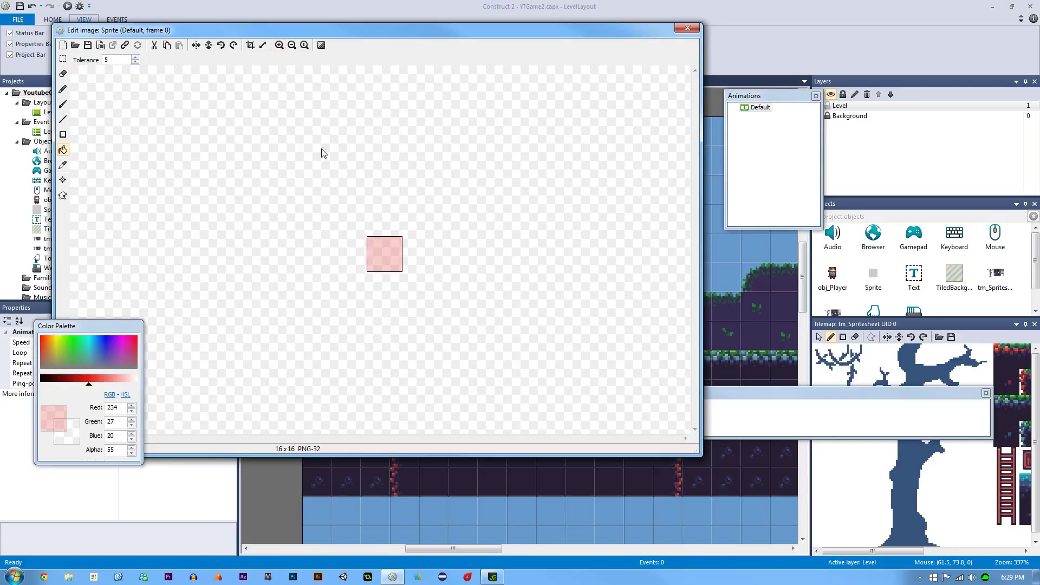
click(63, 181)
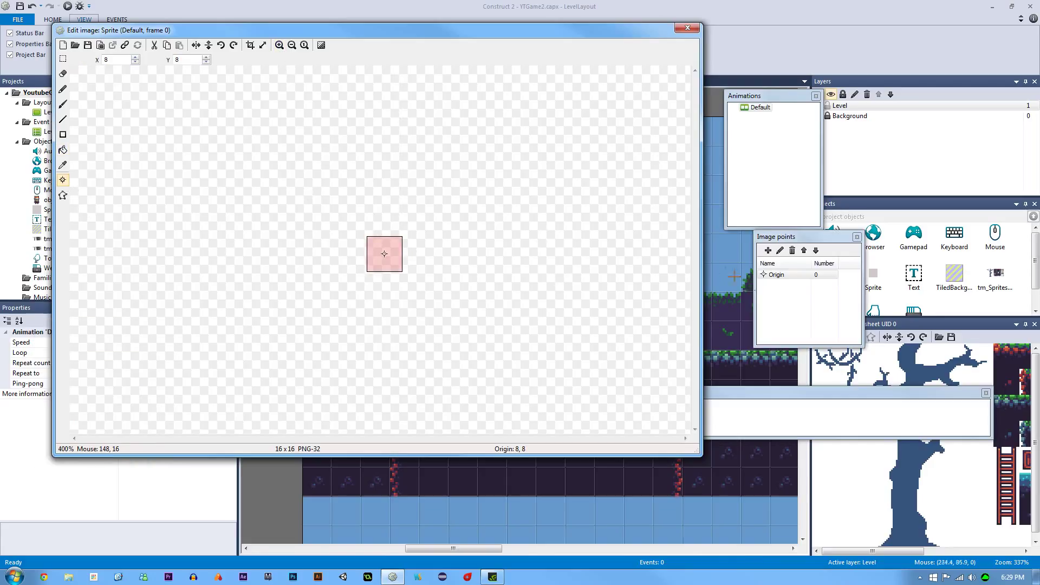
right_click(773, 274)
mouse_move(804, 342)
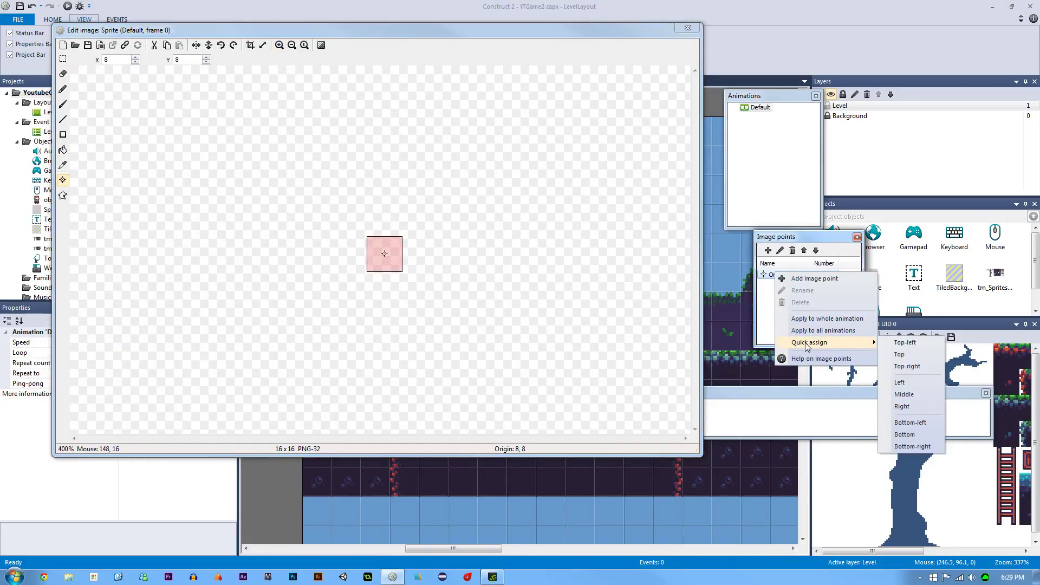
click(907, 345)
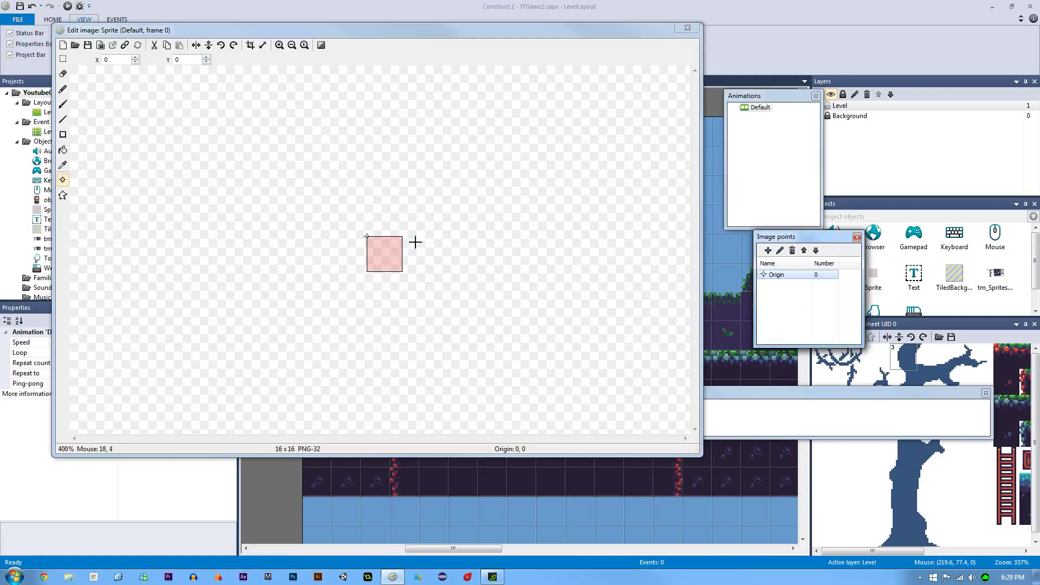
Move the red sprite's origin to other points inside its image and quick-assign it back to the top-left
click(371, 247)
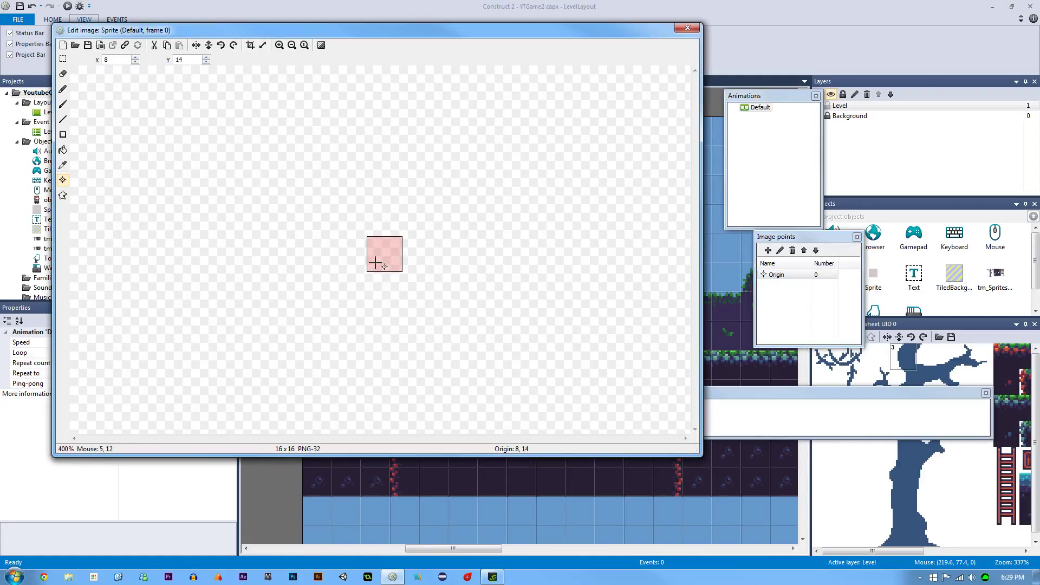
right_click(802, 277)
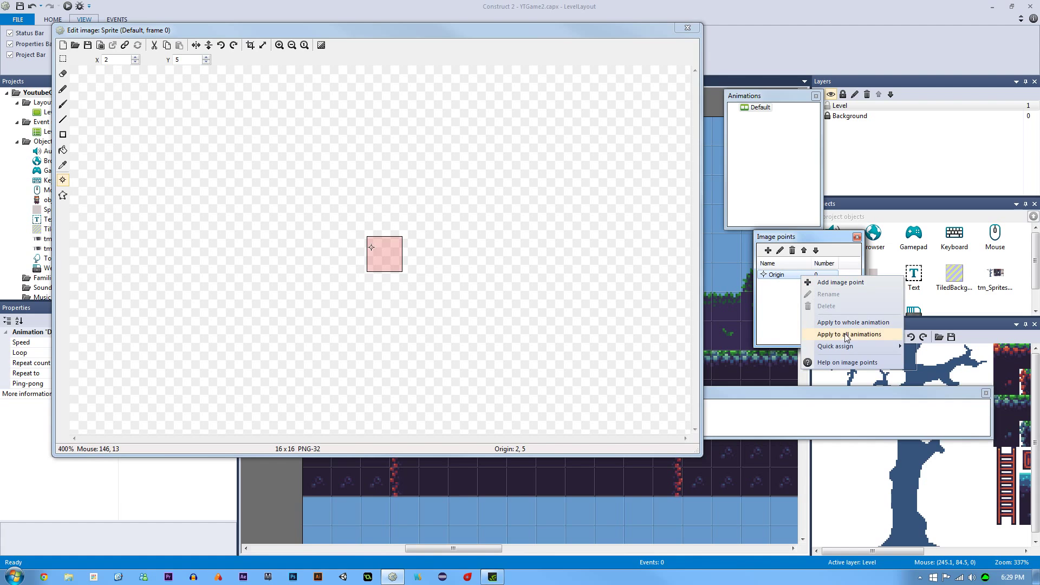
mouse_move(867, 347)
click(930, 346)
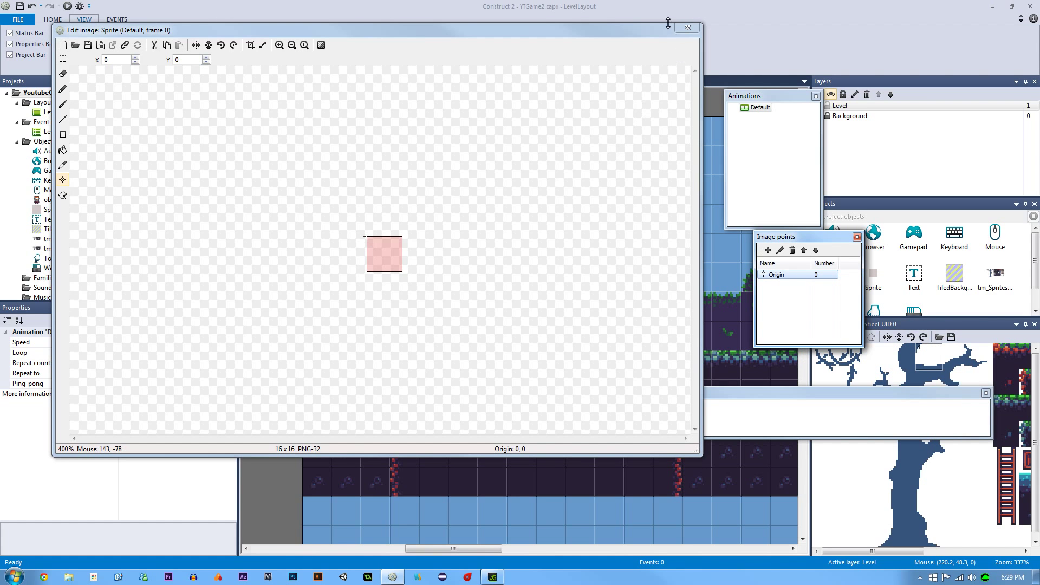
Snap the red sprite to the red platform's upper-left corner at position 48, 64 and rename it obj_Collision
click(687, 28)
drag(436, 277, 397, 252)
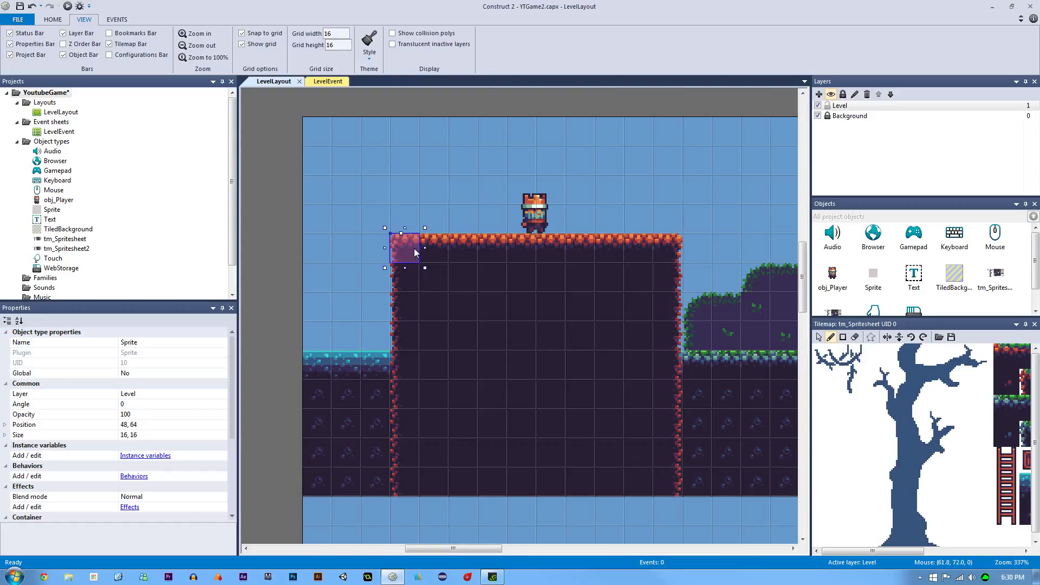
click(198, 320)
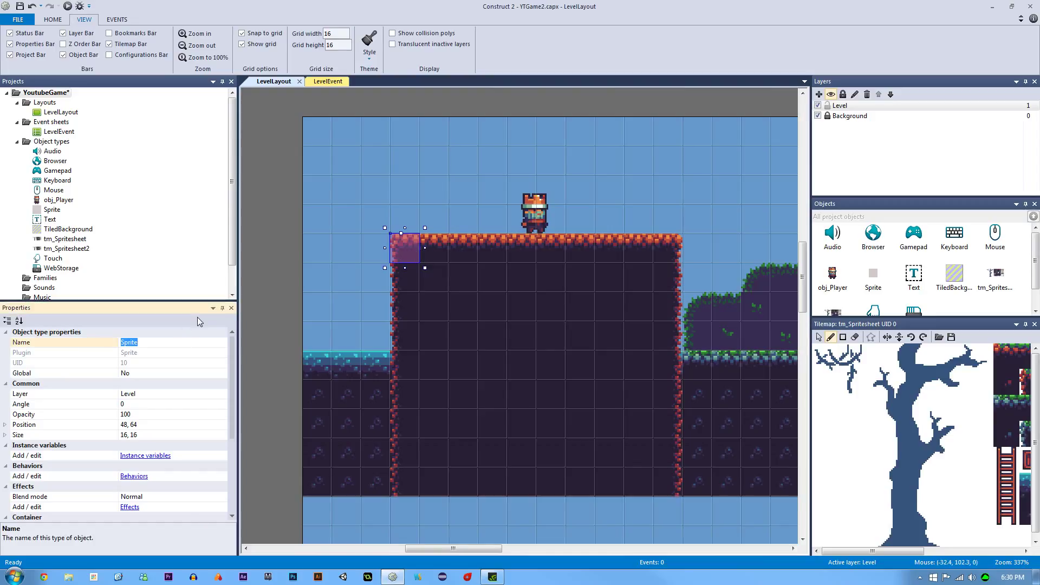
text(obj_Collision)
key(Return)
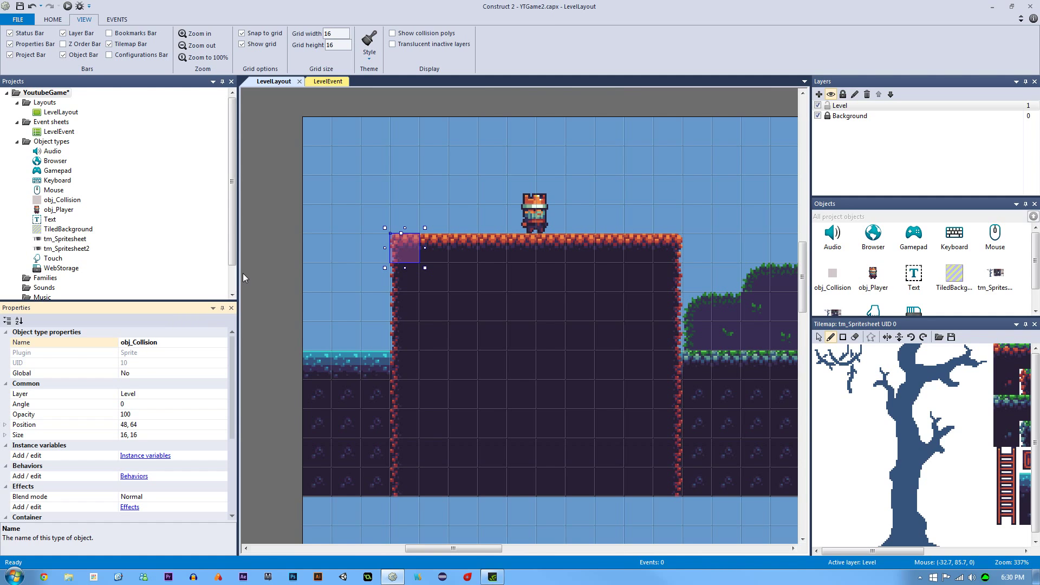
Add the Solid behavior to obj_Collision
click(273, 256)
ctrl+scroll(342, 247, up, 2)
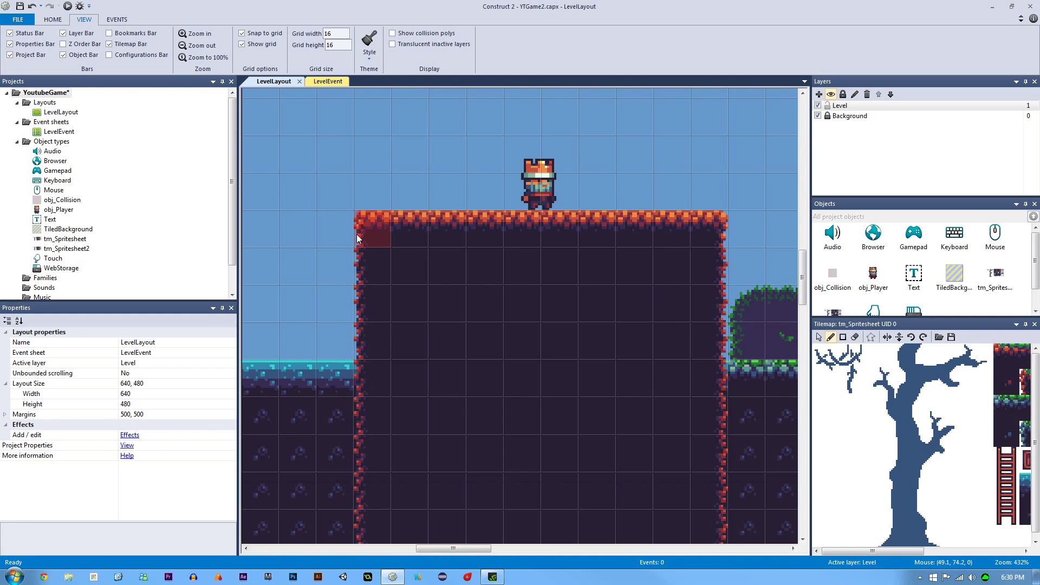
ctrl+scroll(357, 234, down, 1)
click(401, 238)
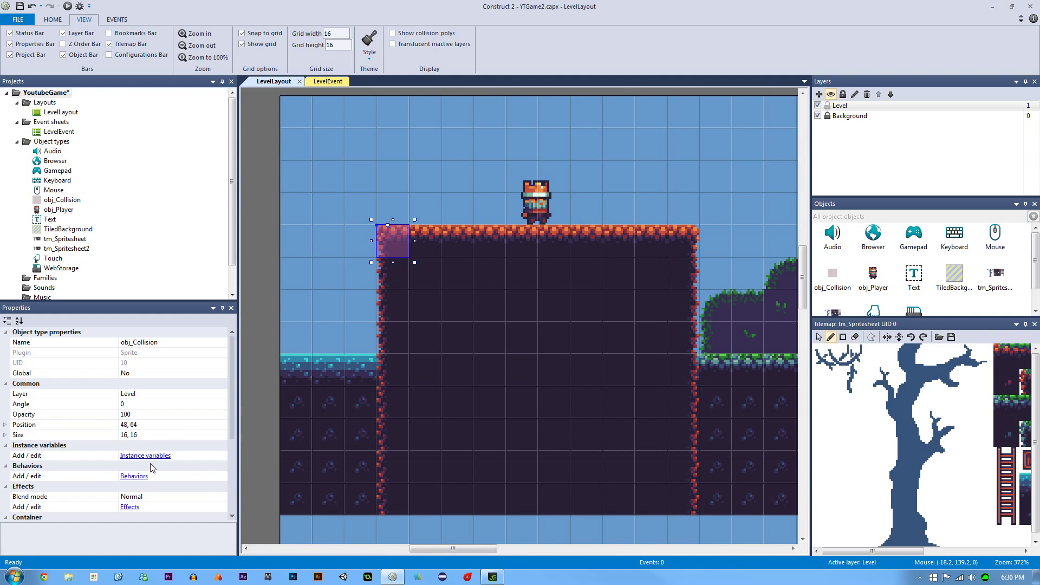
click(136, 476)
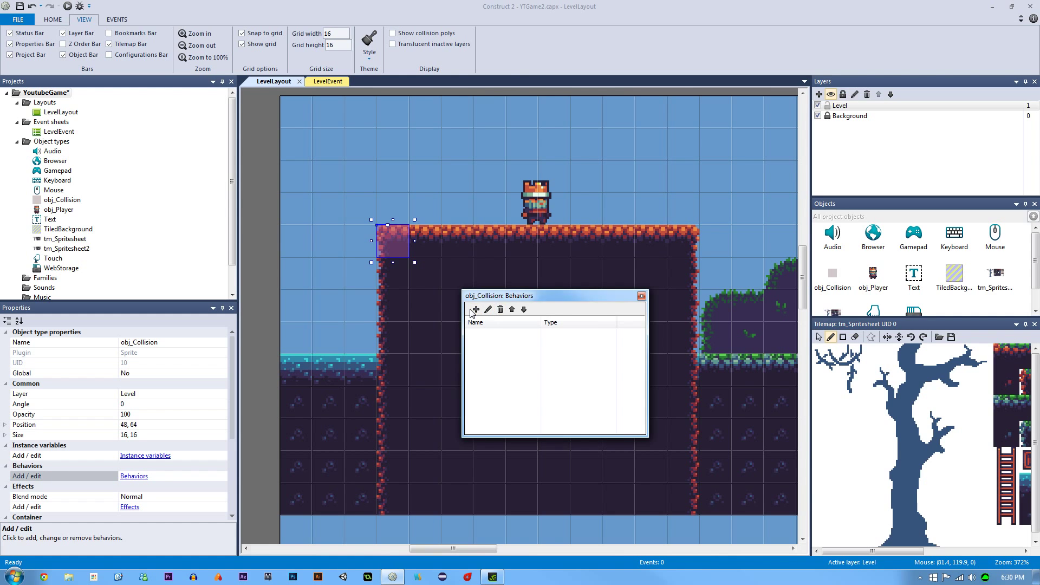
click(475, 307)
double_click(539, 243)
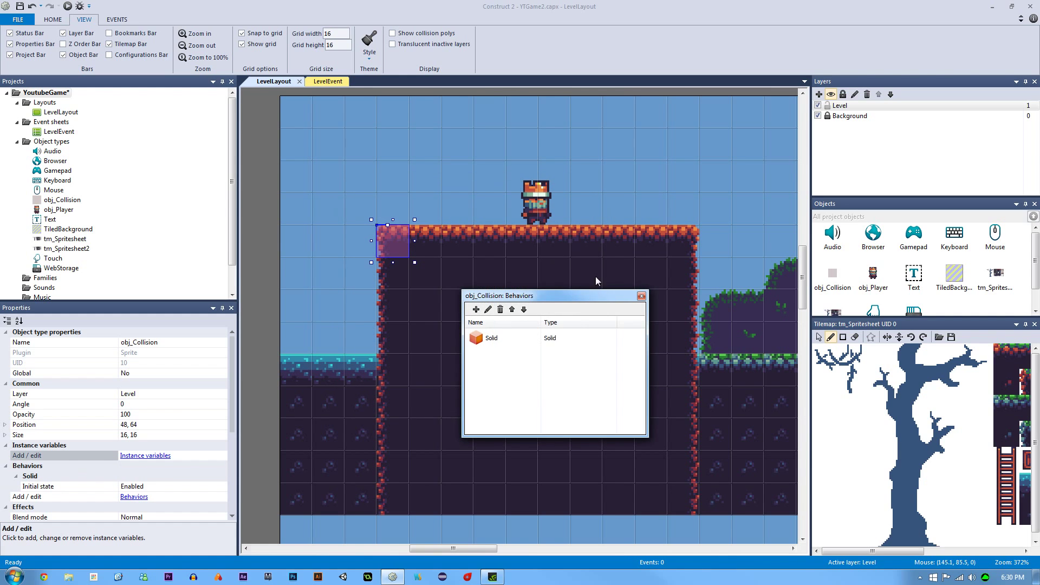
click(641, 296)
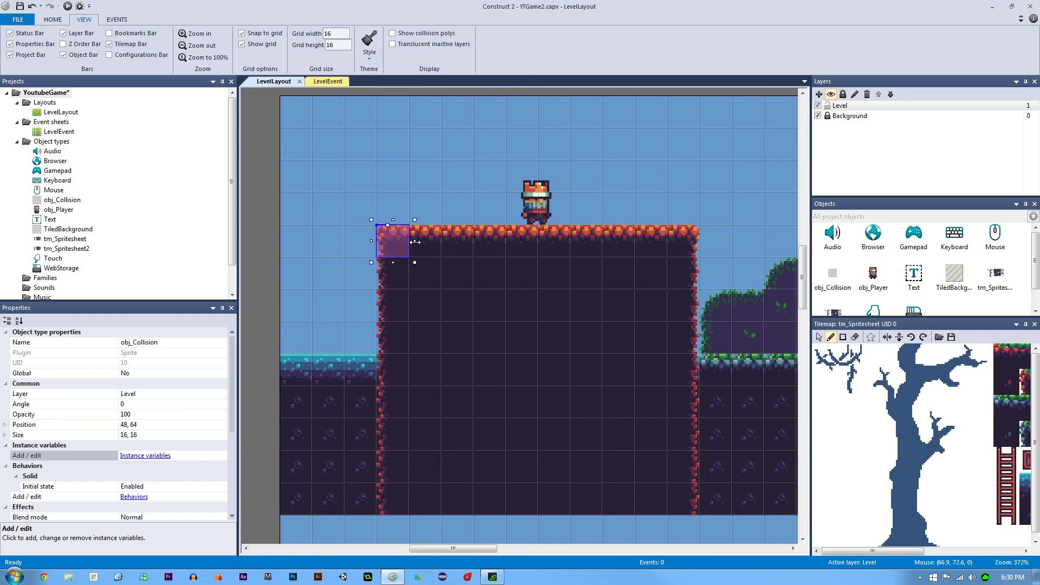
Stretch the collision sprite along the full top edge of the red platform to a size of 160 x 16
drag(415, 242, 692, 249)
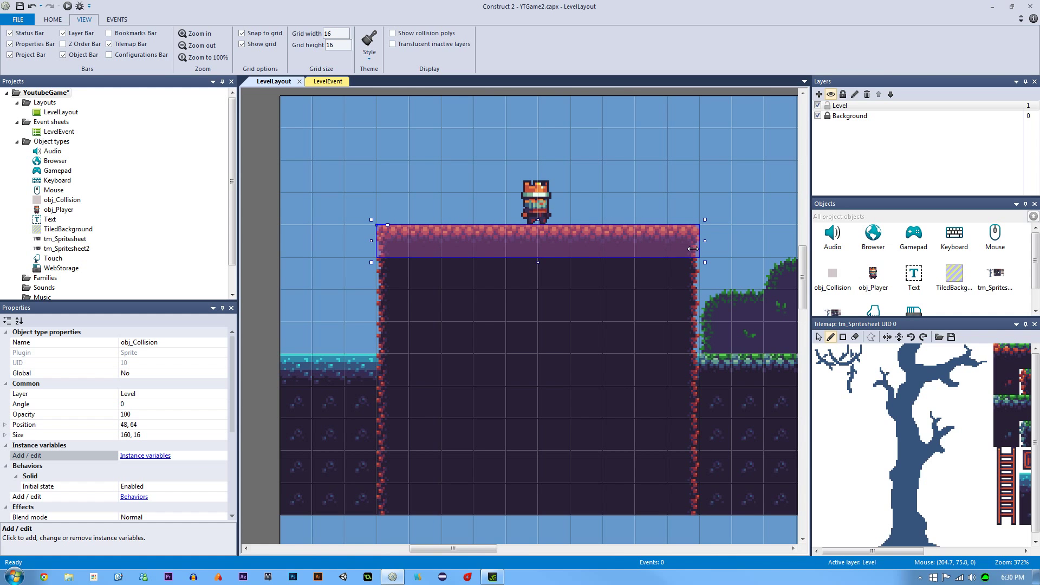
ctrl+scroll(506, 302, down, 4)
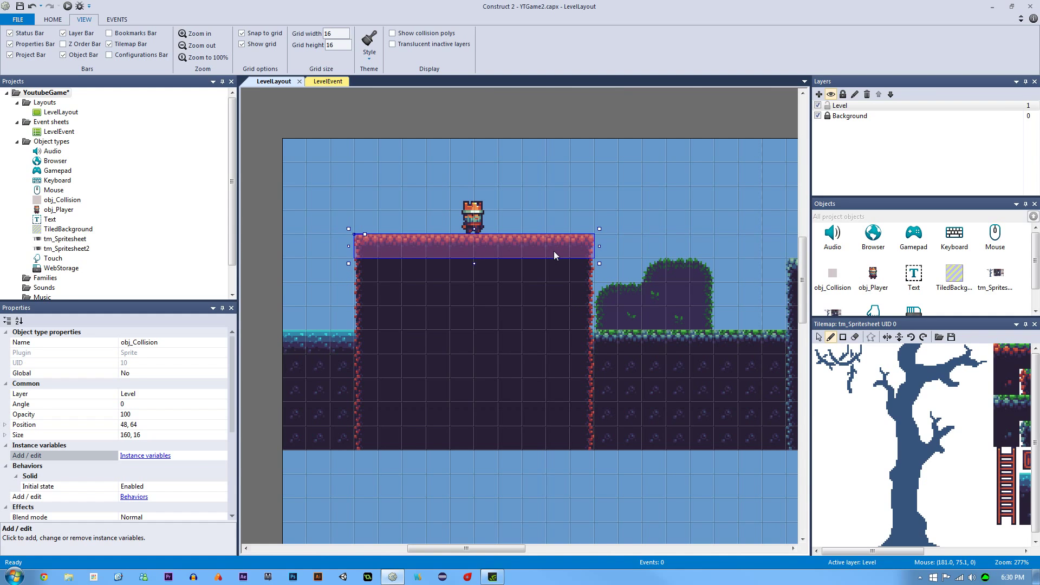
click(569, 294)
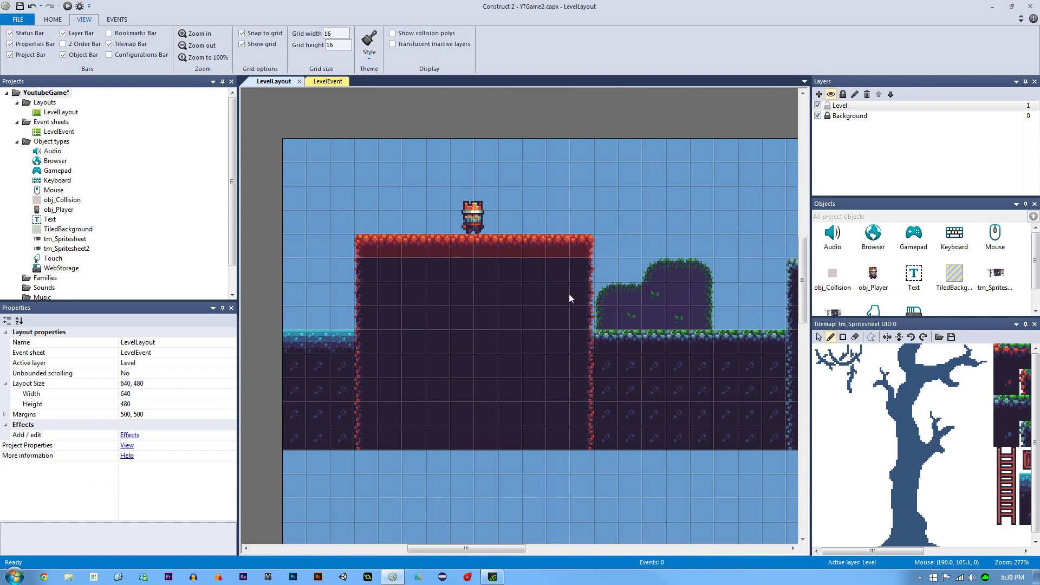
Duplicate the collision sprite and shape the copy to 16 x 48 at 192, 80 along the red platform's right side
click(564, 247)
mouse_move(503, 242)
mouse_down()
mouse_move(491, 278)
mouse_move(507, 250)
mouse_up()
key(ctrl+c)
key(ctrl+v)
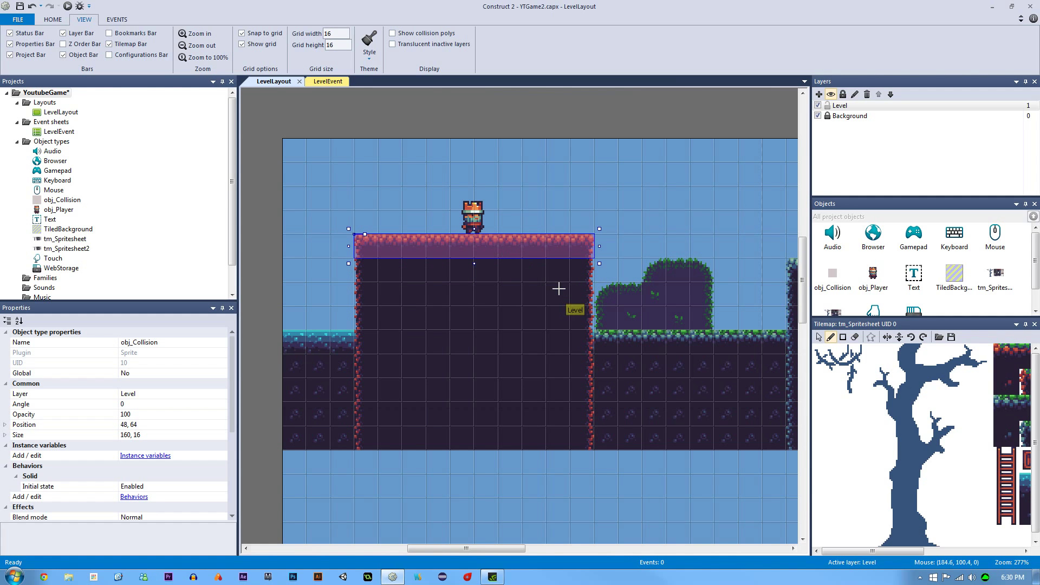
click(613, 275)
ctrl+scroll(618, 276, down, 1)
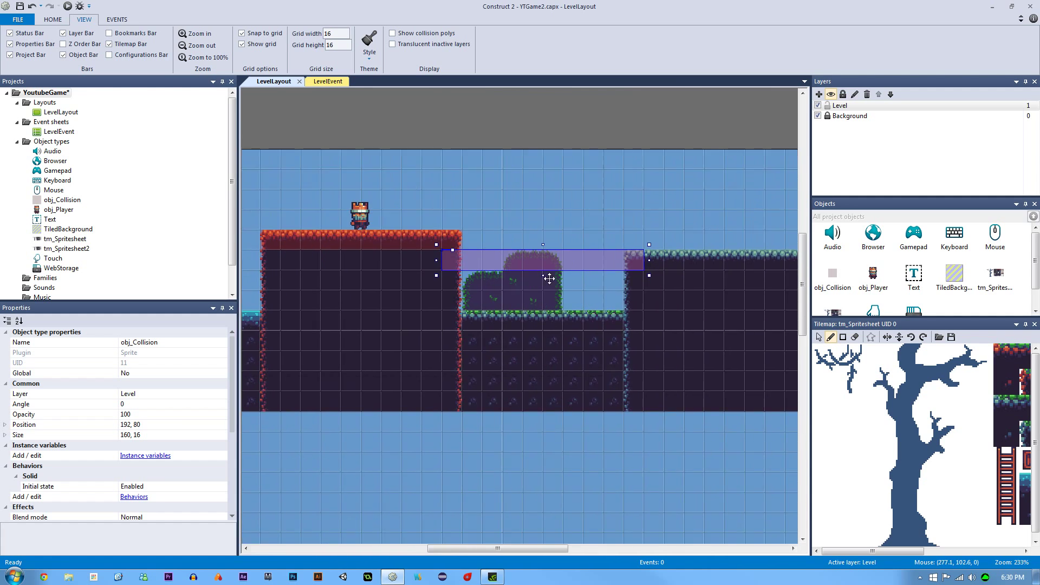
drag(651, 264, 446, 316)
Duplicate the side collision block and fit the copy over the green ground at 208, 128 with size 128 x 16
key(ctrl+c)
key(ctrl+v)
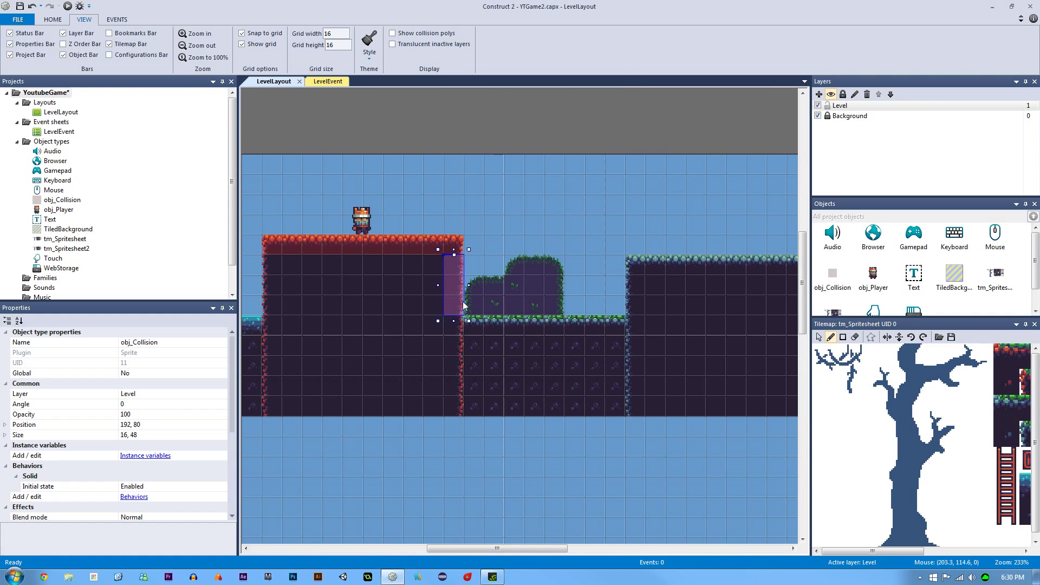
click(498, 328)
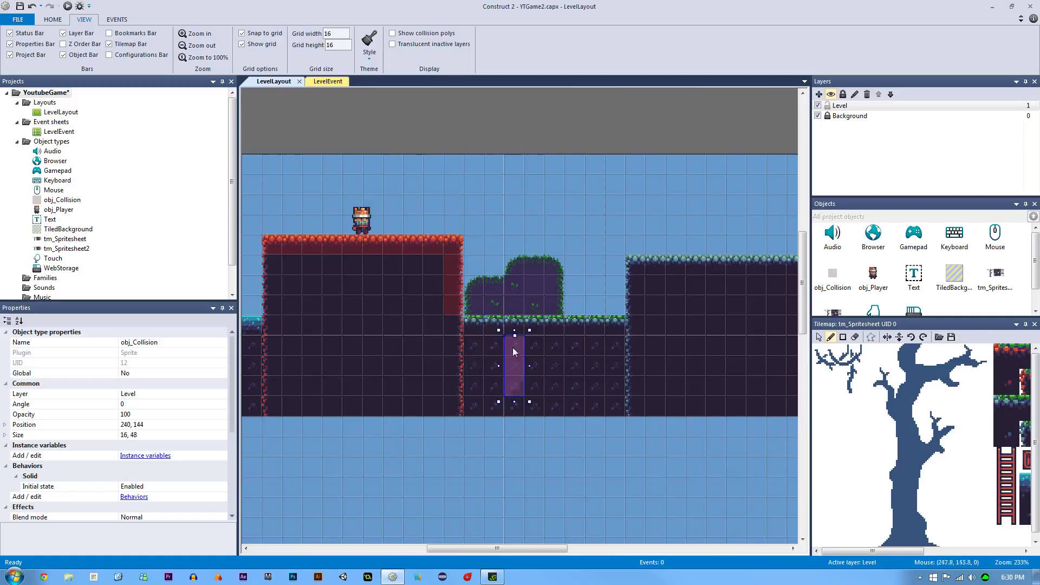
drag(521, 392, 623, 321)
Duplicate the ground collision block and fit the copy to the next raised platform's left side at 336, 80, sized 16 x 48
key(ctrl+c)
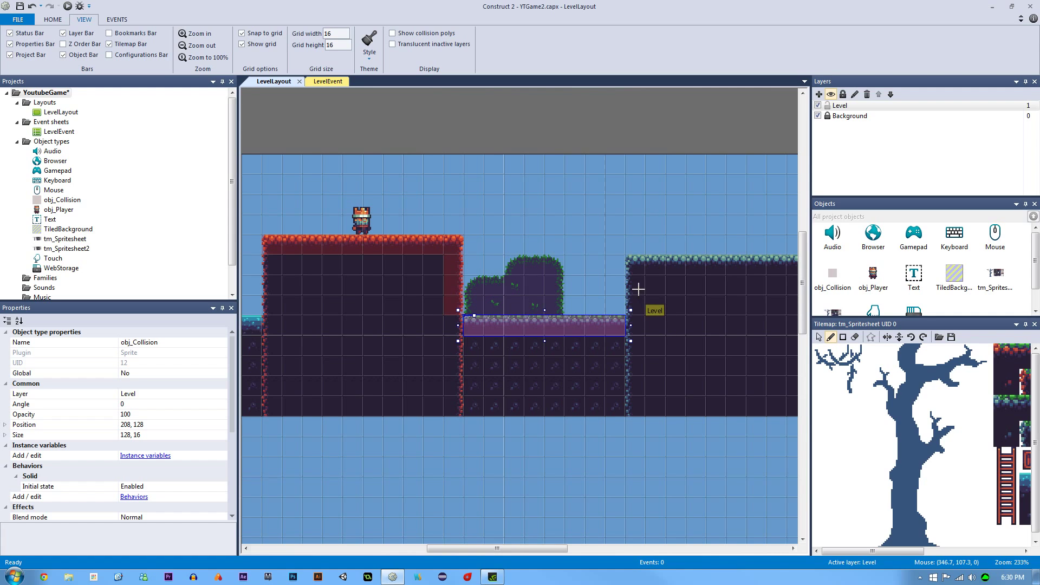
key(ctrl+v)
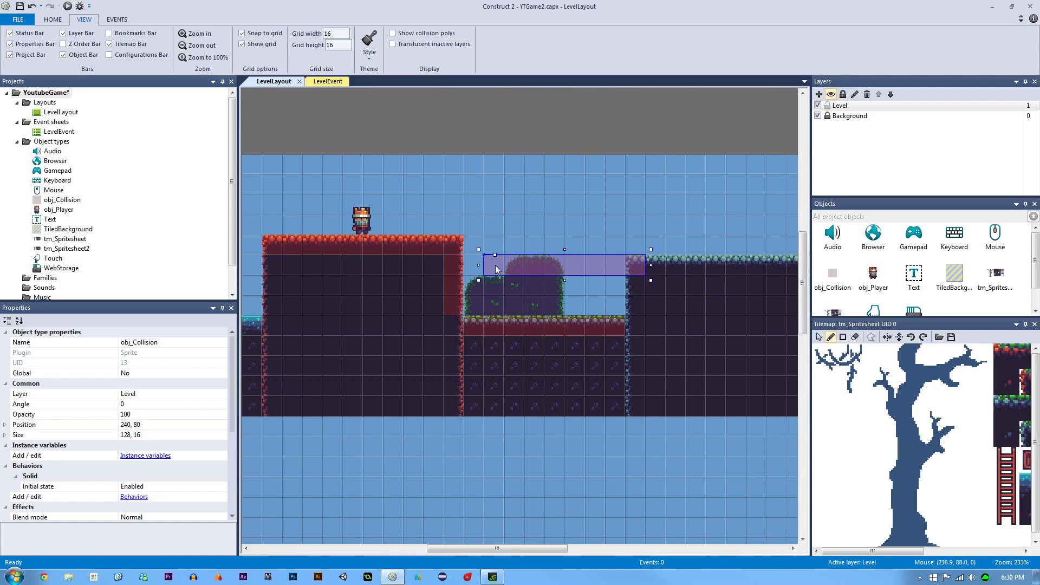
drag(479, 264, 635, 321)
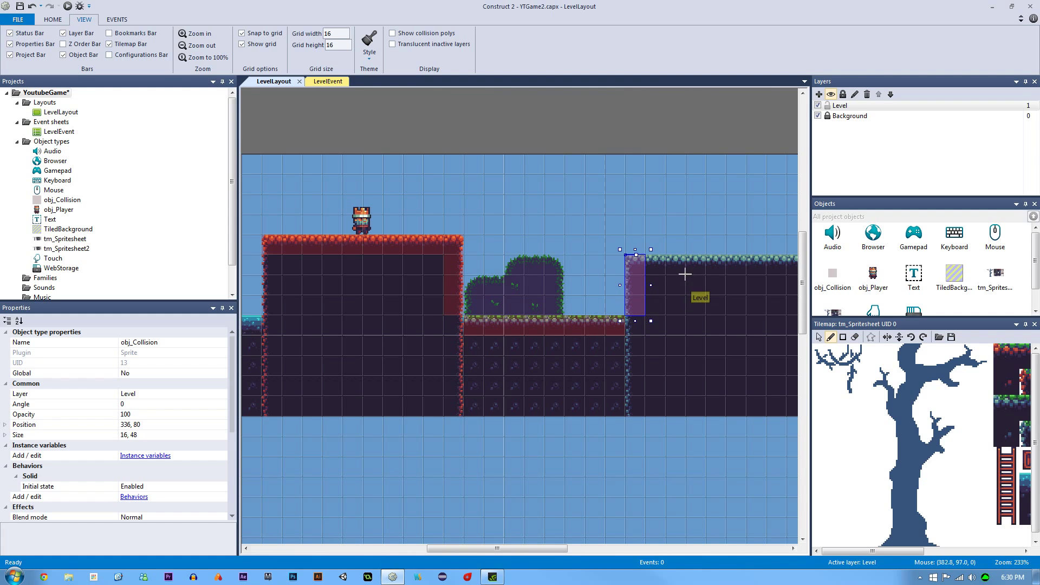
Duplicate that side block and stretch the copy over the rest of the raised platform's top at 352, 80, sized 128 x 16
key(ctrl+c)
key(ctrl+v)
click(696, 295)
middle_drag(697, 295, 552, 294)
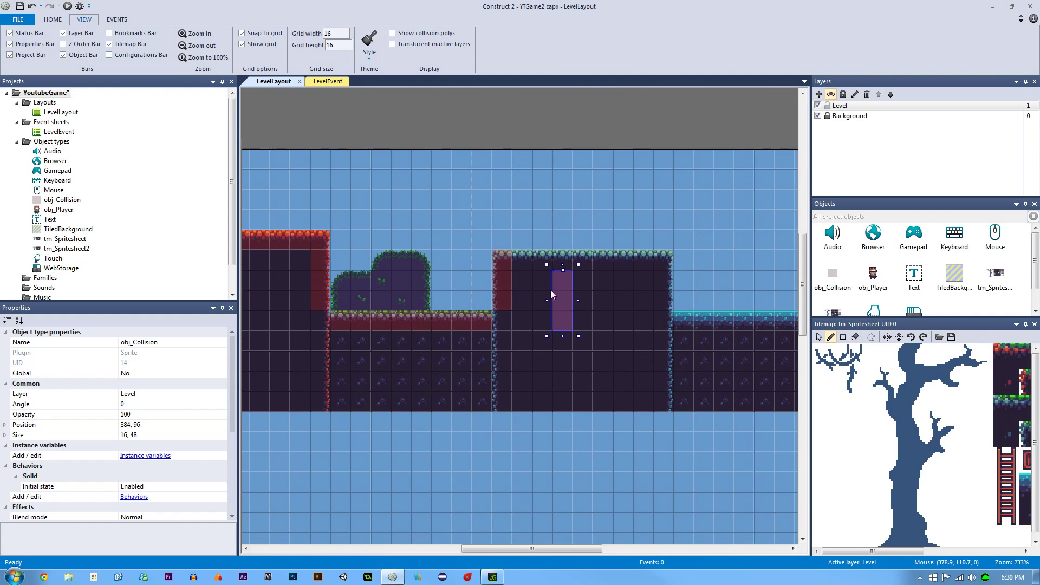
drag(552, 295, 511, 274)
drag(537, 316, 673, 268)
ctrl+scroll(463, 253, down, 1)
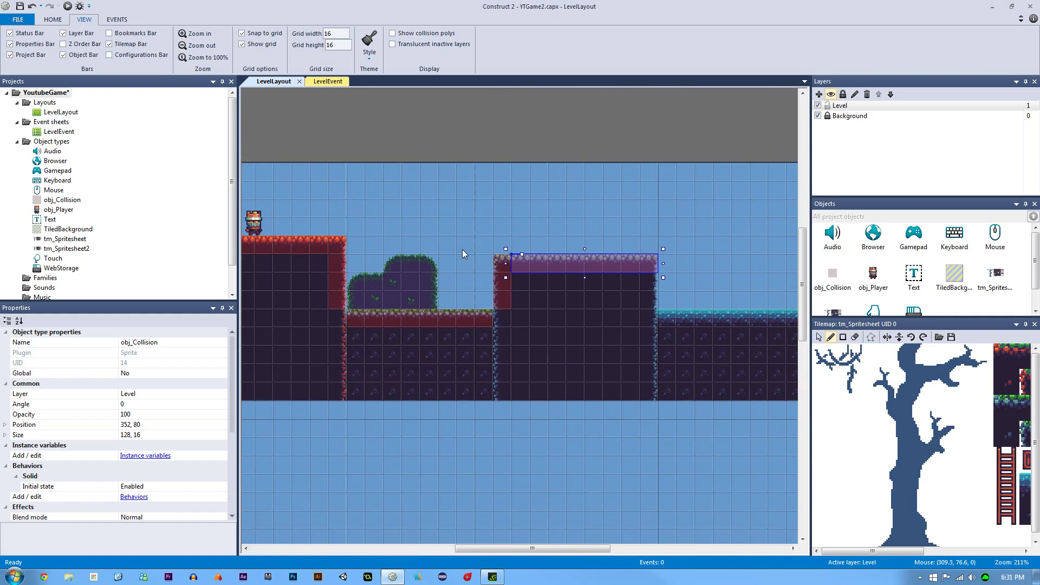
Save the project and run the layout in the browser preview
ctrl+scroll(462, 254, down, 1)
middle_drag(462, 254, 512, 250)
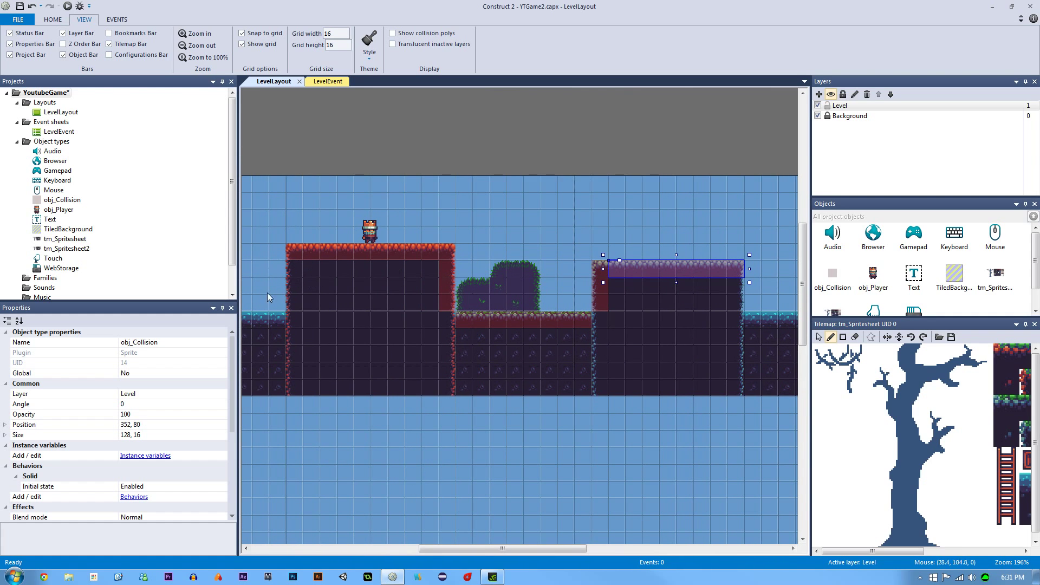
middle_drag(267, 297, 390, 295)
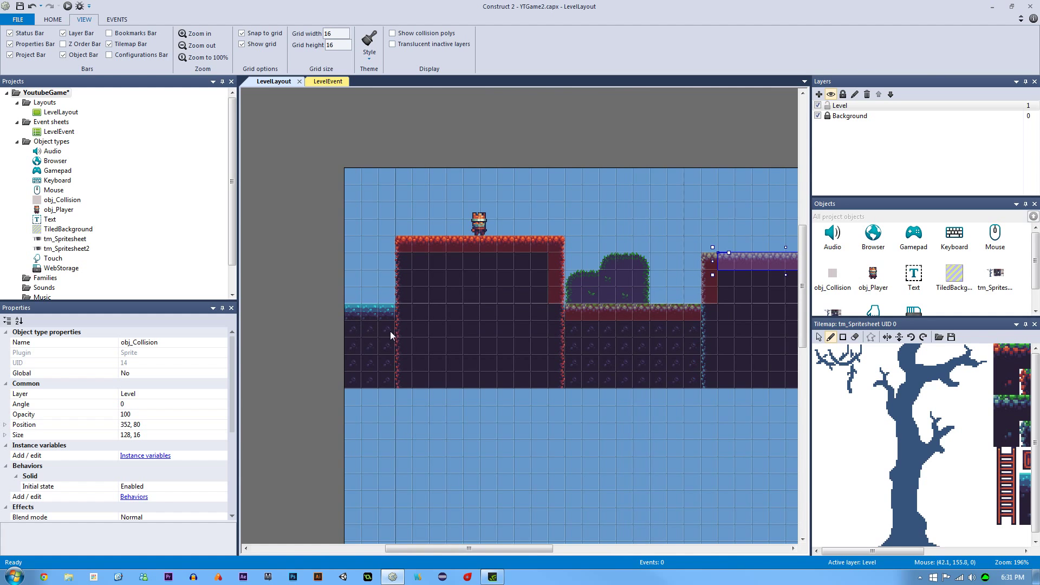
middle_drag(390, 330, 245, 320)
middle_drag(447, 304, 361, 325)
middle_drag(610, 317, 697, 276)
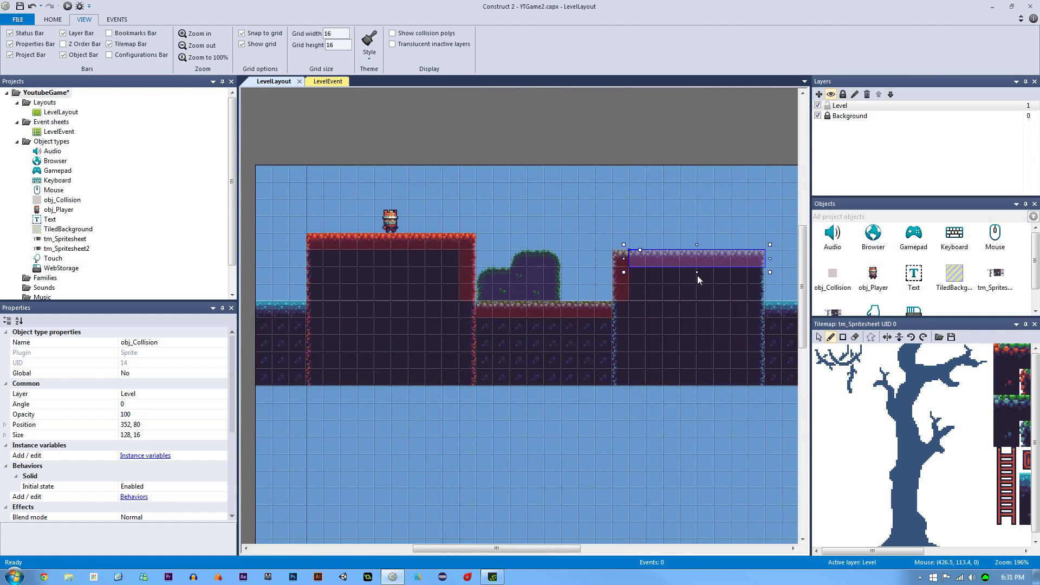
click(491, 138)
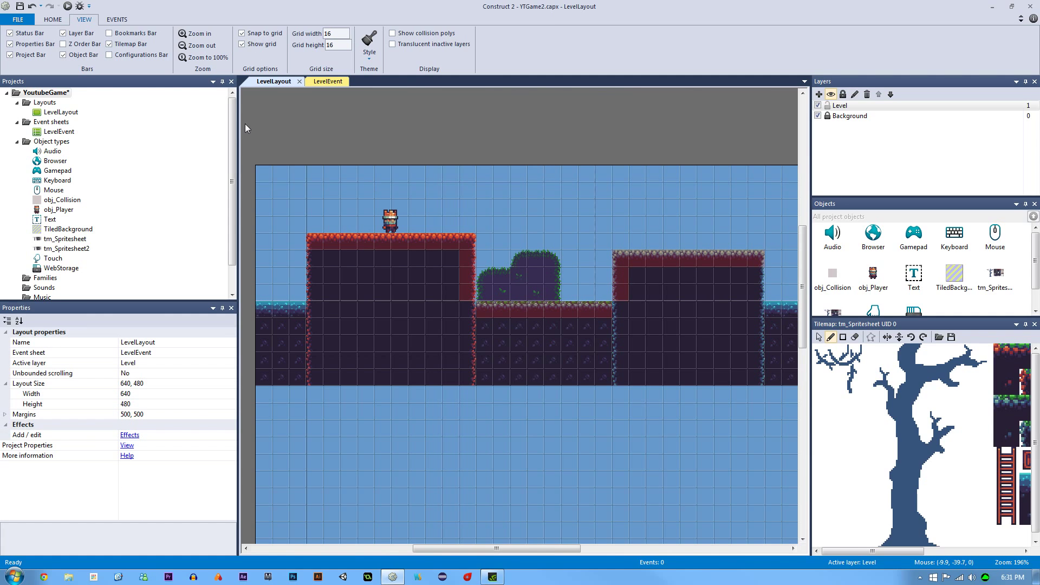
key(ctrl+s)
click(68, 6)
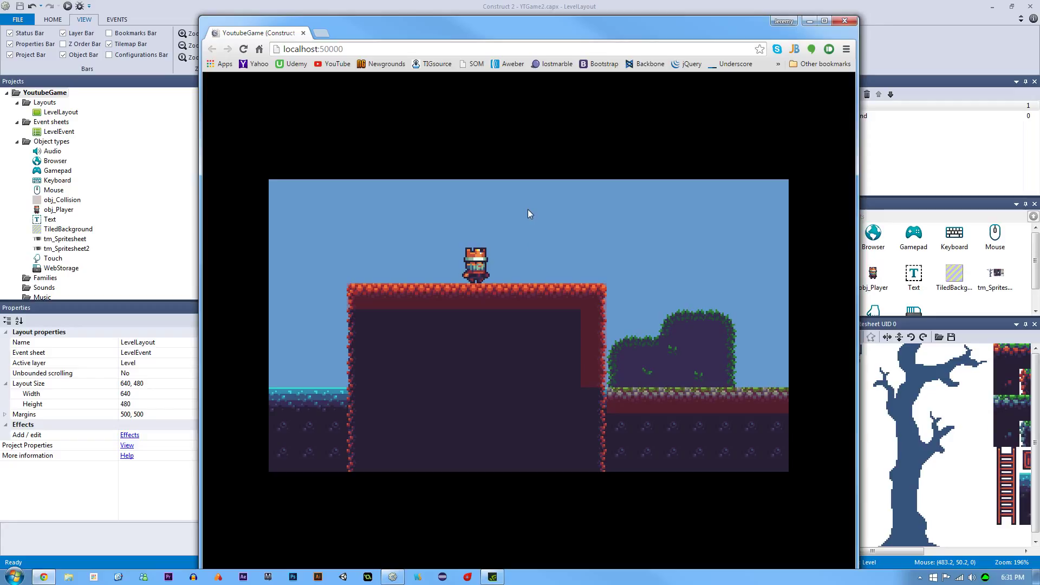
Test walking the player left and right over the collision blocks in the preview, and close it
key(Right)
key(Left)
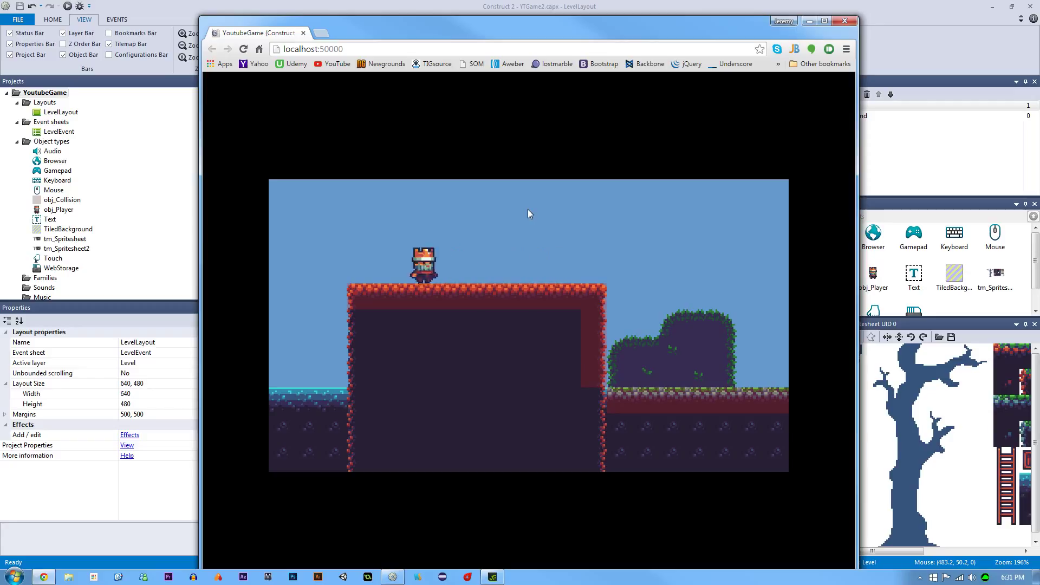
key(Right)
key(Left)
key(Right)
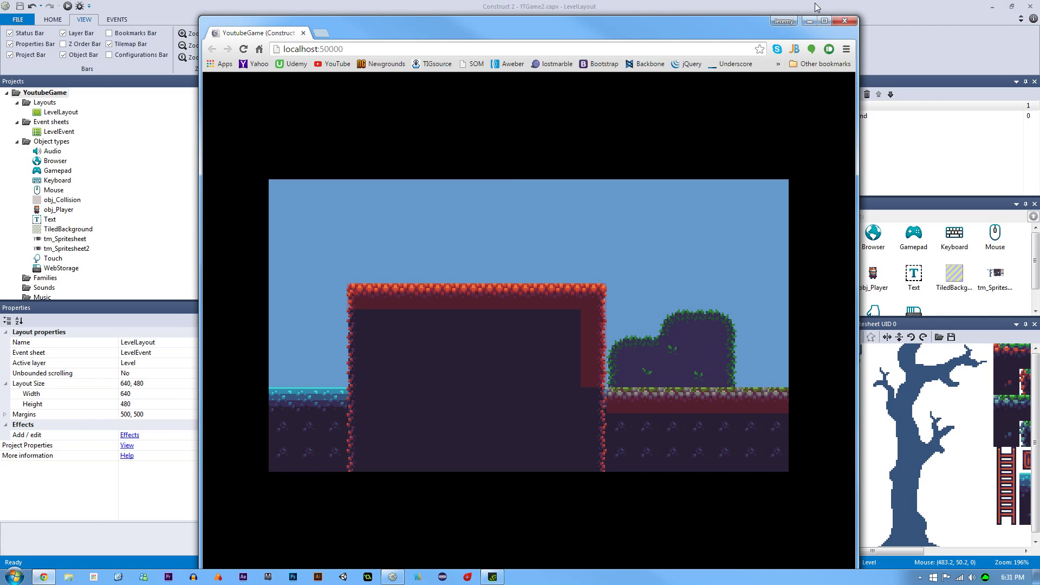
click(845, 20)
Set the Platform behavior's max speed of the obj_Player sprite on the red platform to 150
ctrl+scroll(412, 162, up, 2)
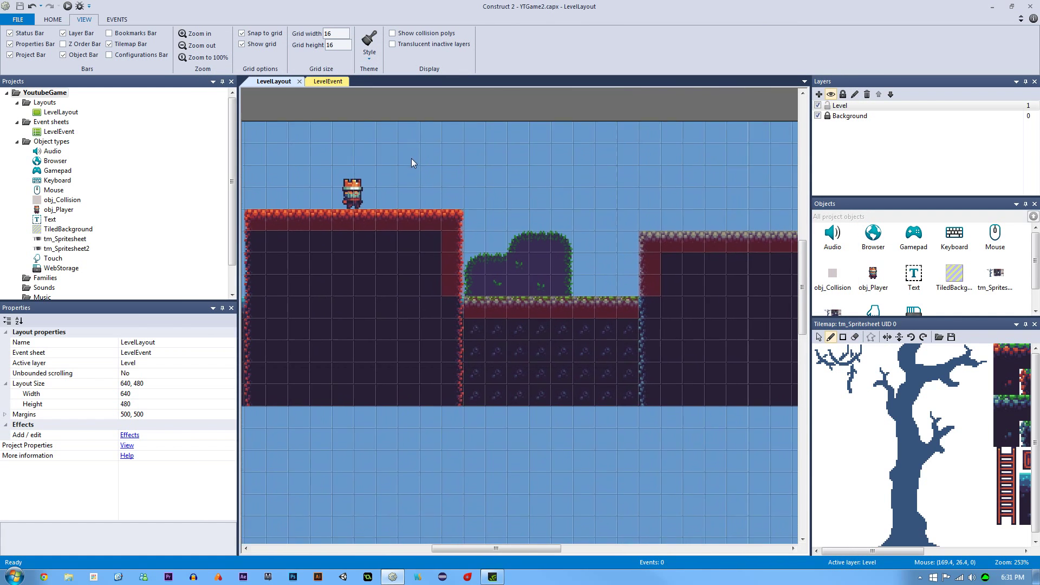
middle_drag(411, 162, 644, 211)
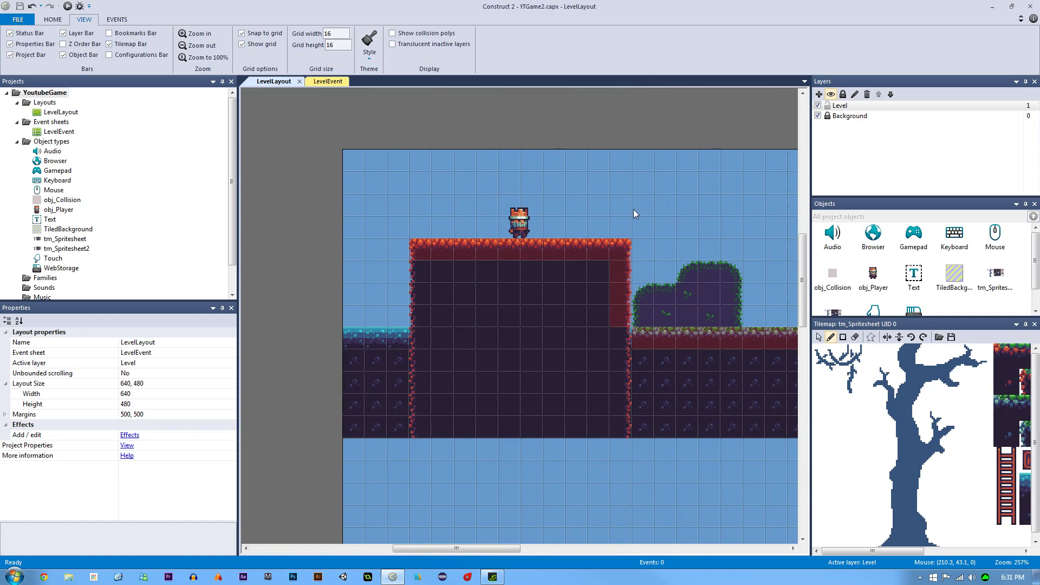
click(520, 225)
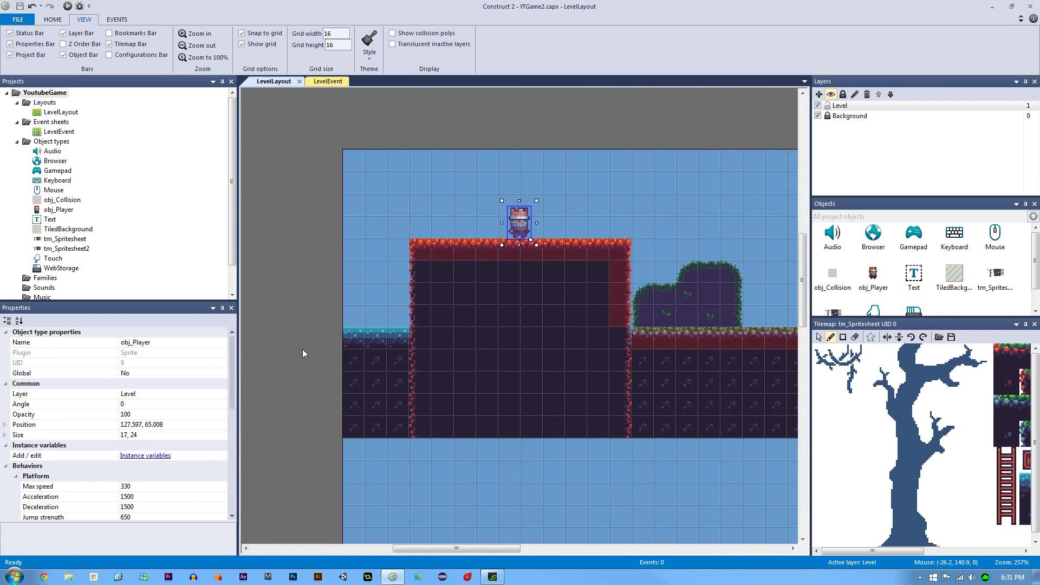
drag(232, 388, 229, 440)
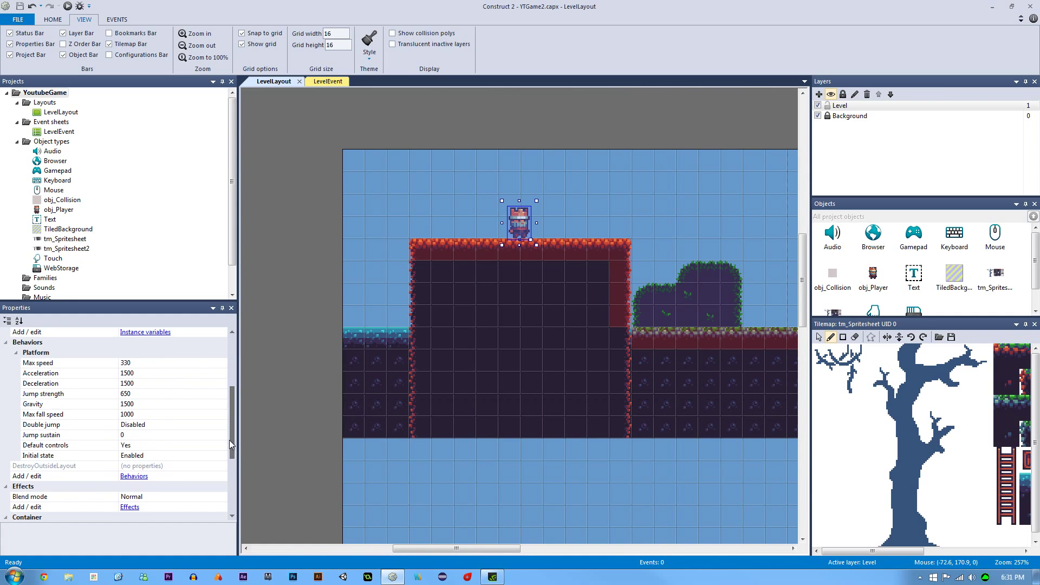
click(144, 364)
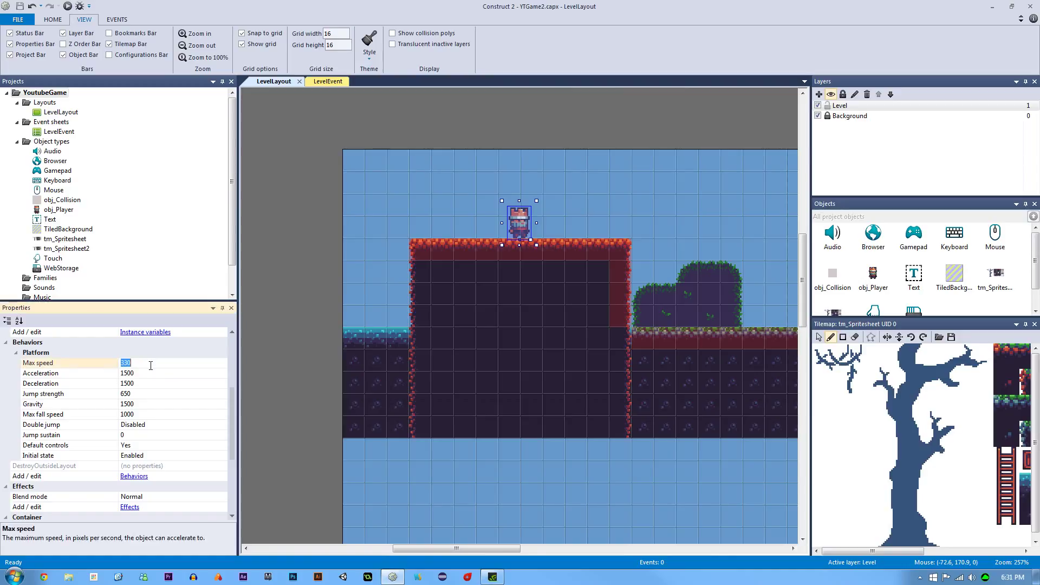
text(150)
key(Return)
Set the player's Platform jump strength to 450 and save the project
double_click(516, 218)
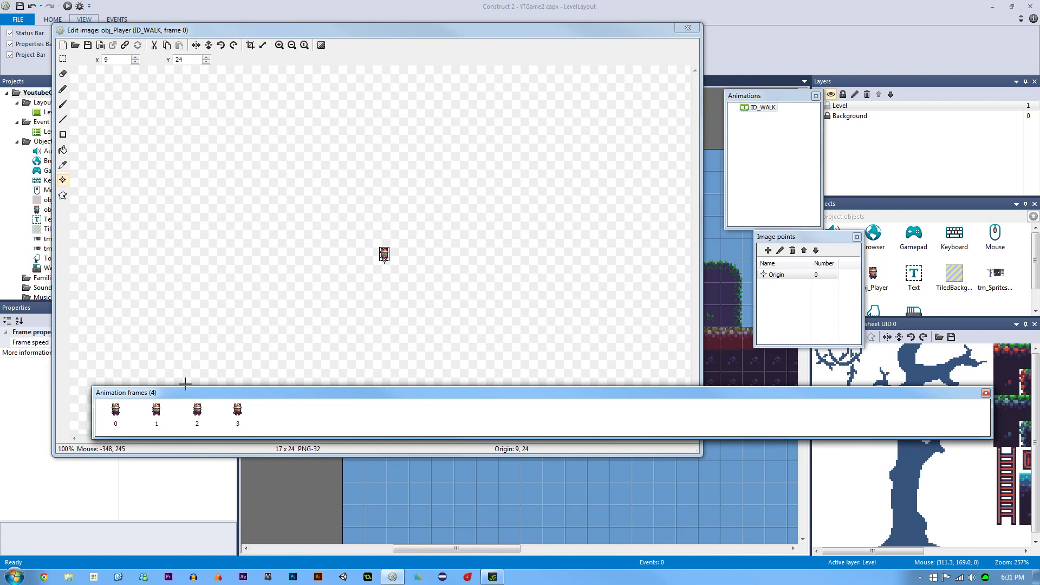
click(686, 29)
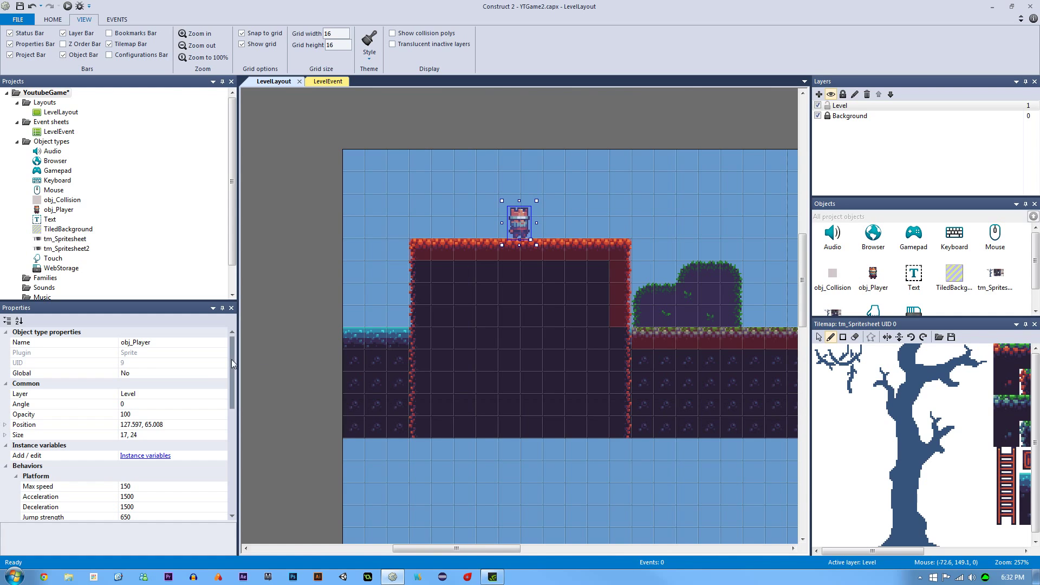
drag(231, 363, 226, 413)
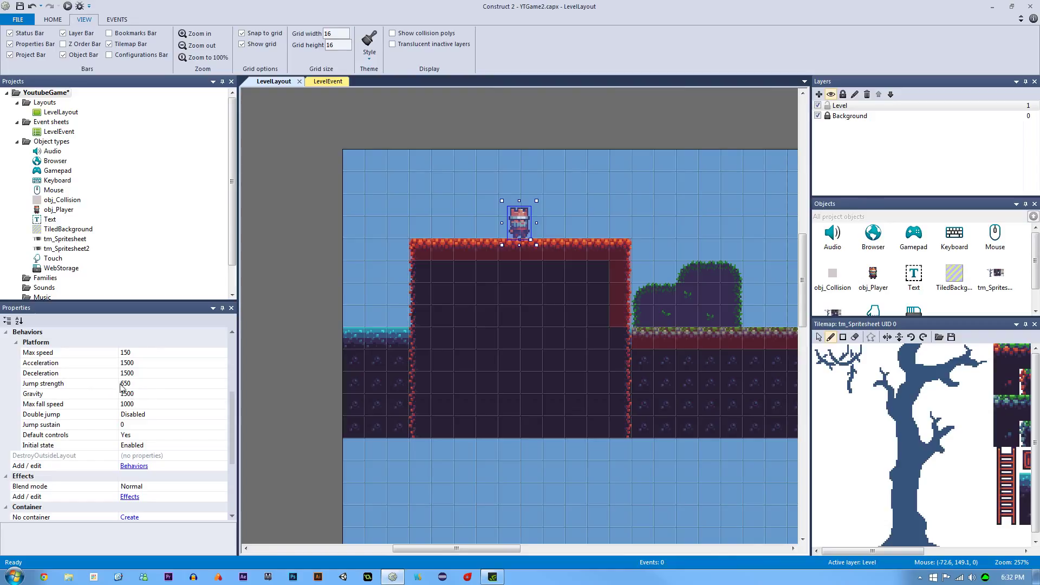
click(146, 383)
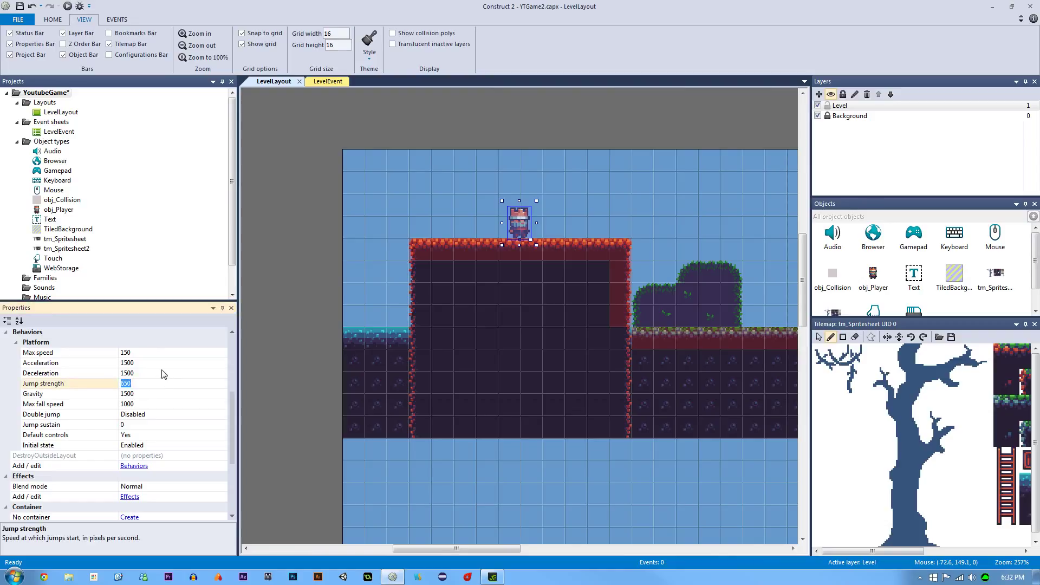
text(4)
key(Return)
key(ctrl+s)
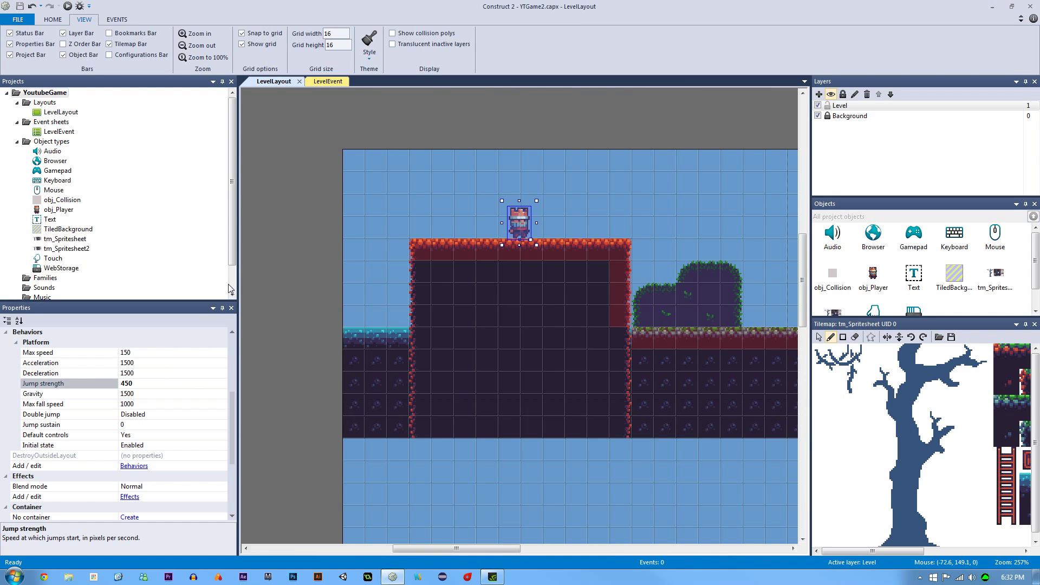
Run the layout in the browser preview, test the player's walking speed and jump on the red platform, and close the preview
click(67, 7)
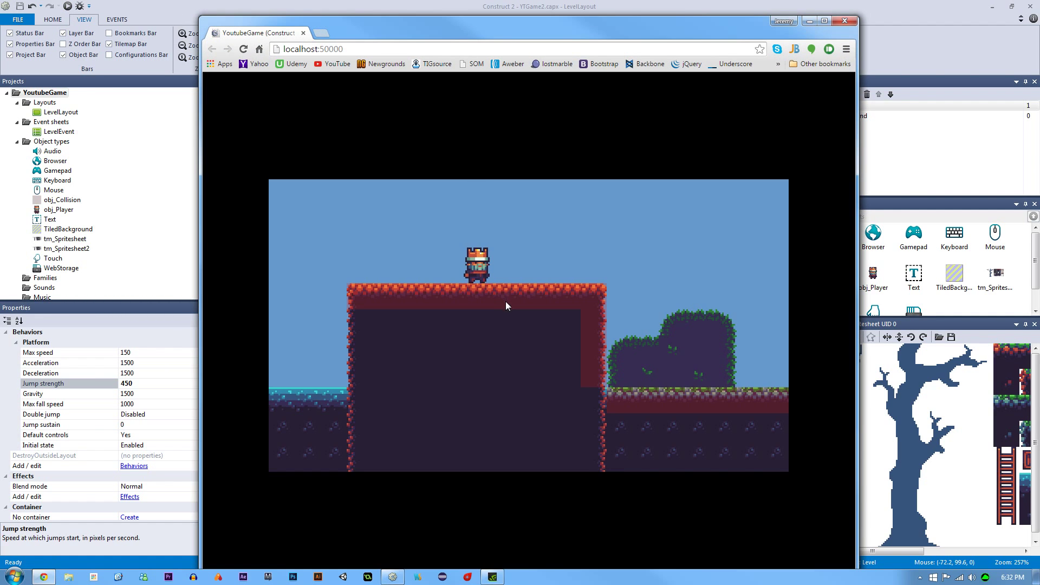
key(Right)
key(Left)
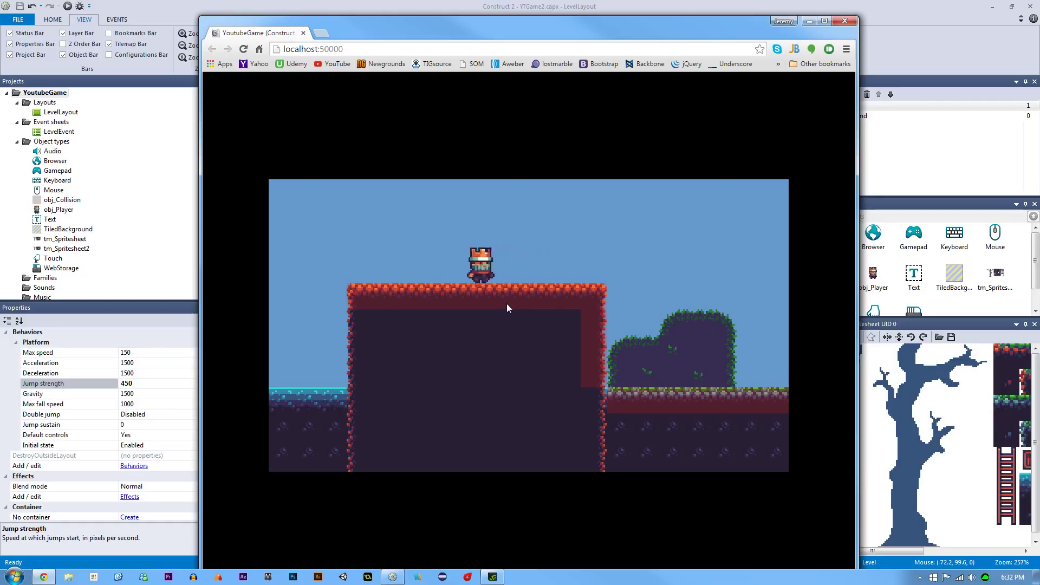
key(Right)
key(Left)
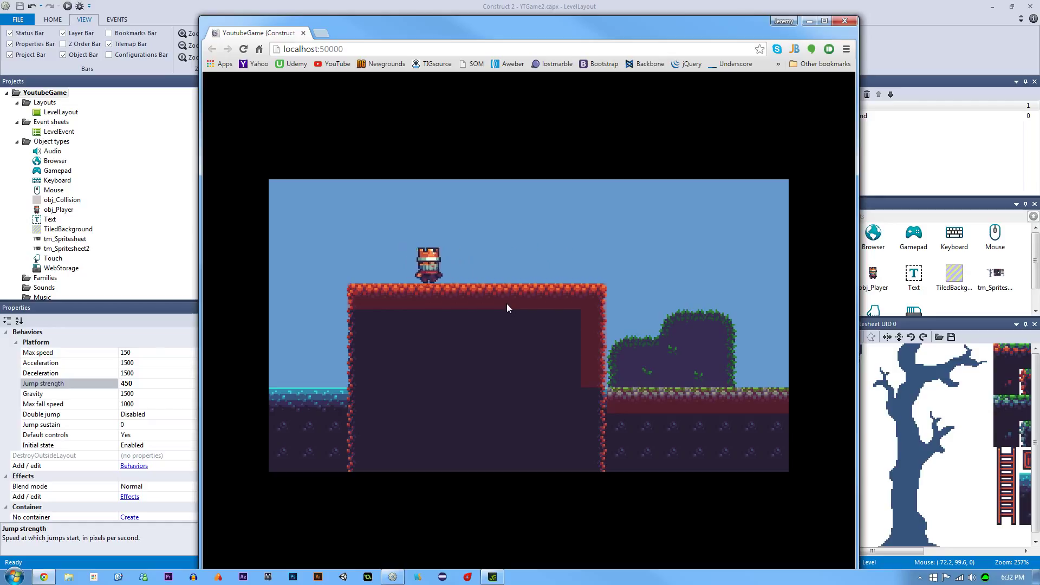
key(Right)
key(Left)
key(Right)
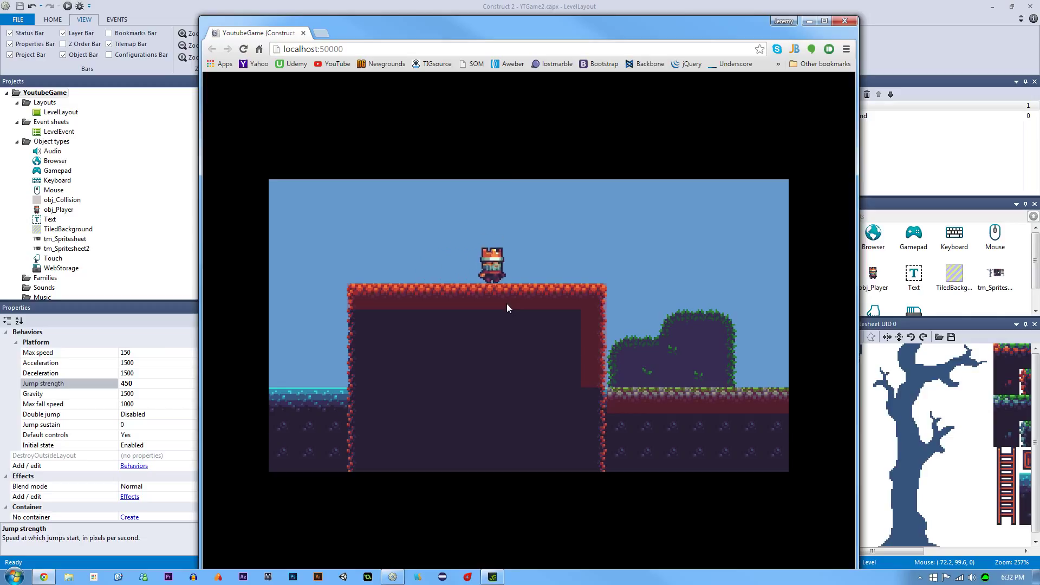
key(Up)
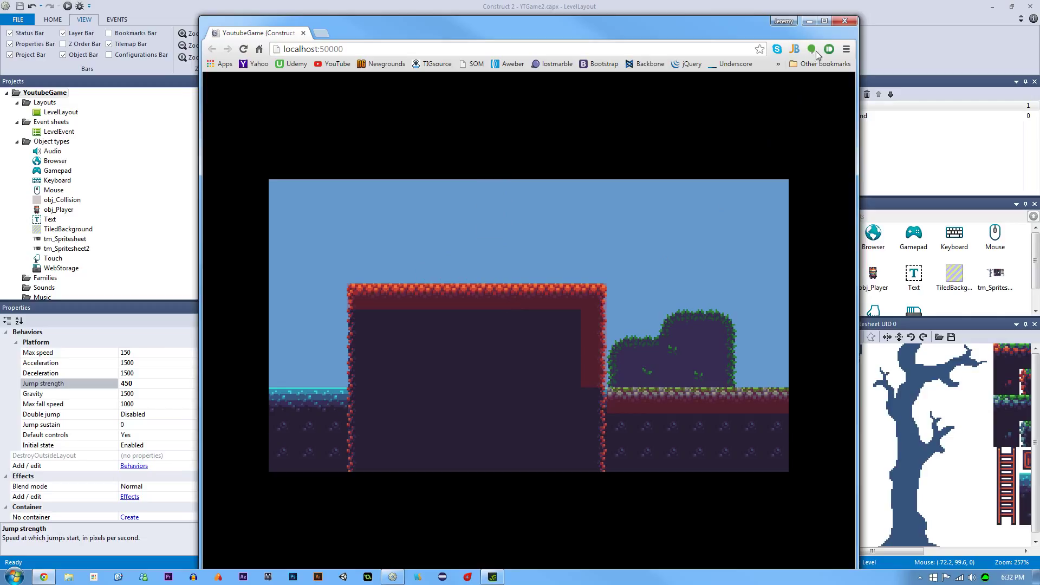
click(845, 21)
Lower the red platform's top collision block by one grid cell, shorten the right side block to start beneath it, and save the project
ctrl+scroll(637, 255, up, 2)
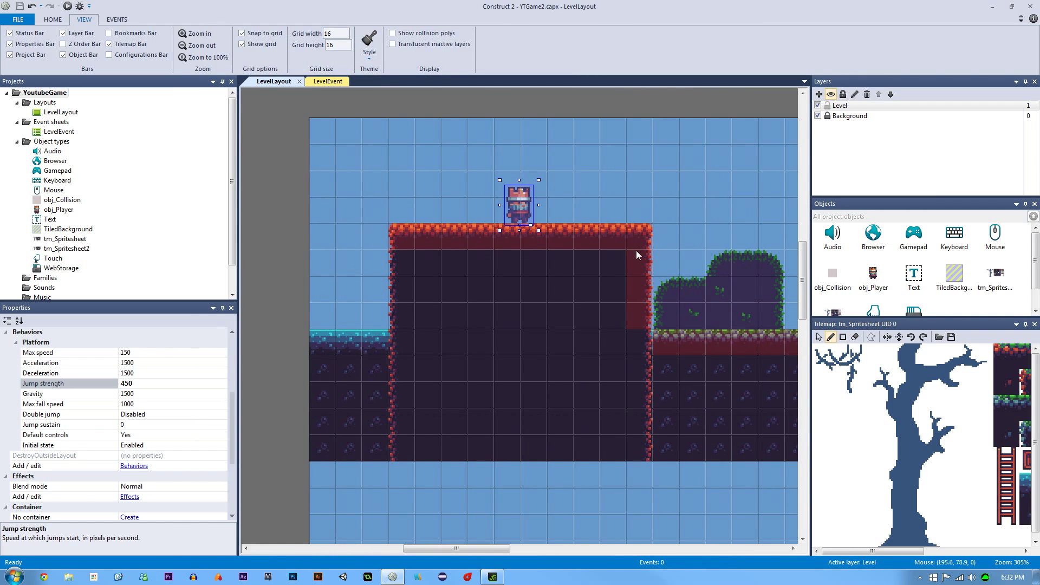
click(496, 240)
drag(542, 243, 538, 264)
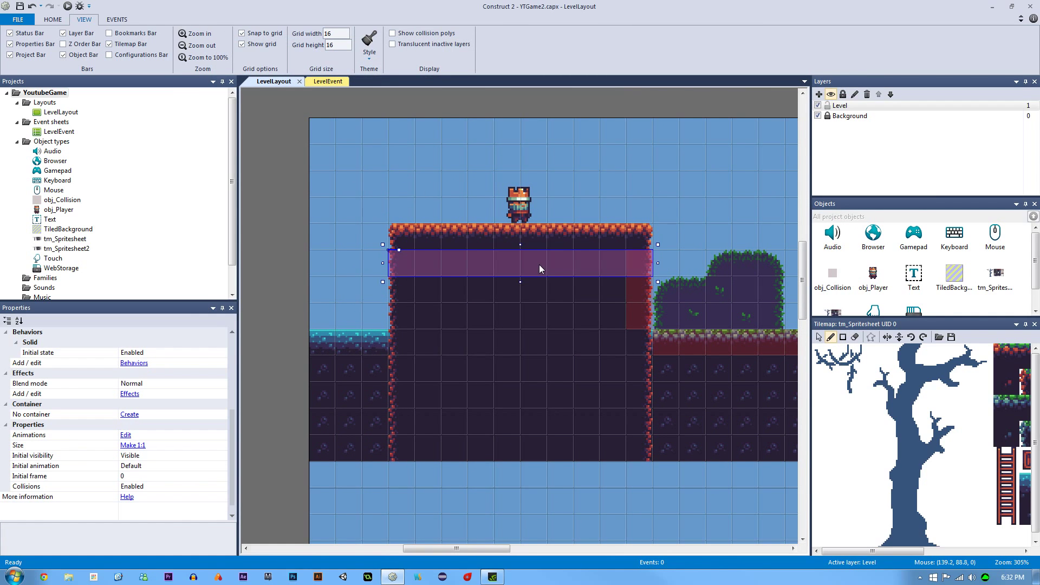
click(636, 303)
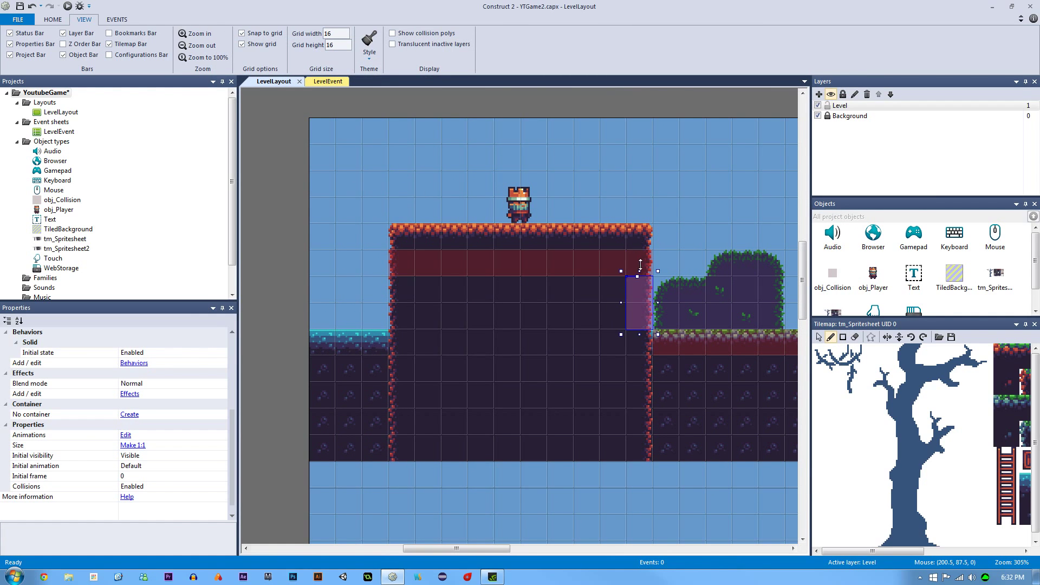
key(ctrl+s)
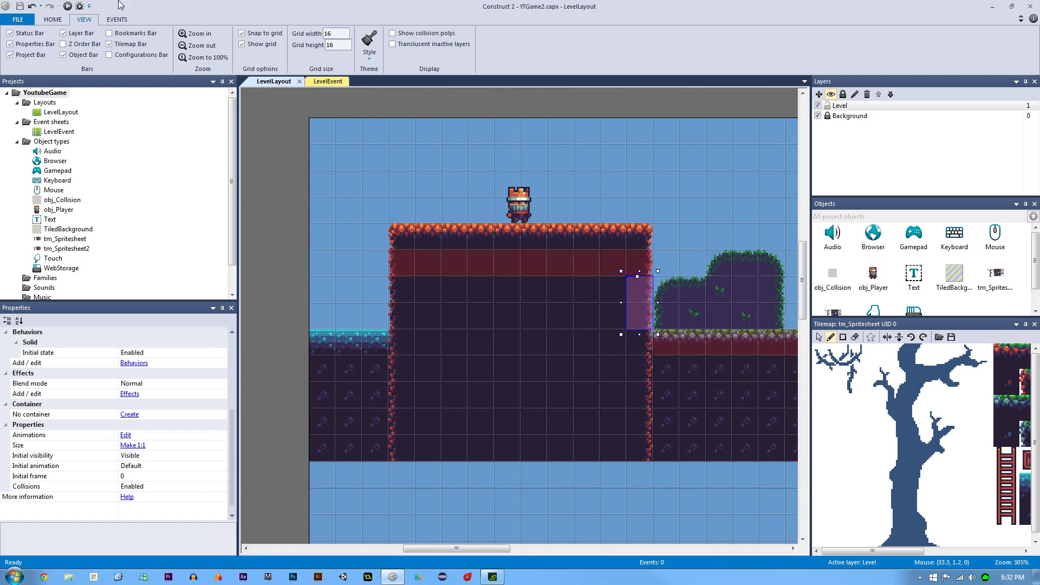
Preview the layout with the lowered collision block, test jumping off and back onto the red platform, and close the preview
click(68, 6)
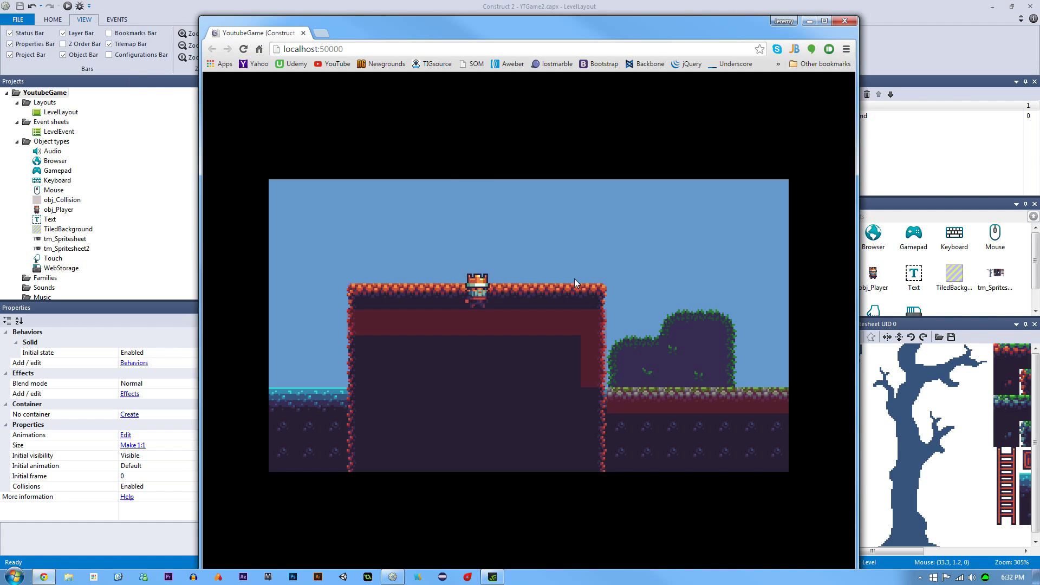
key(Right)
key(Up)
key(Left)
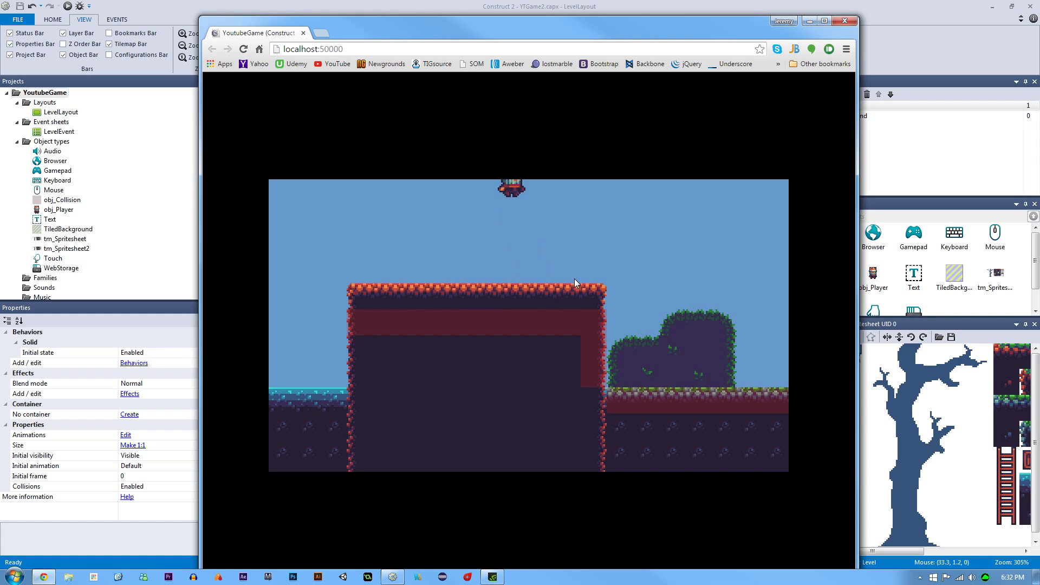
key(Up)
key(Left)
key(Right)
key(Up)
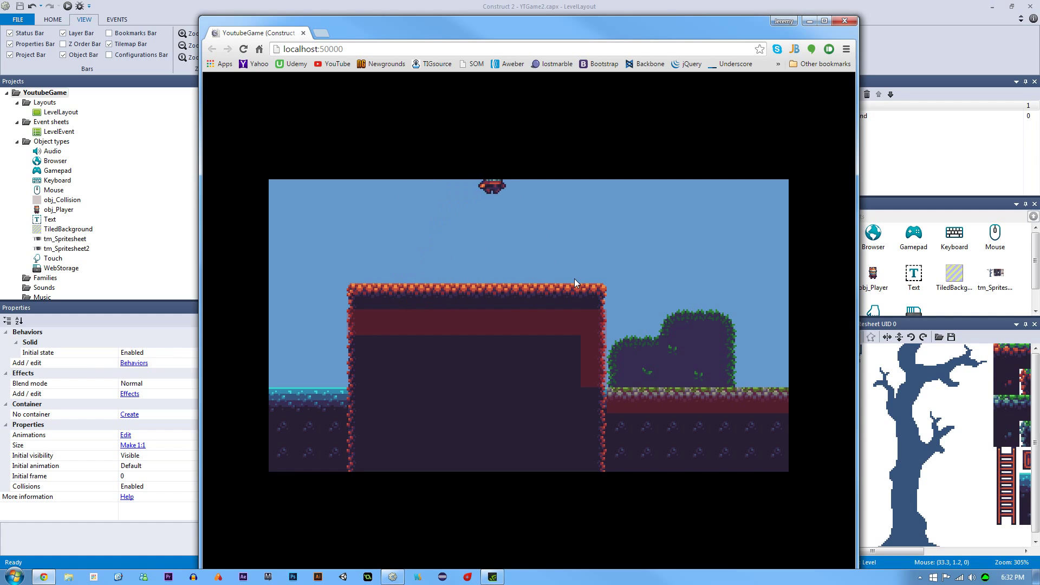
key(Left)
key(Up)
key(Right)
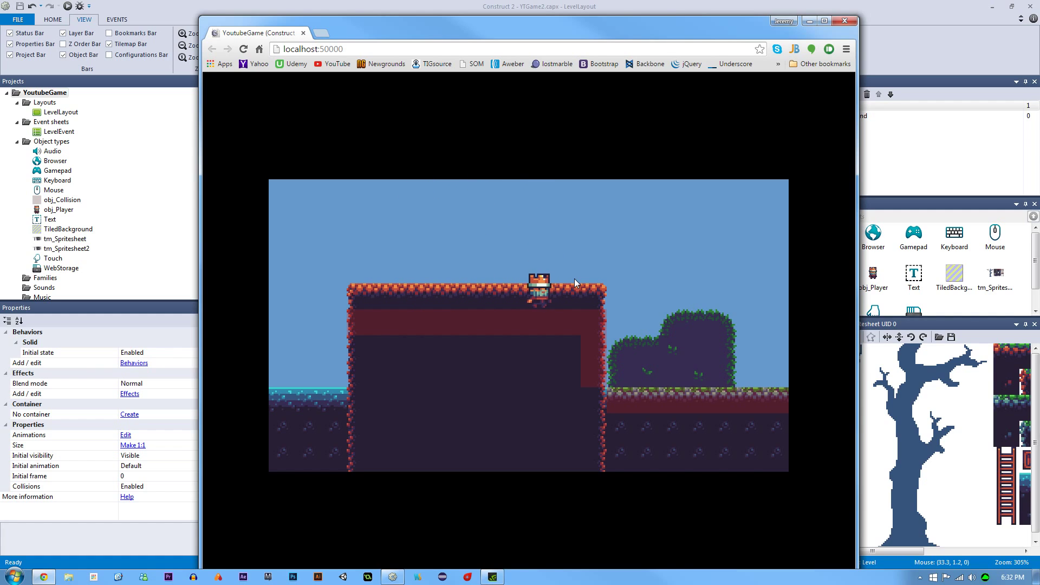
key(Left)
key(Left)
key(Up)
key(Right)
key(Up)
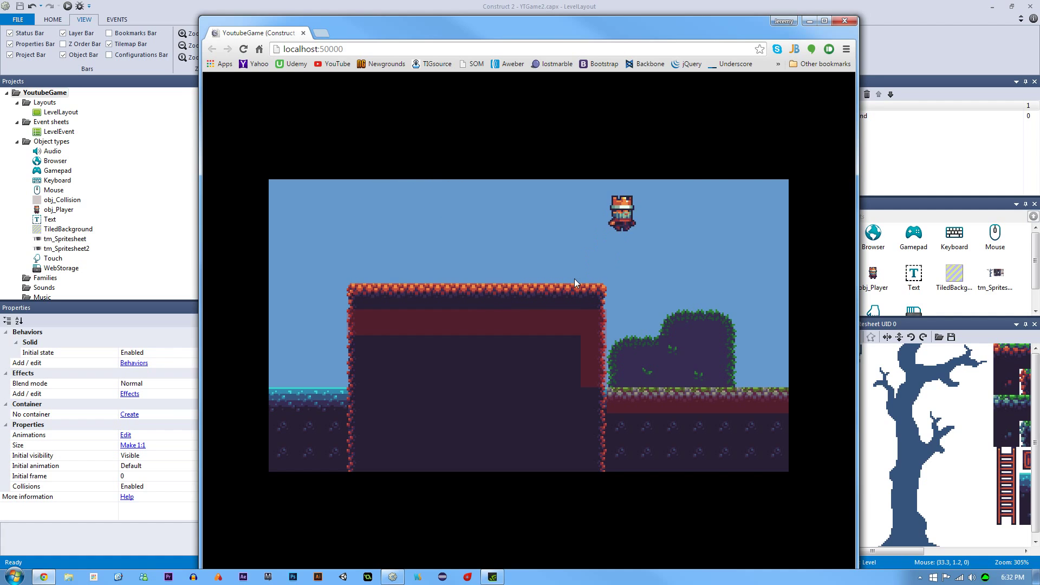
key(Left)
key(Up)
key(Right)
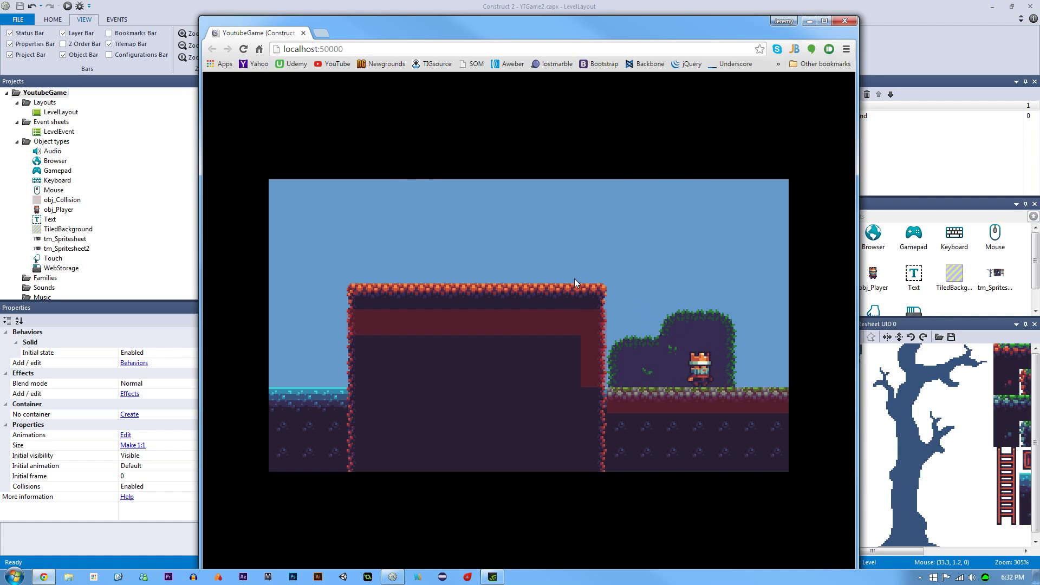
key(Left)
key(Right)
key(Up)
key(Left)
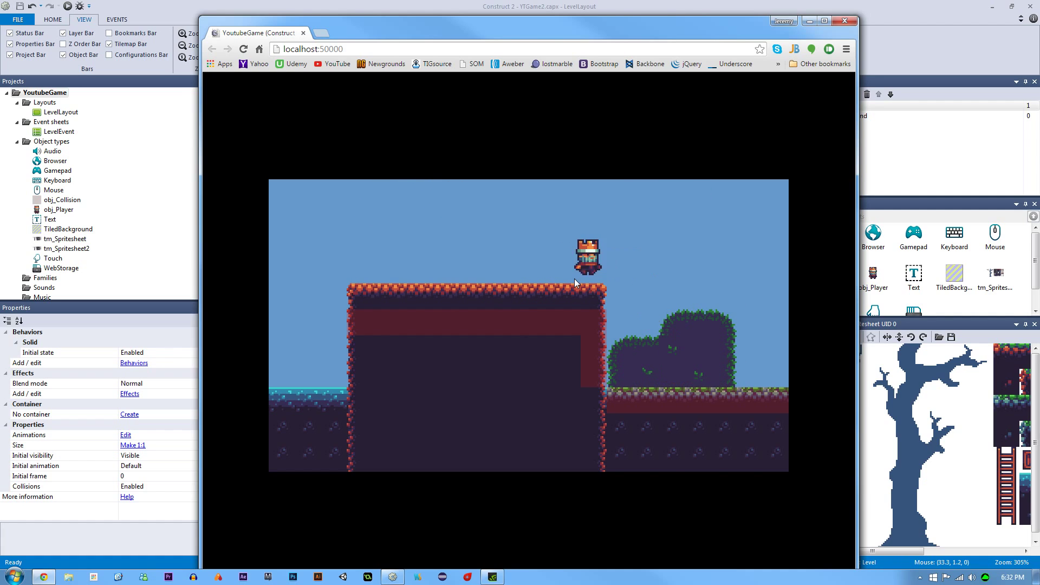
key(Up)
key(Right)
key(Left)
key(Up)
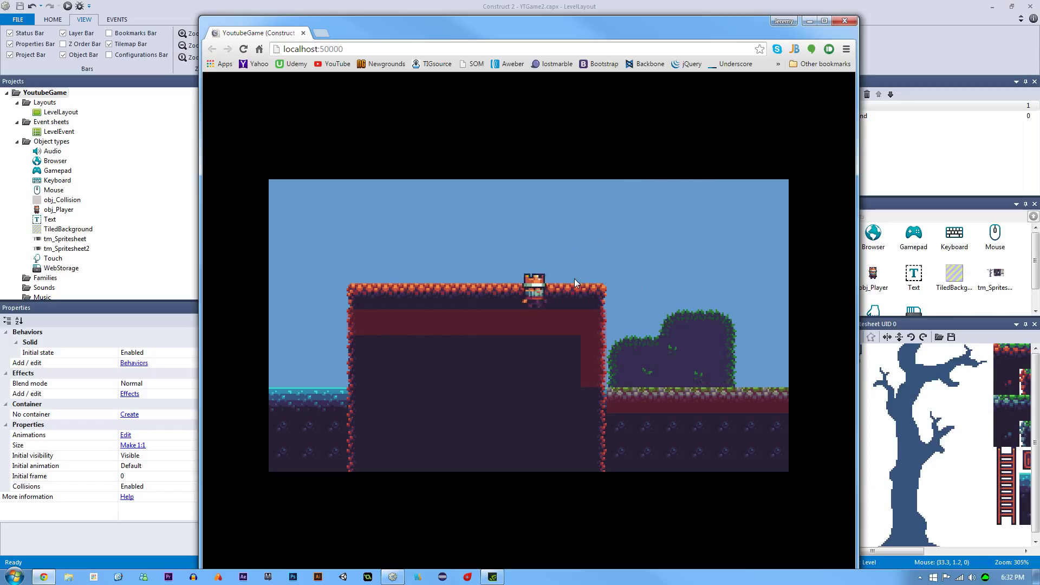
key(Right)
key(Up)
key(Right)
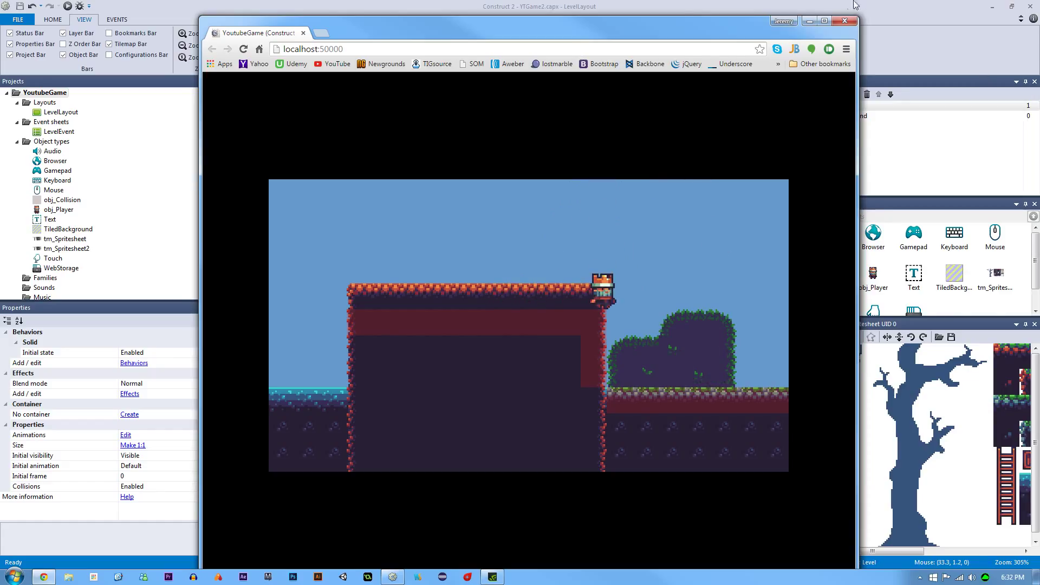
click(855, 4)
Set the initial visibility of the red platform's top collision block to Invisible and save the project
click(457, 252)
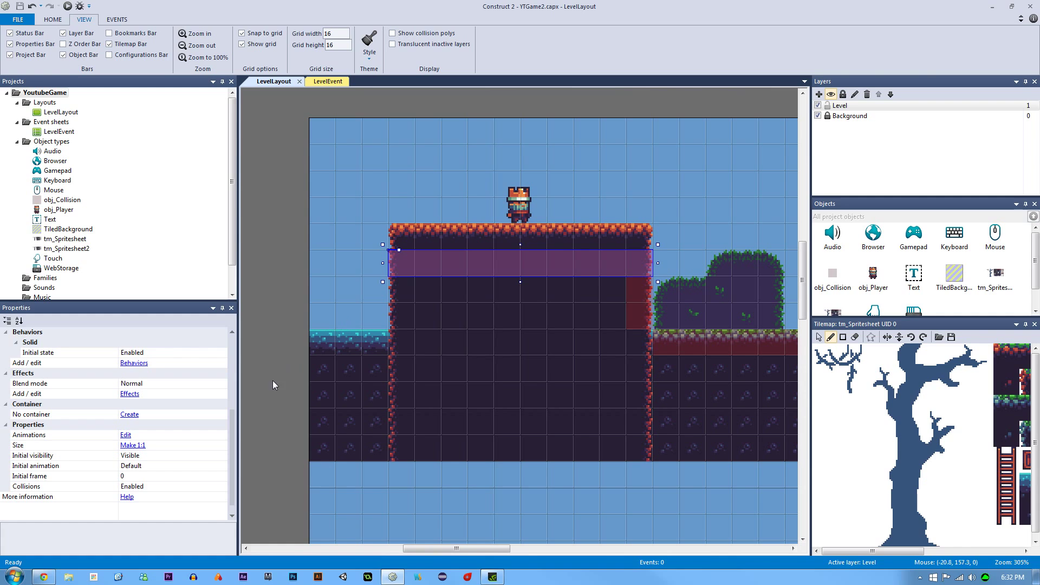
mouse_move(232, 421)
mouse_down()
mouse_move(238, 349)
mouse_move(229, 431)
mouse_up()
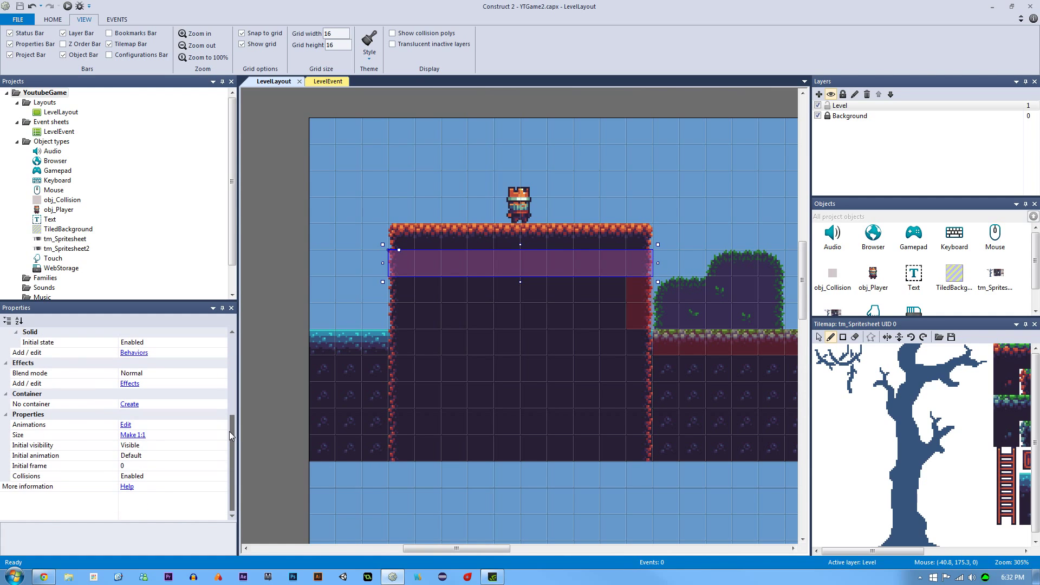
click(93, 445)
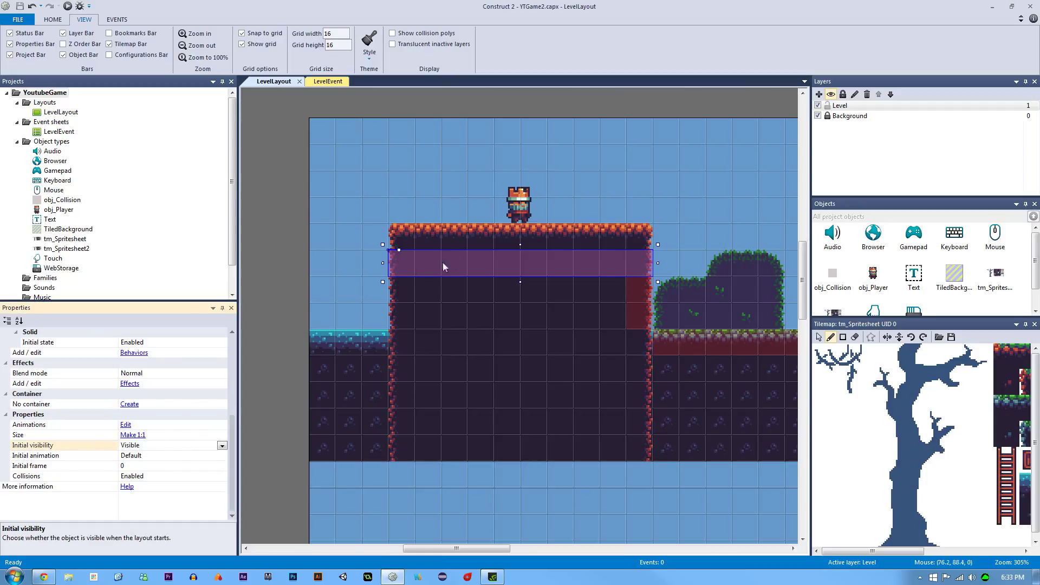
click(223, 447)
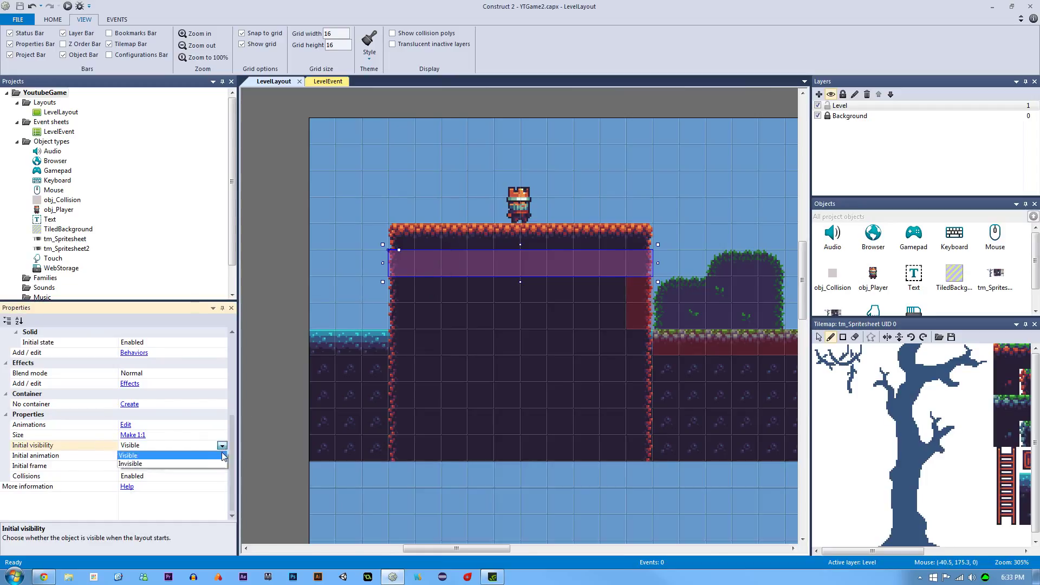
click(130, 466)
click(268, 378)
key(ctrl+s)
Run the preview and test walking off and jumping back onto the red platform with its top collision block hidden
key(F5)
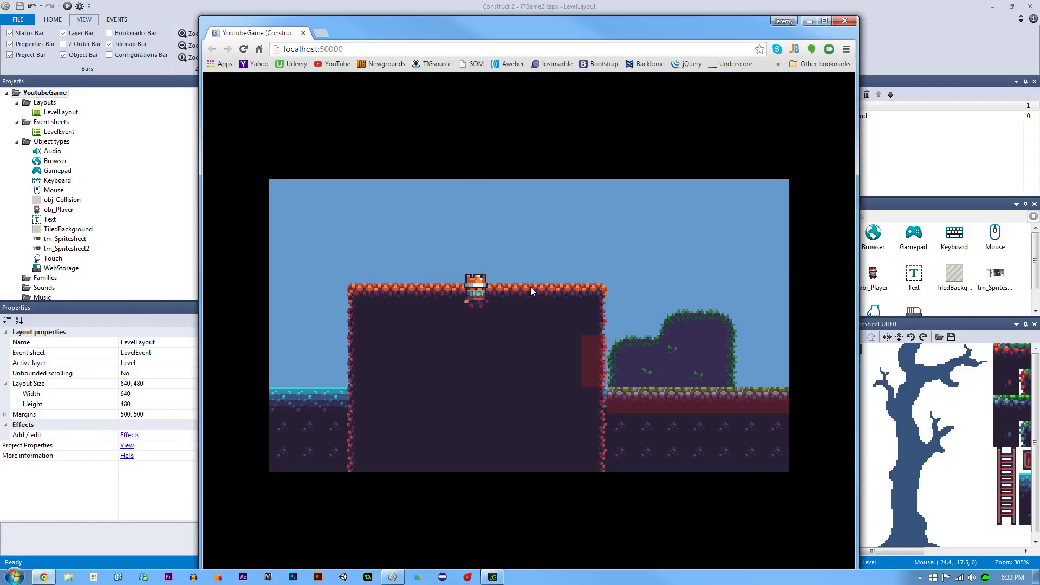
key(Right)
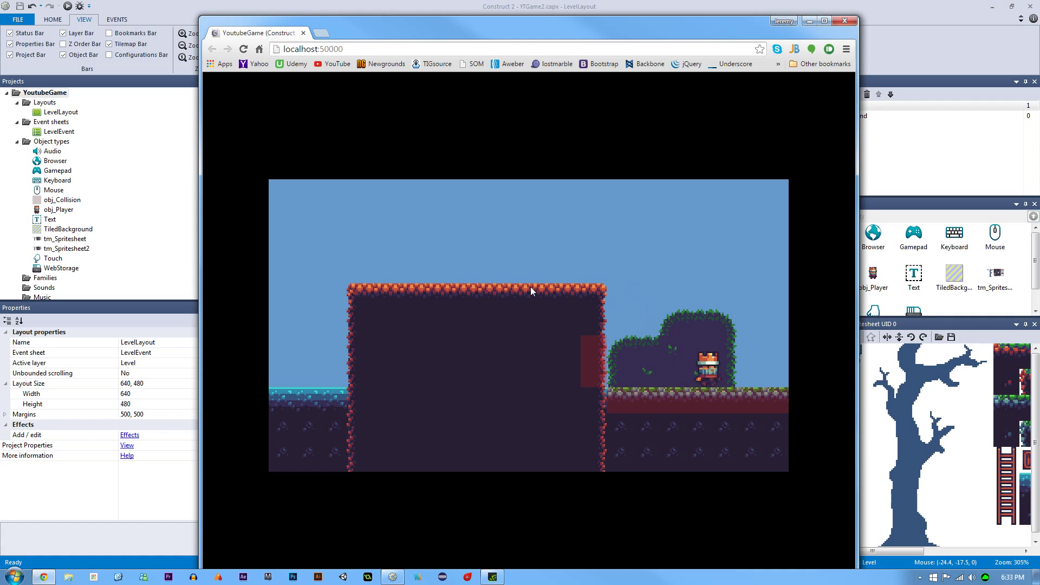
key(Up)
key(Left)
key(Up)
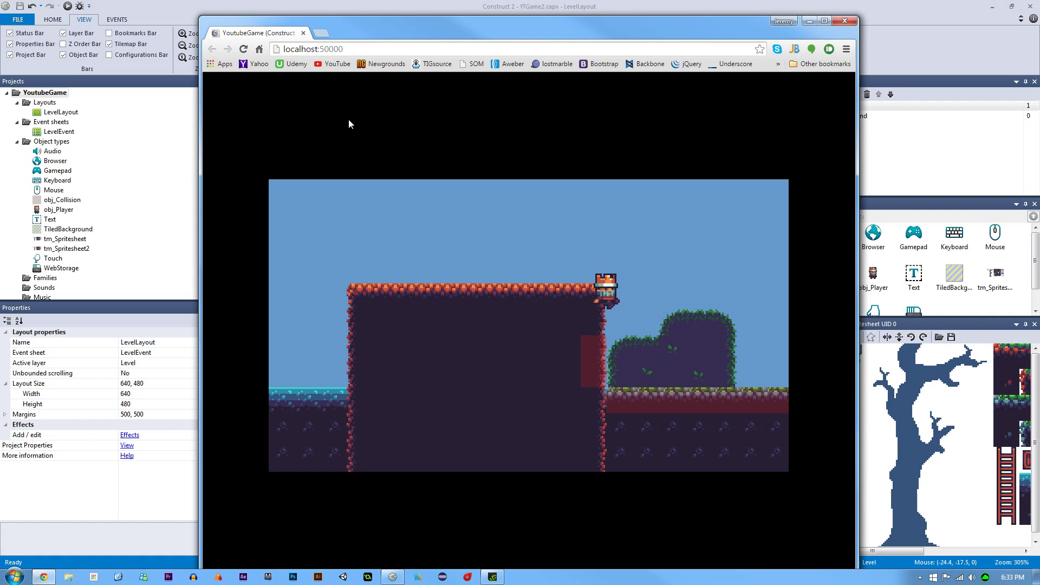
Reload the preview, test jumping off and back onto the red platform's hidden top collision block, and close the preview
click(243, 49)
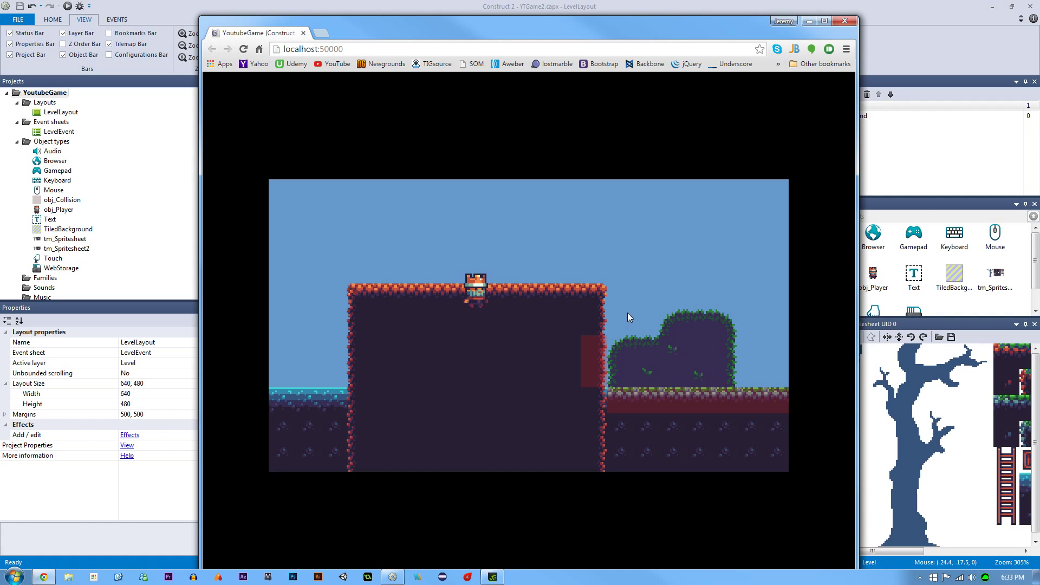
key(Right)
key(Up)
key(Left)
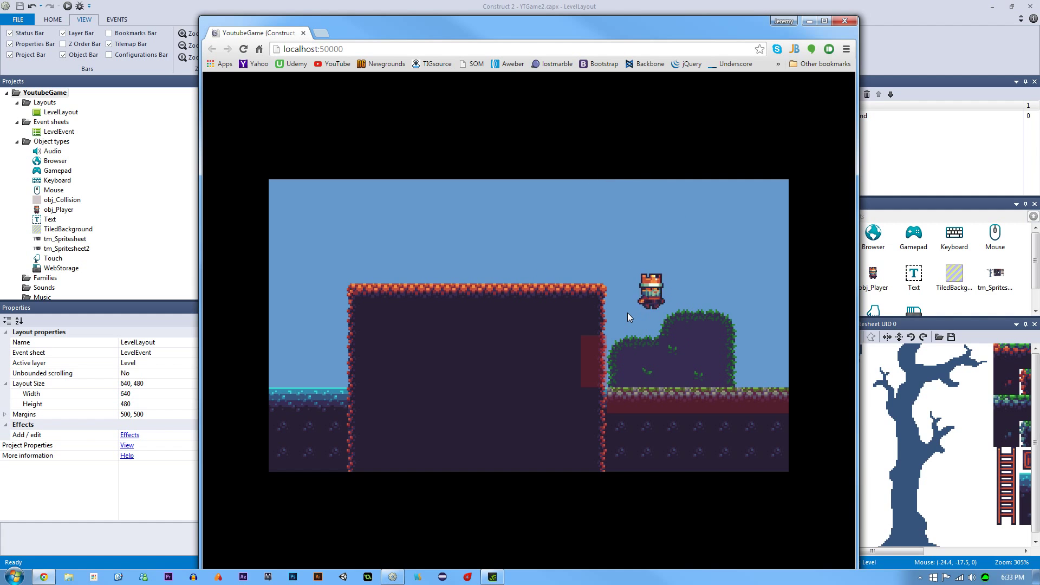
key(Up)
key(Right)
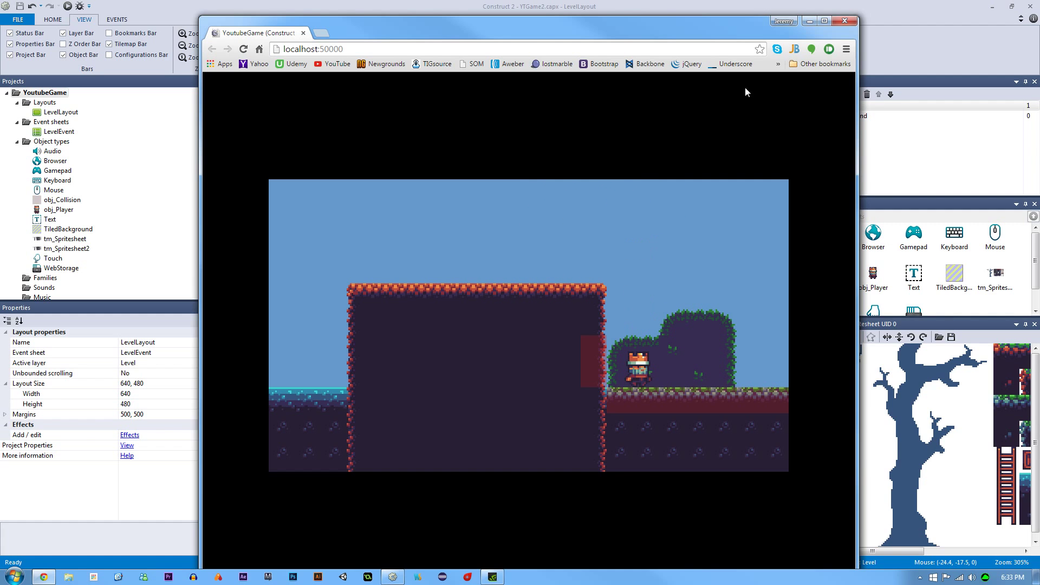
click(844, 20)
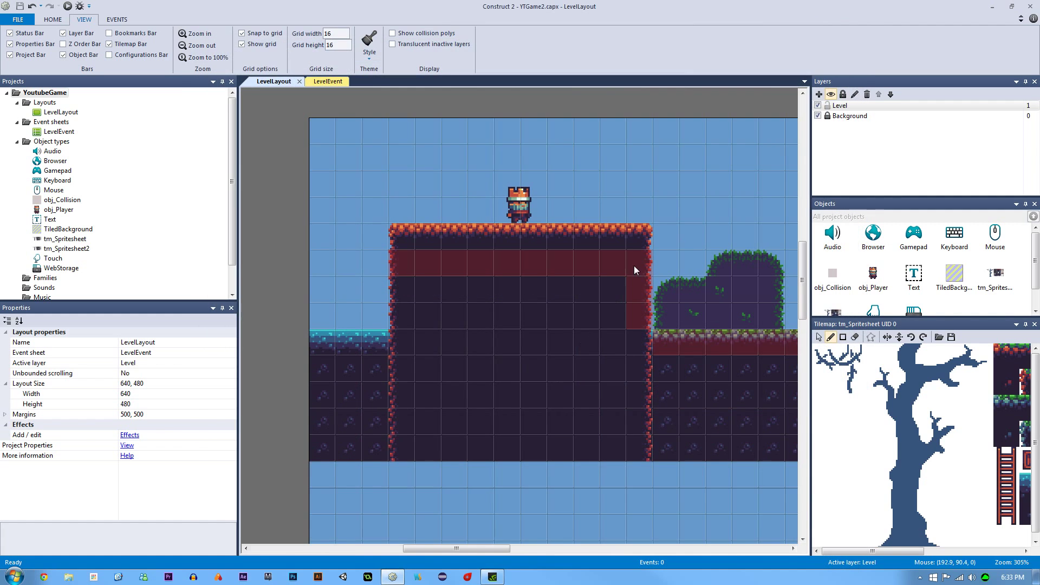
click(637, 288)
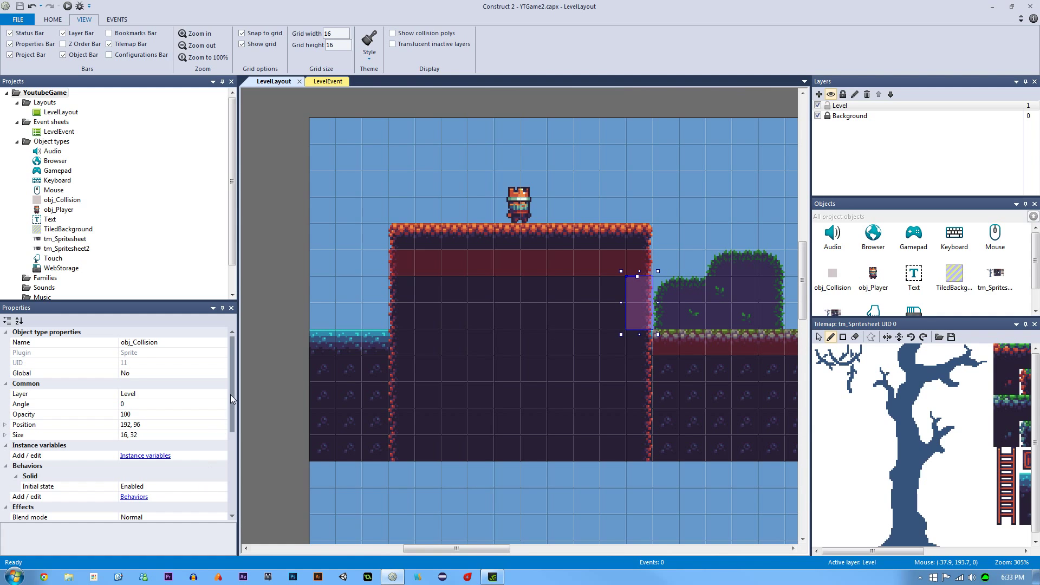
drag(230, 394, 234, 508)
key(ctrl+z)
key(ctrl+z)
key(ctrl+z)
key(ctrl+z)
key(ctrl+z)
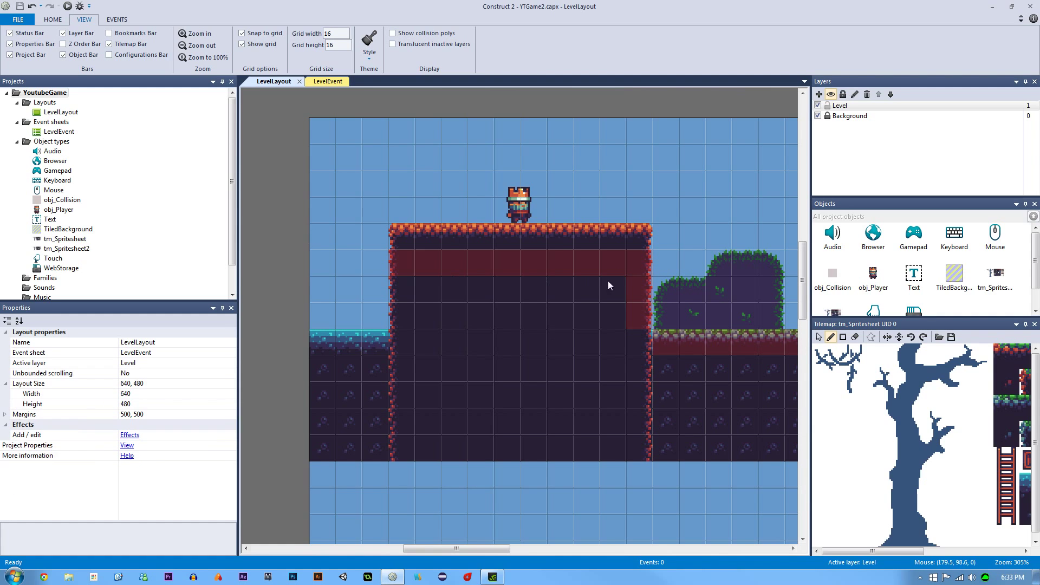
Clone the top collision block's object type and stretch a block of the cloned type to 16 by 32 along the red platform's side
right_click(563, 260)
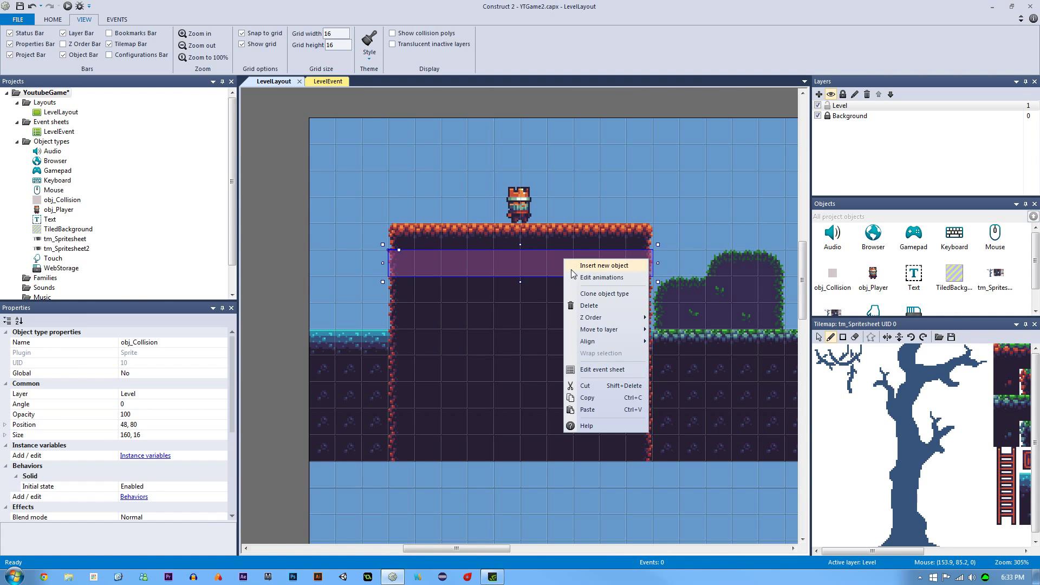
click(579, 288)
click(630, 308)
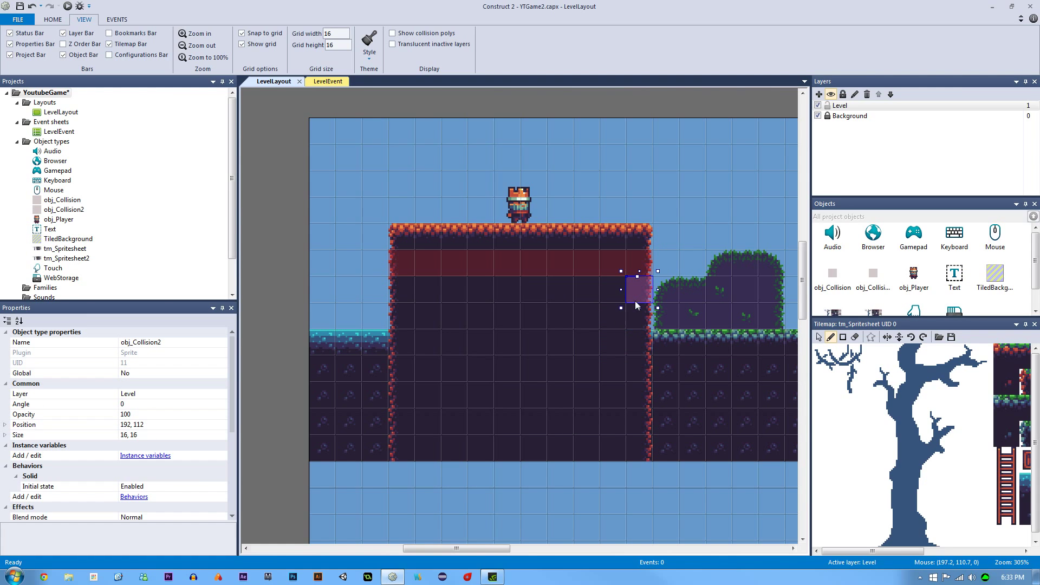
drag(636, 305, 640, 331)
click(673, 320)
Paste a copy of the side block onto the grassy ground, stretch it to 128 wide and one grid cell high, and save the project
click(642, 307)
key(ctrl+v)
click(686, 352)
middle_drag(686, 353, 481, 349)
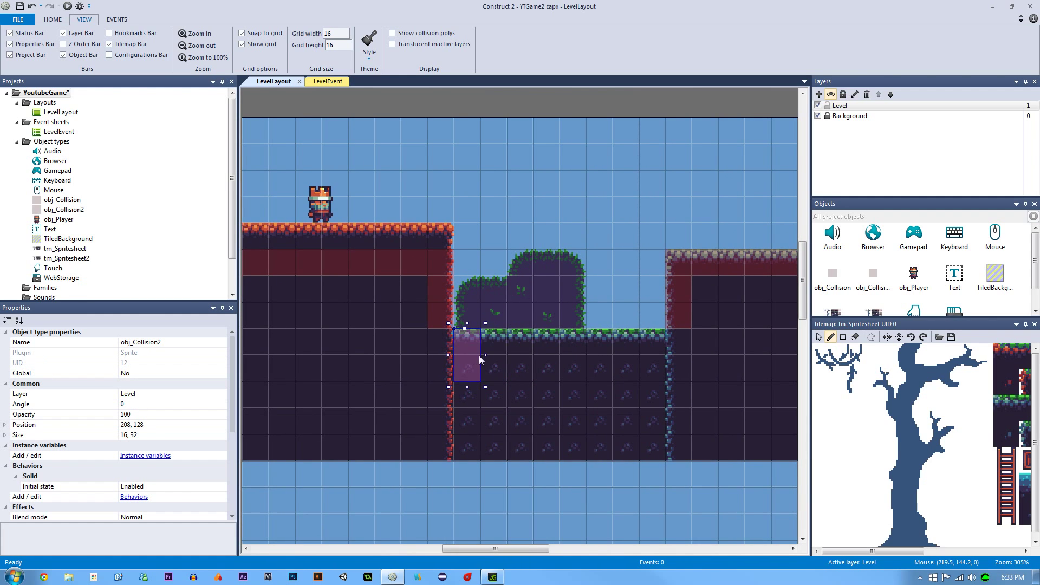
drag(520, 361, 658, 361)
drag(560, 387, 559, 367)
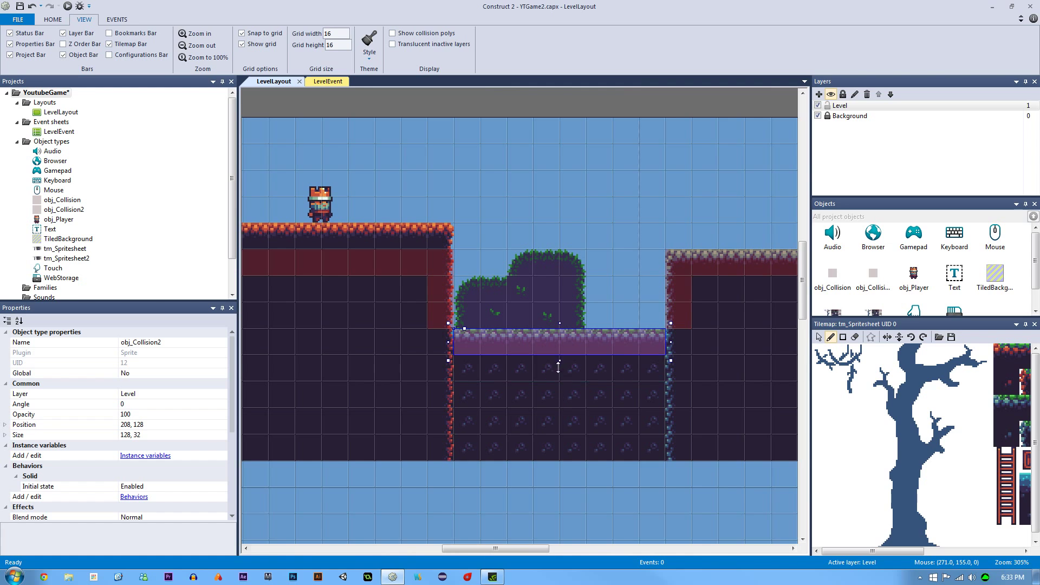
ctrl+scroll(527, 327, down, 1)
click(401, 151)
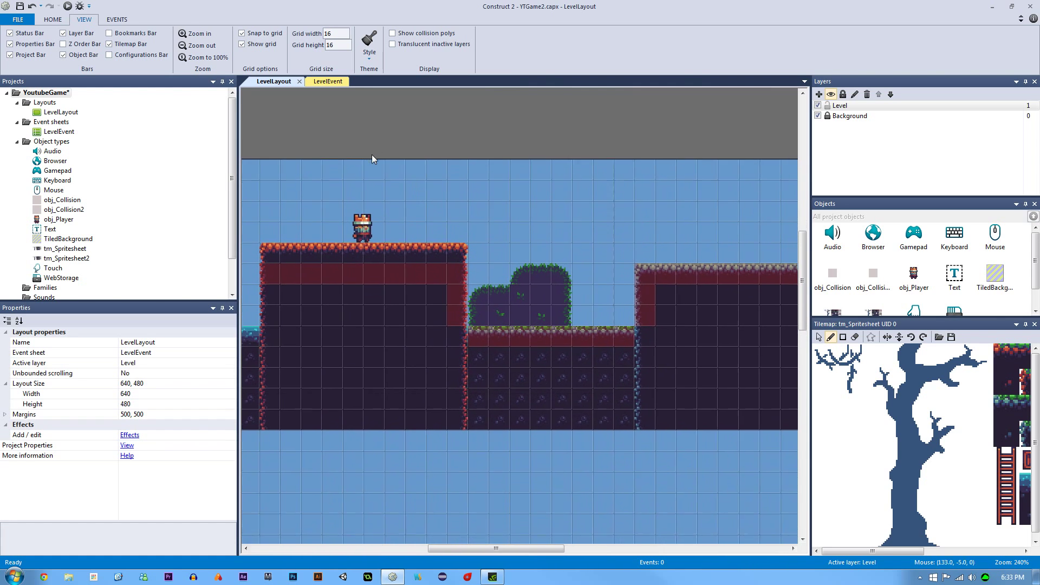
key(ctrl+s)
Preview the layout, test jumping between the red platform and grassy ground on the replaced collision blocks, and close the preview
click(67, 6)
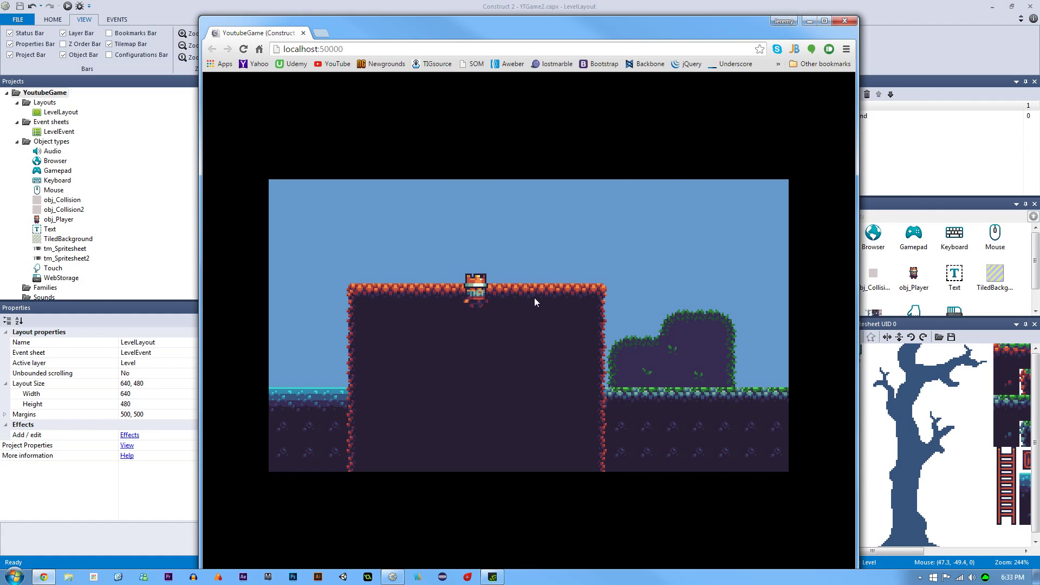
key(Right)
key(Up)
key(Left)
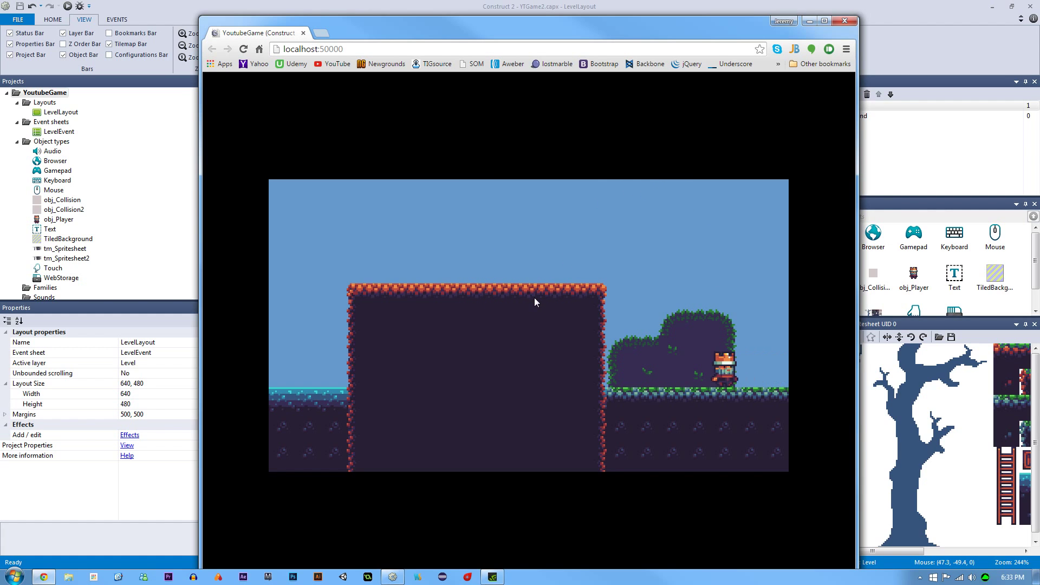
key(Up)
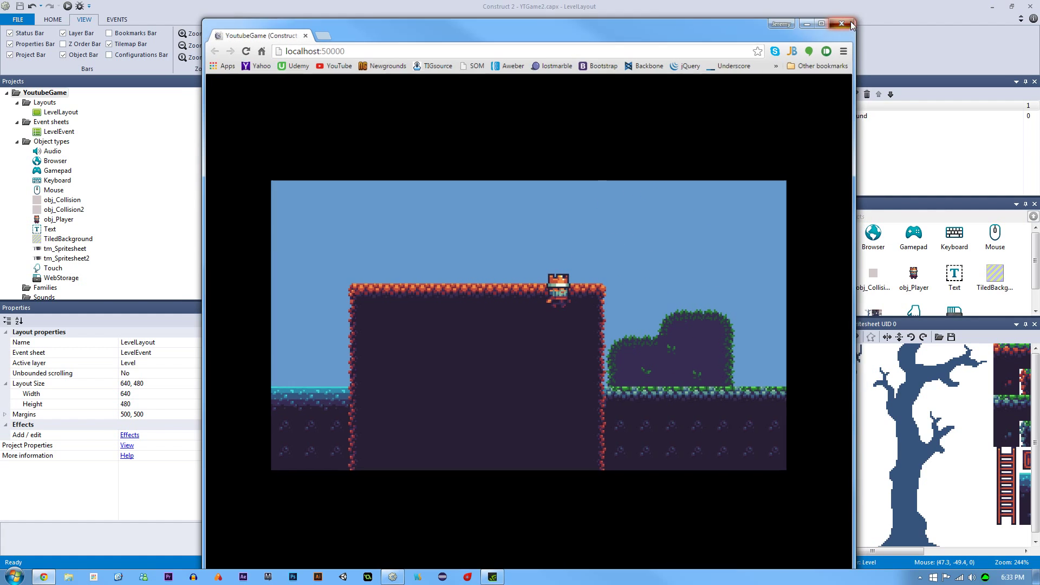
click(849, 21)
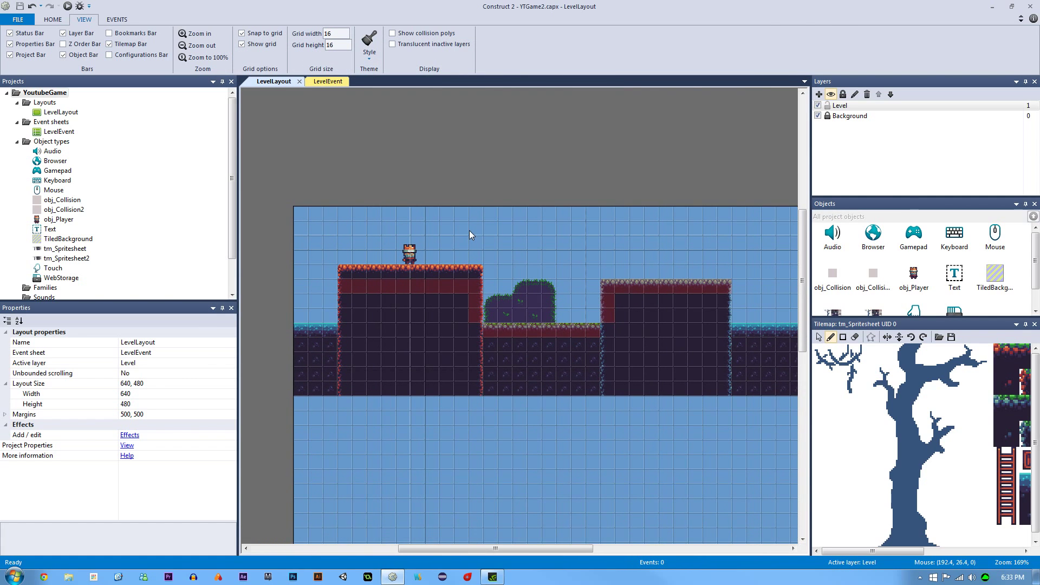
Examine the properties of the red platform's top collision block and look over the collision blocks across the layout
click(438, 284)
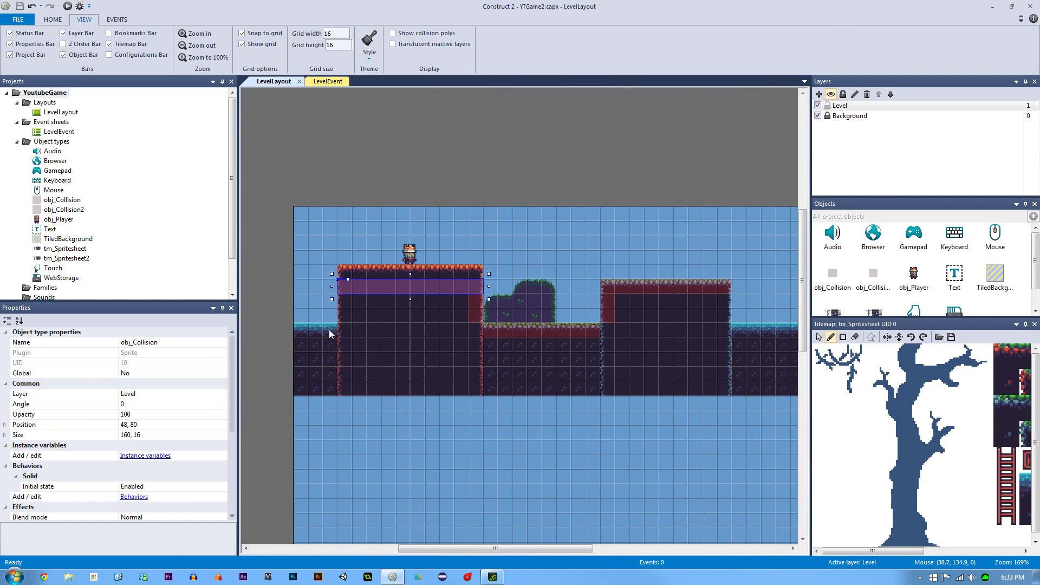
click(327, 82)
click(278, 80)
click(373, 155)
ctrl+scroll(472, 206, up, 3)
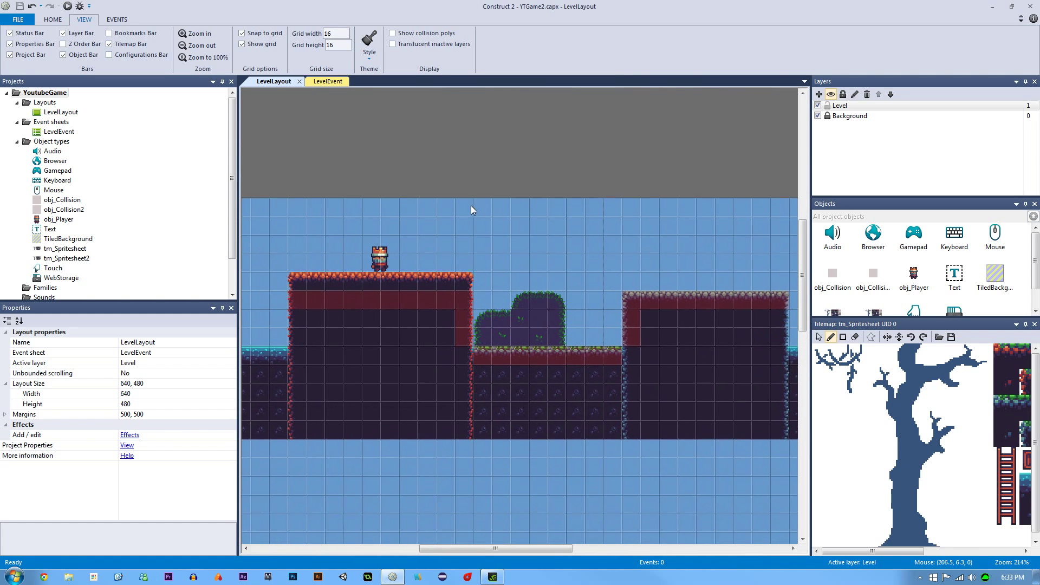
click(408, 297)
drag(234, 401, 234, 375)
click(342, 163)
ctrl+scroll(343, 164, down, 3)
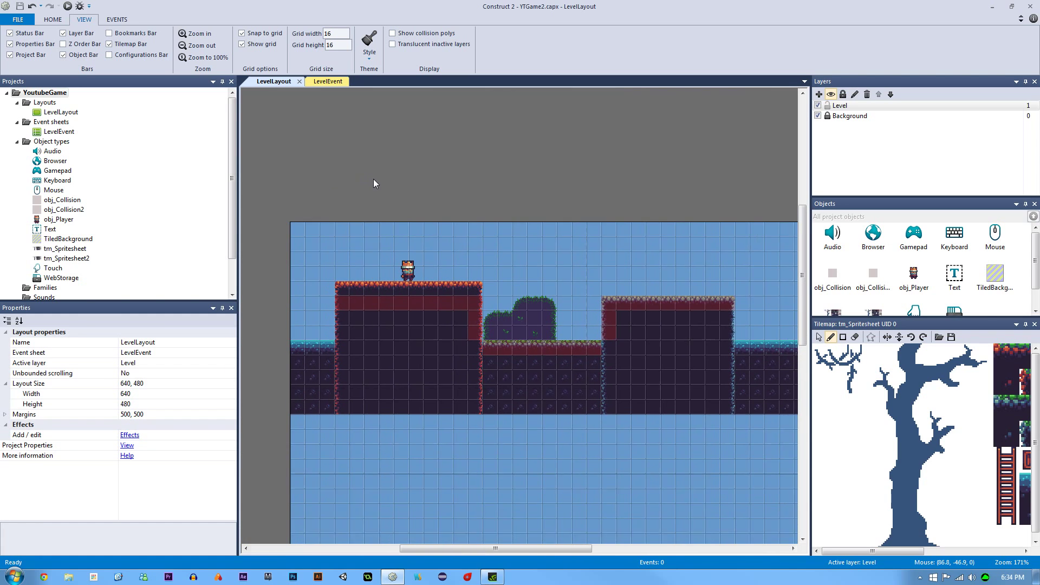
middle_drag(373, 184, 361, 181)
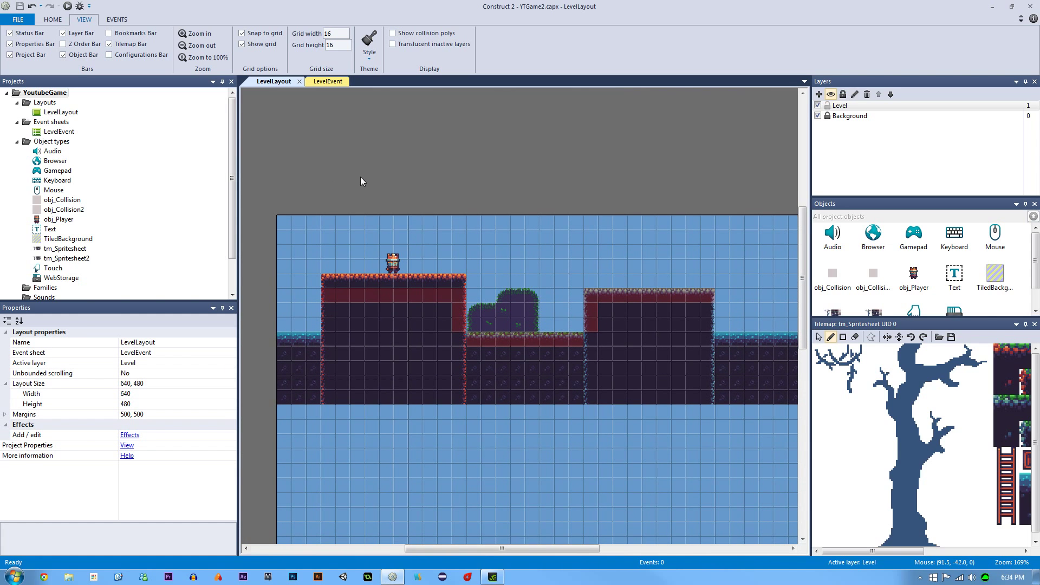
ctrl+scroll(353, 171, up, 2)
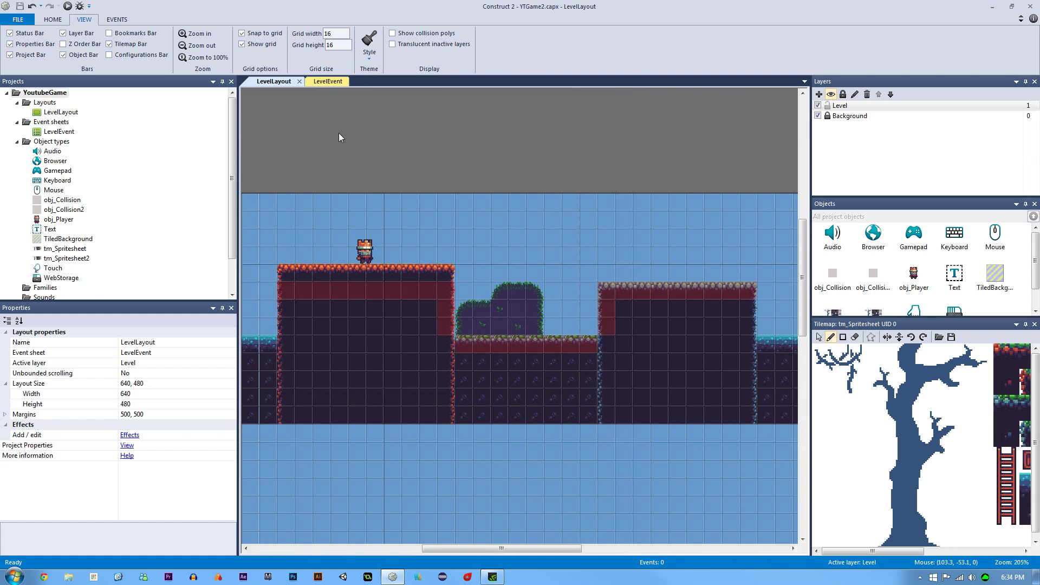
Add a new event sheet to the project and name it PlayerEvent
click(325, 82)
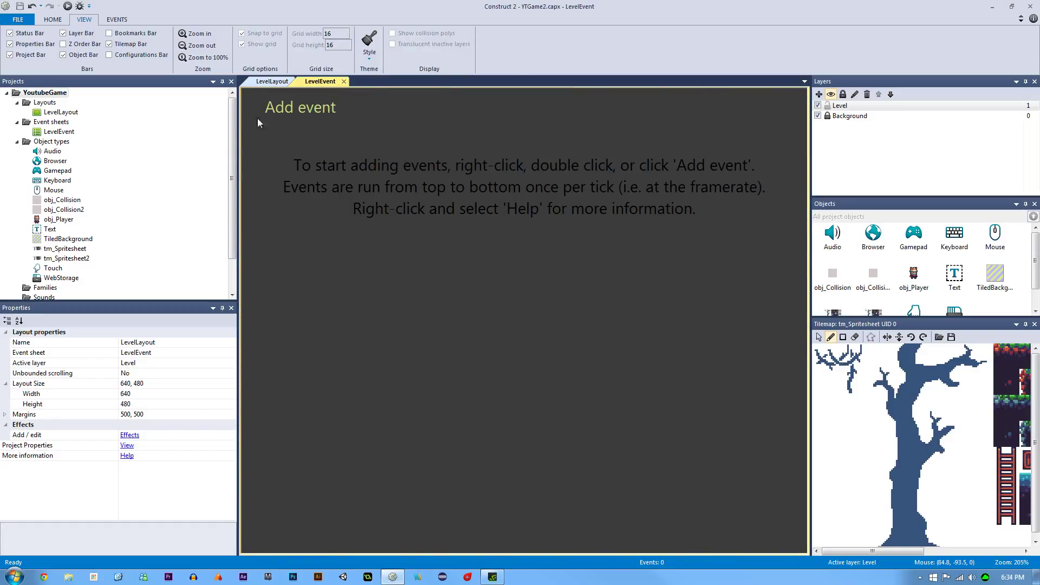
right_click(64, 124)
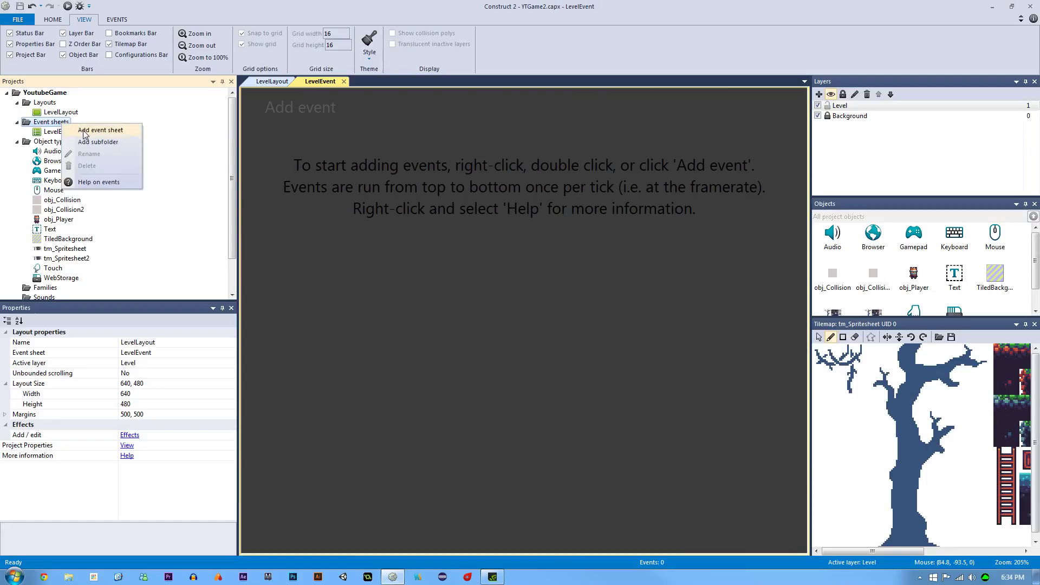
click(97, 130)
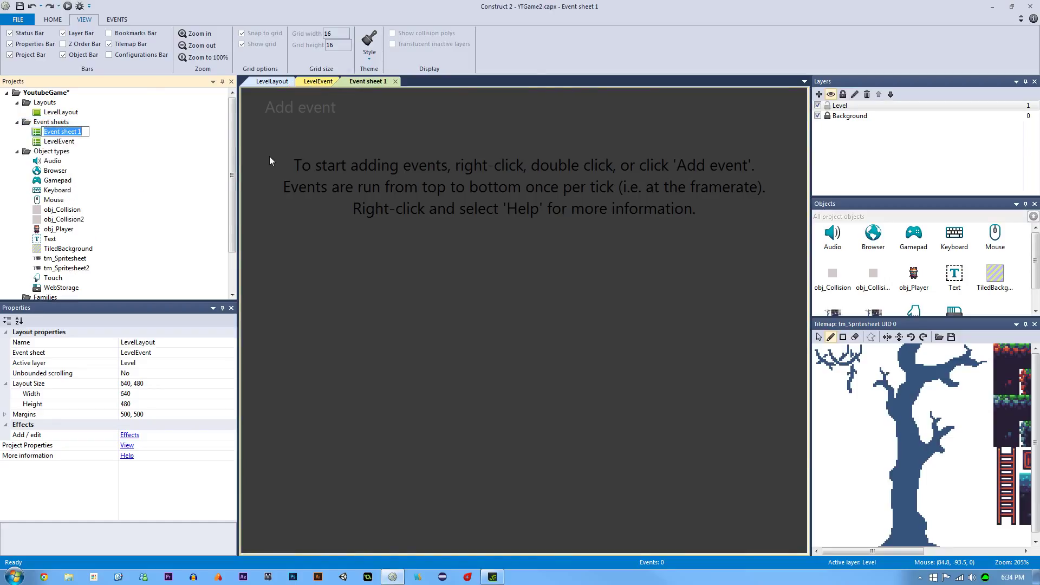
text(PlayerEvent)
key(Return)
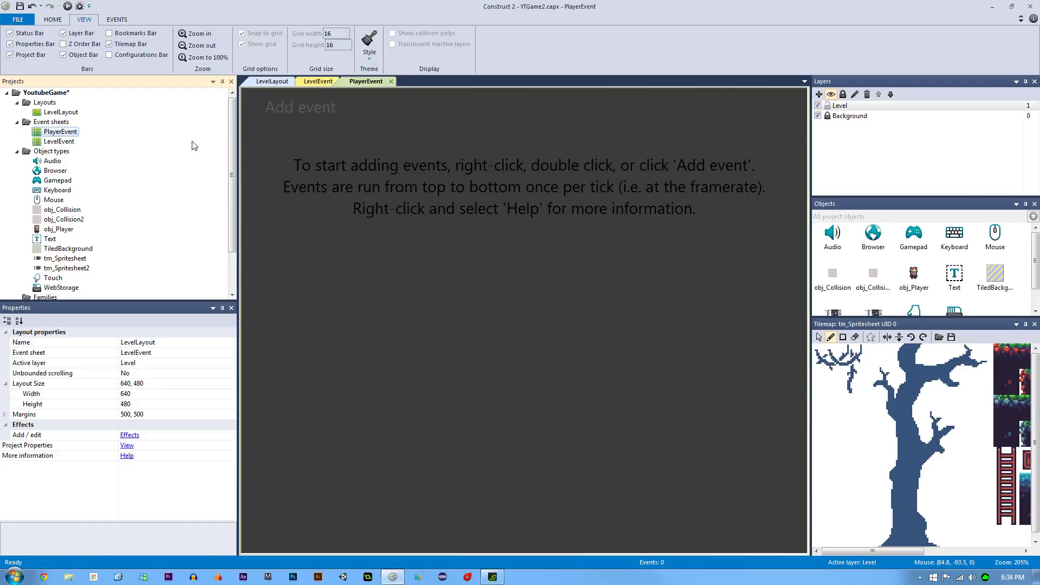
Include the PlayerEvent sheet in the LevelEvent sheet
click(316, 82)
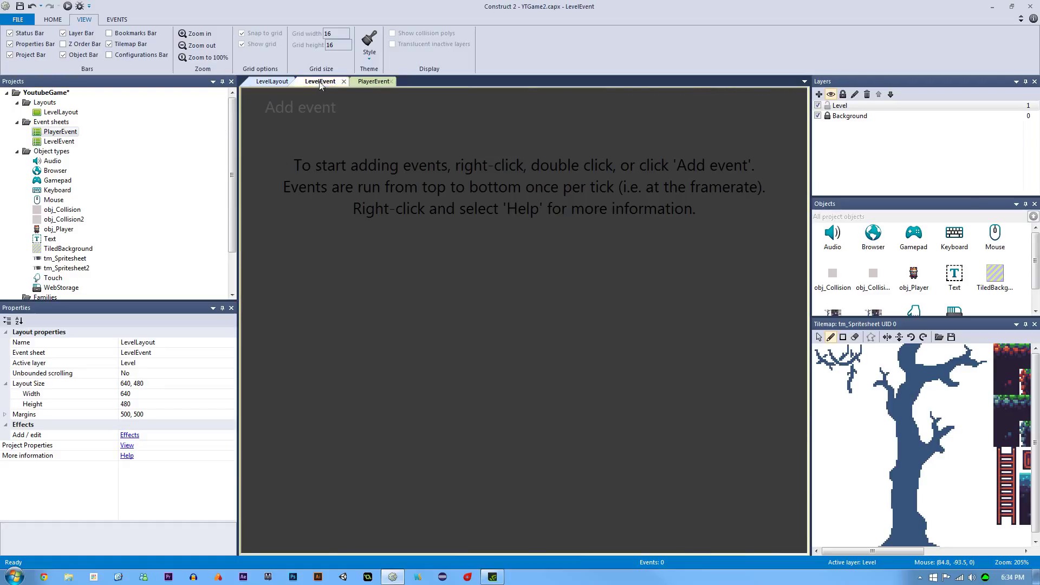
right_click(350, 148)
click(393, 198)
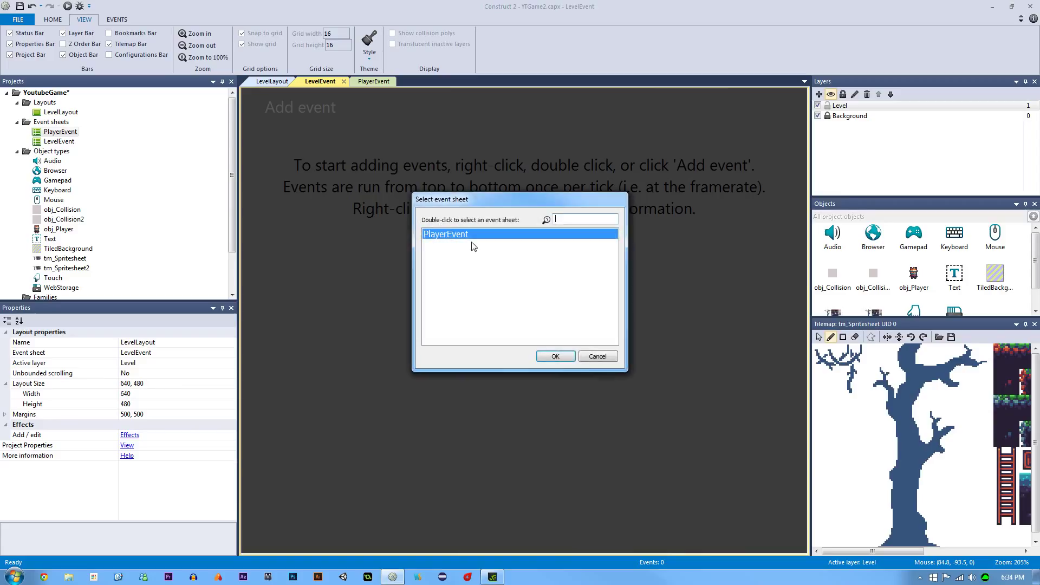
click(556, 355)
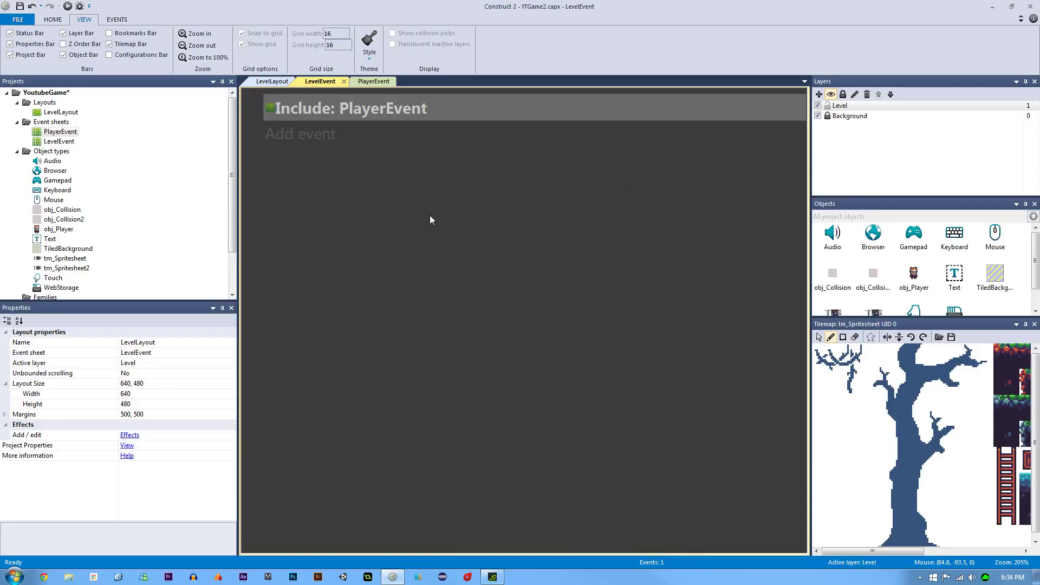
click(275, 88)
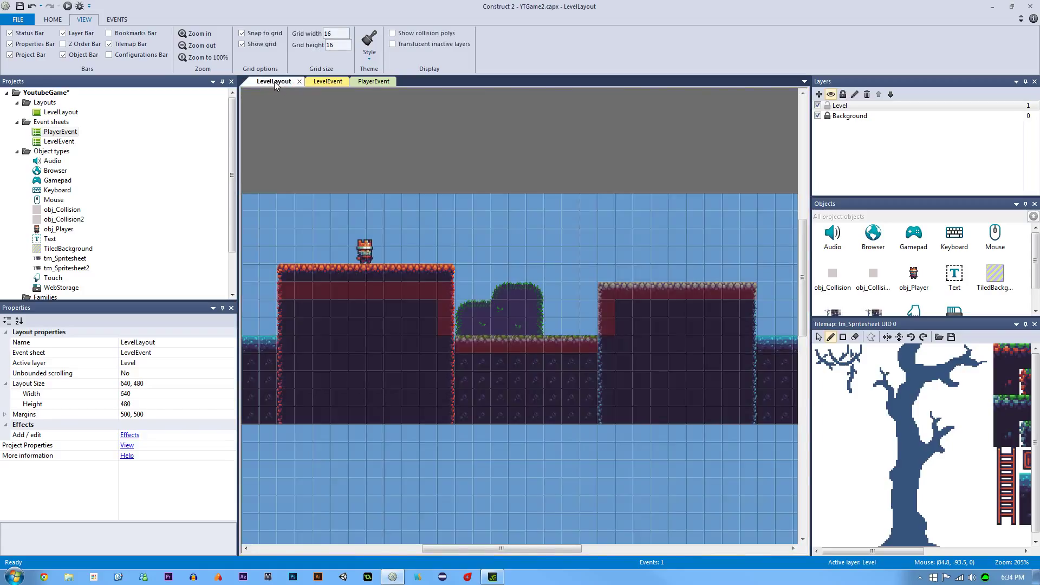
click(317, 84)
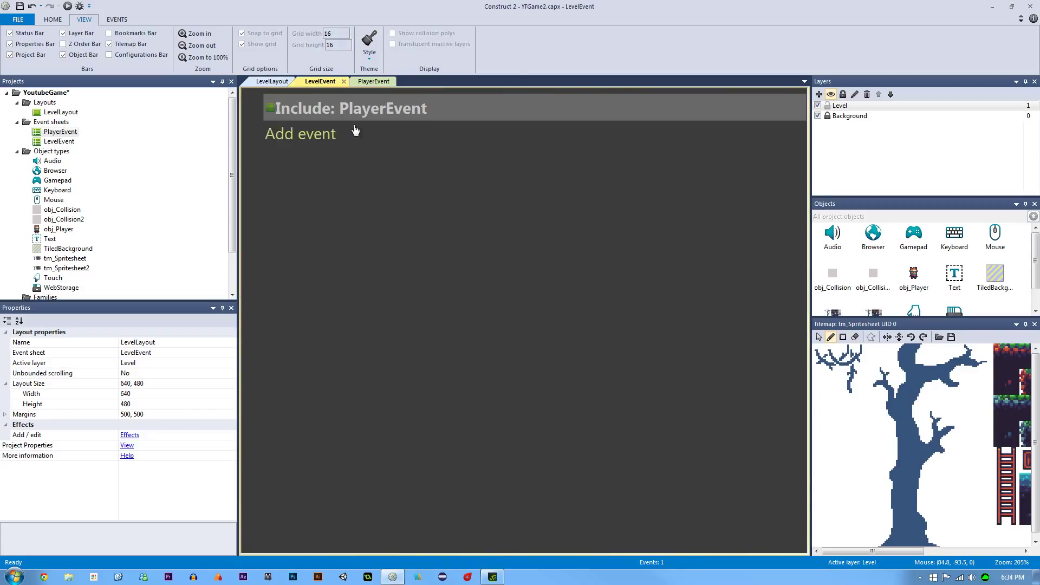
click(380, 112)
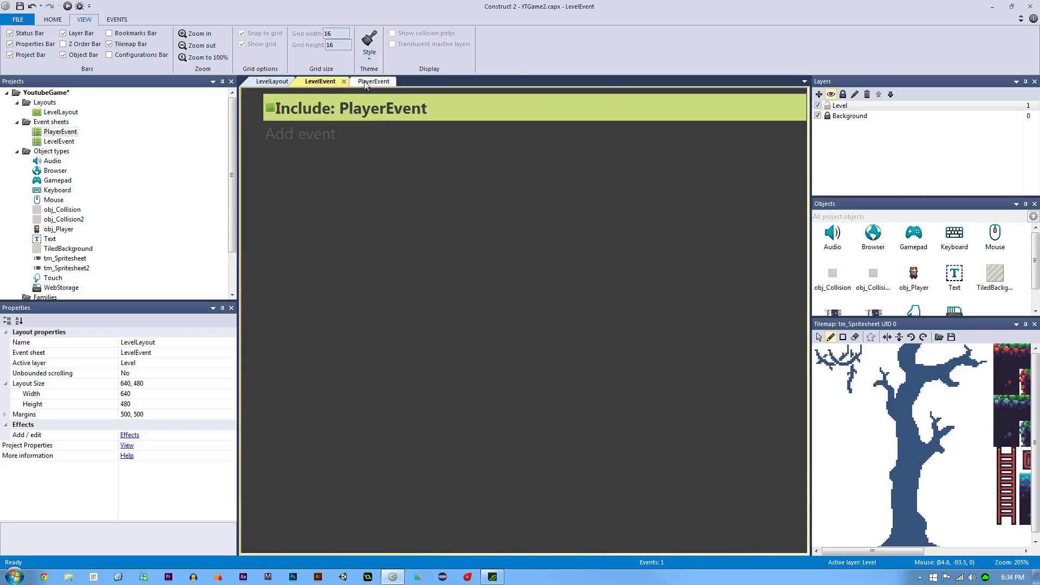
click(368, 86)
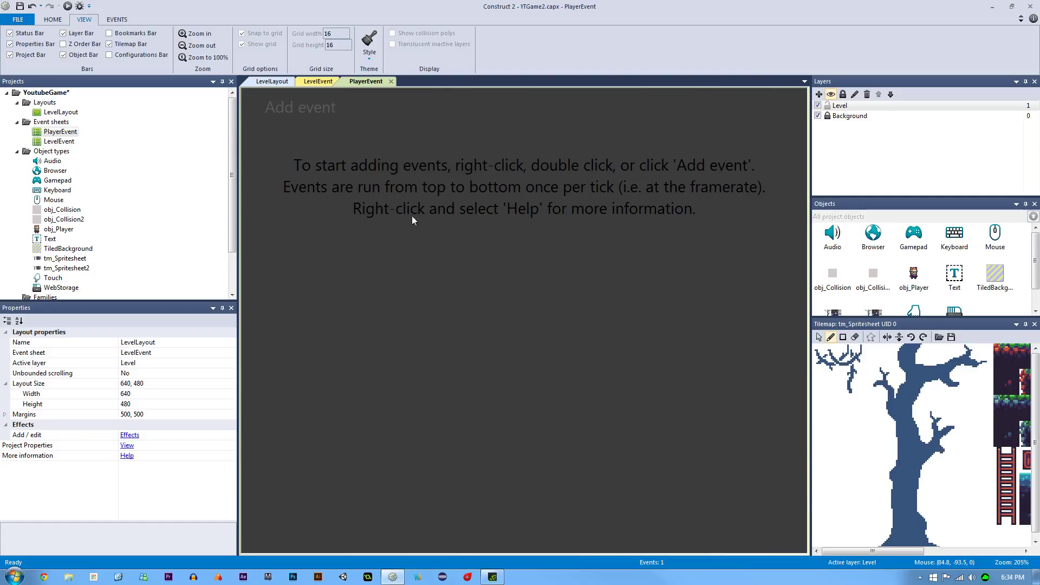
double_click(415, 196)
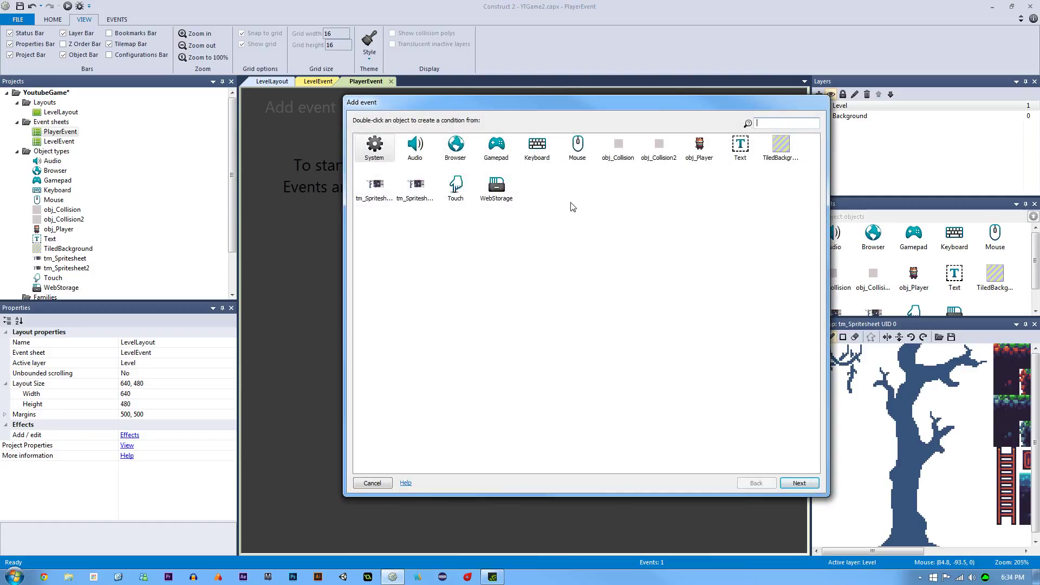
click(454, 148)
key(Right)
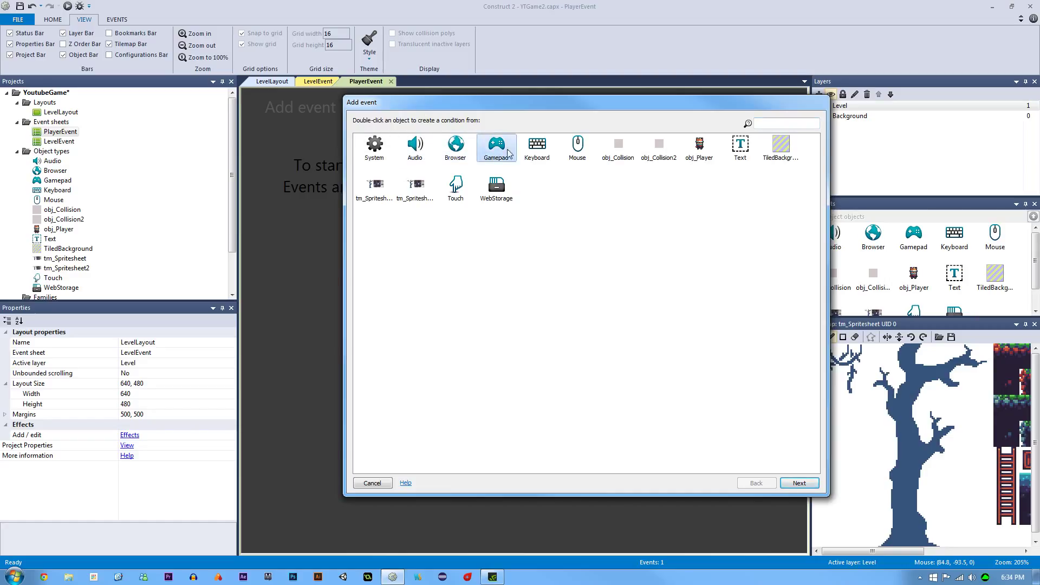
key(Right)
key(Right)
key(Left)
key(Left)
key(Left)
key(Left)
key(Left)
key(Right)
key(Right)
key(Right)
click(379, 483)
Search the insertable object plugins for the keyboard from the LevelLayout, and close the search without inserting anything
click(272, 81)
double_click(448, 150)
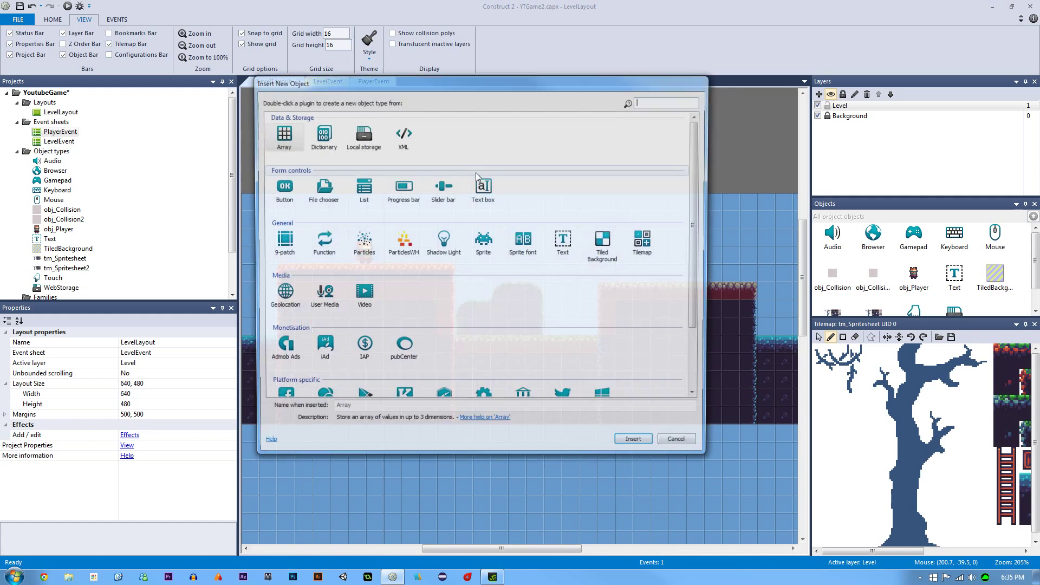
text(ke)
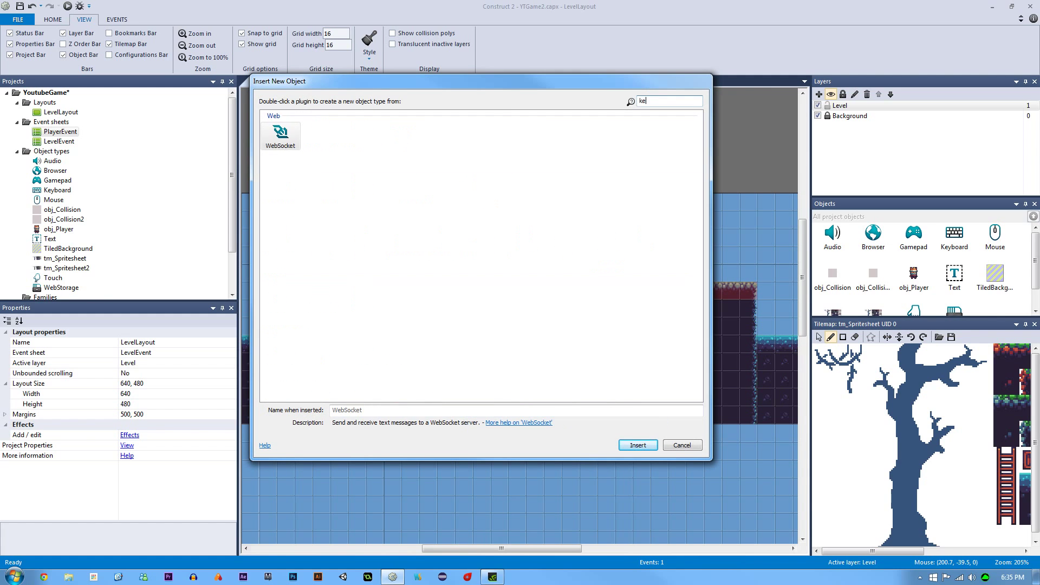
text(ybaor)
key(BackSpace)
key(BackSpace)
key(BackSpace)
key(BackSpace)
key(BackSpace)
key(BackSpace)
key(BackSpace)
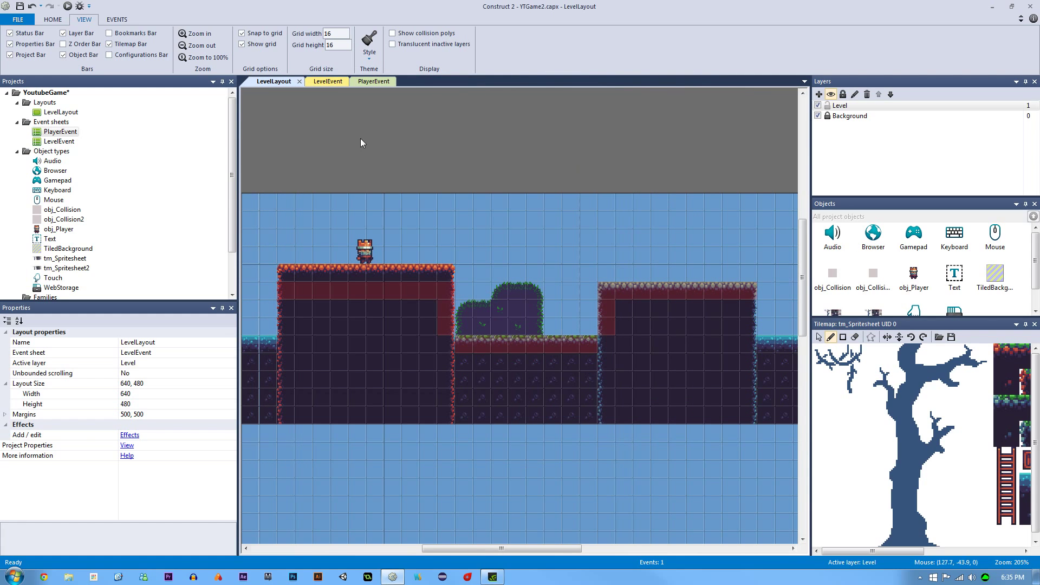
Examine obj_Player's Platform conditions, such as Compare speed, Is by wall, Is moving and Is on floor, without adding an event to PlayerEvent
click(327, 81)
click(372, 83)
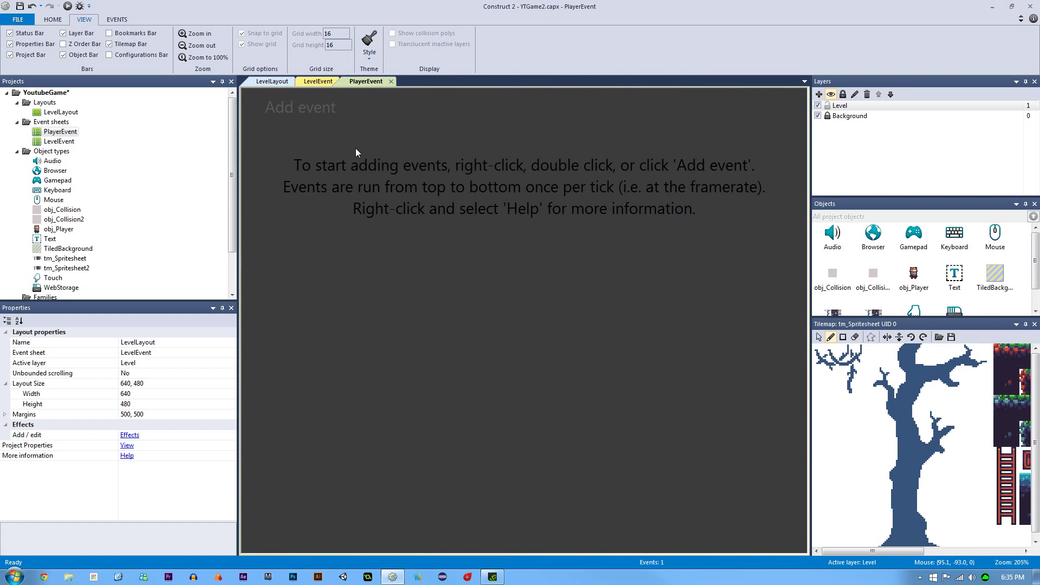
double_click(439, 173)
double_click(699, 149)
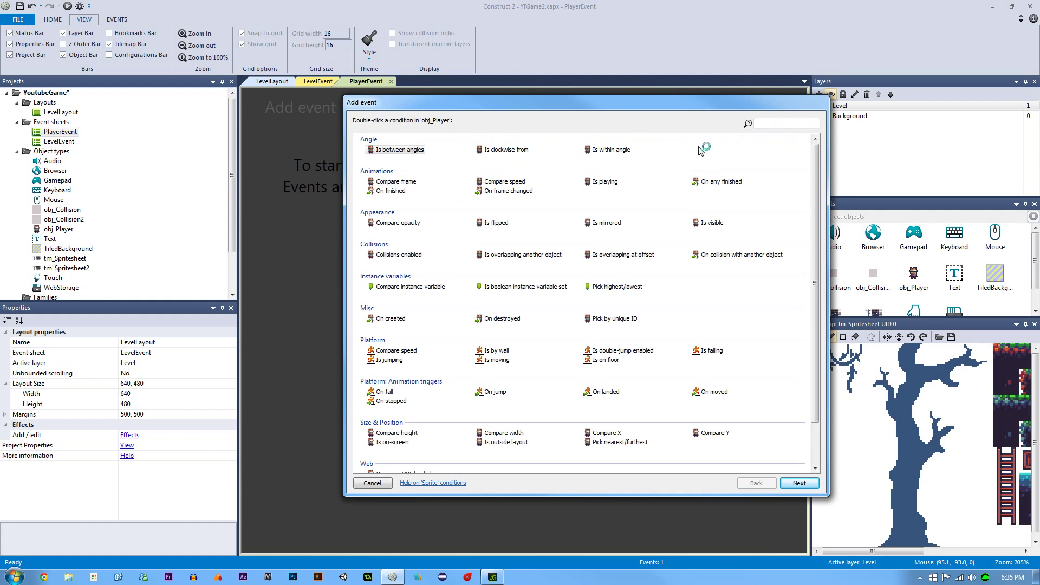
drag(492, 102, 419, 93)
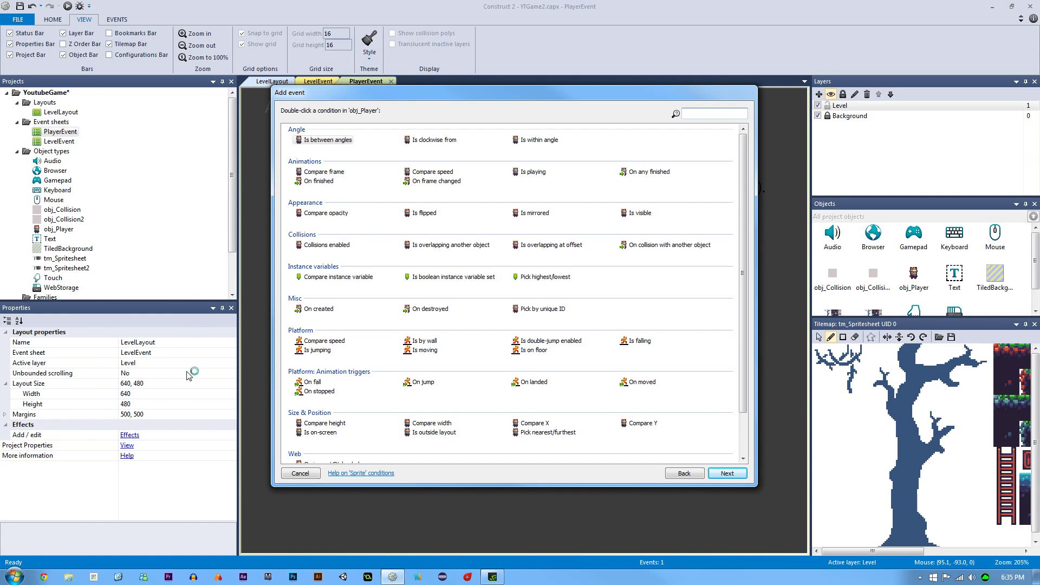
click(310, 341)
drag(740, 290, 740, 325)
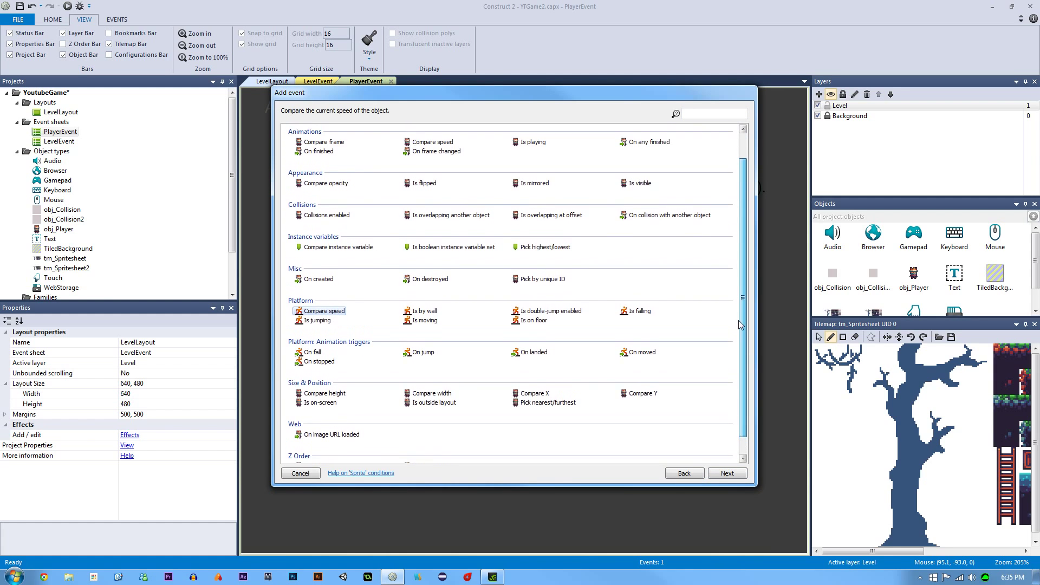
click(357, 304)
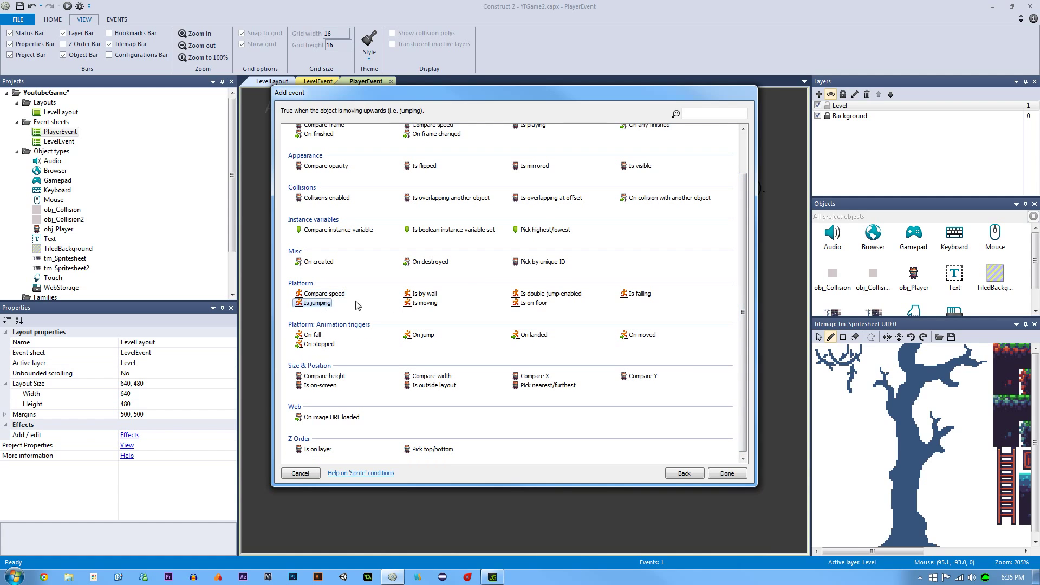
click(424, 295)
click(419, 307)
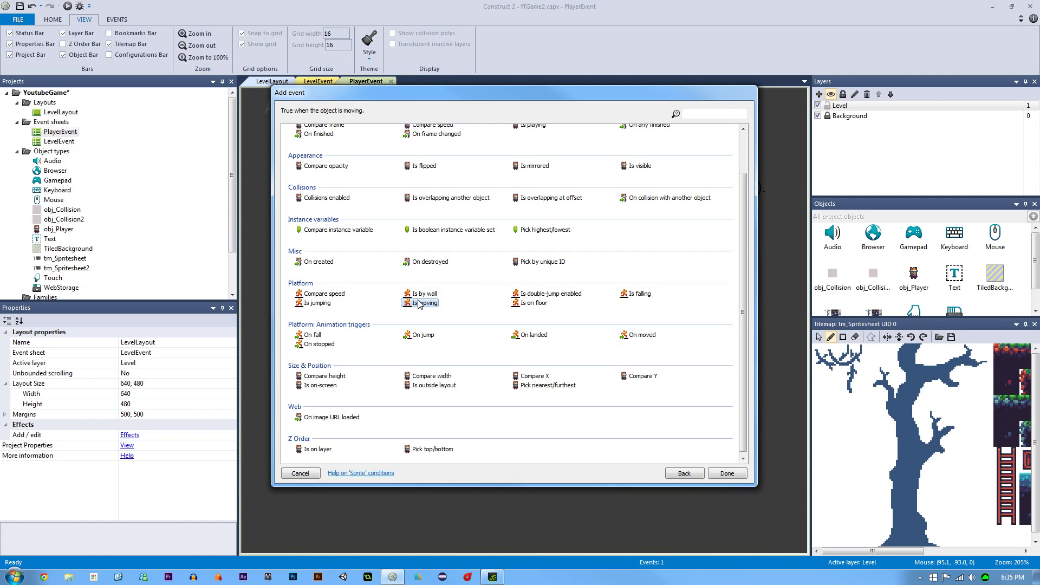
click(420, 294)
click(332, 295)
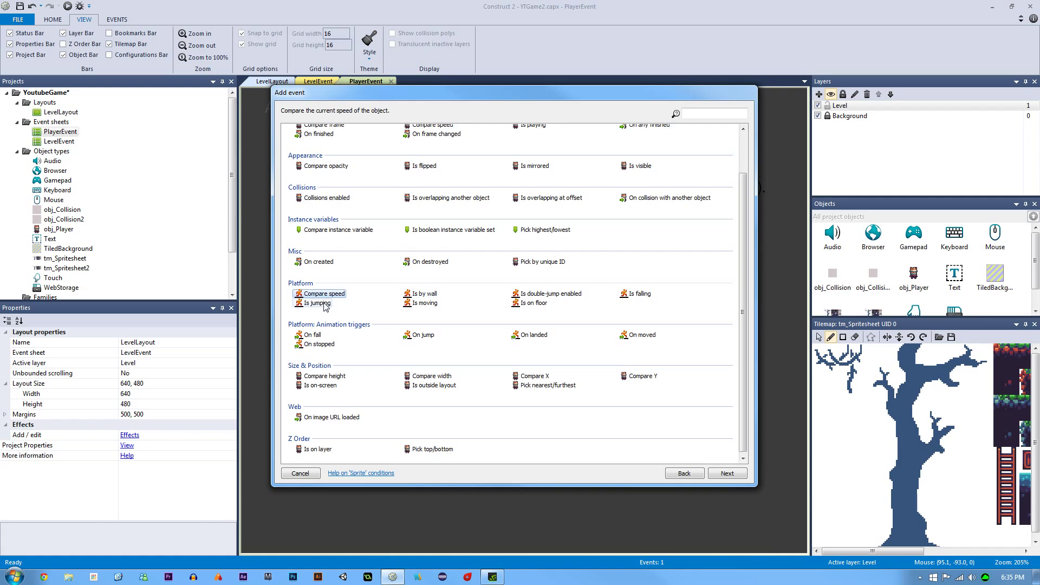
click(325, 304)
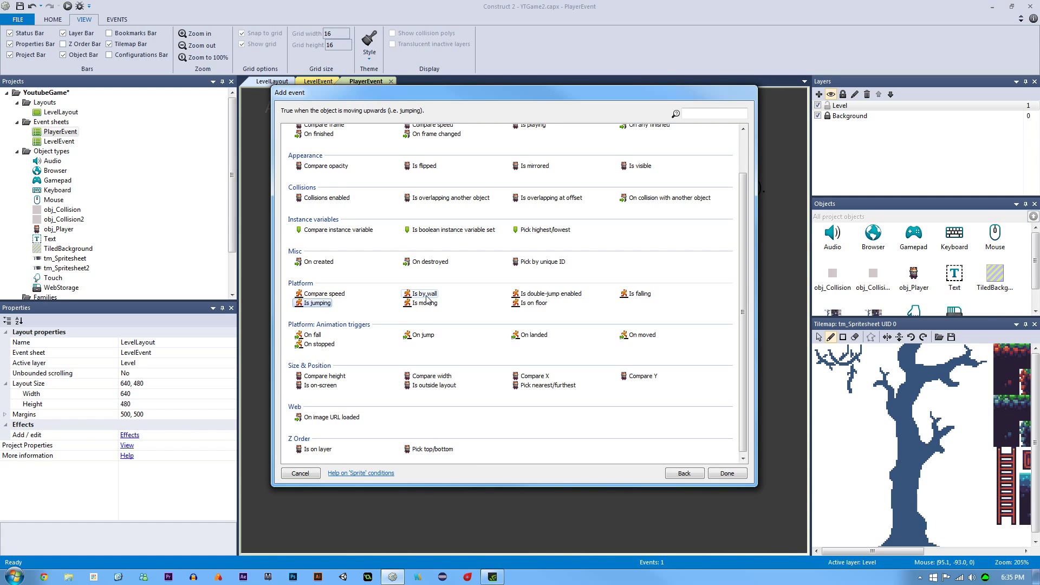
click(428, 295)
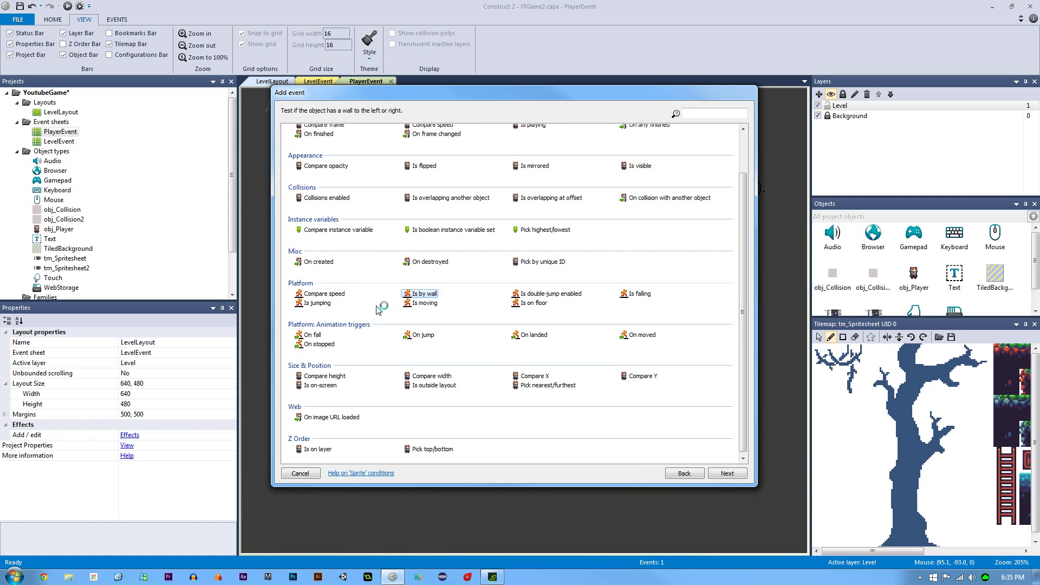
click(425, 303)
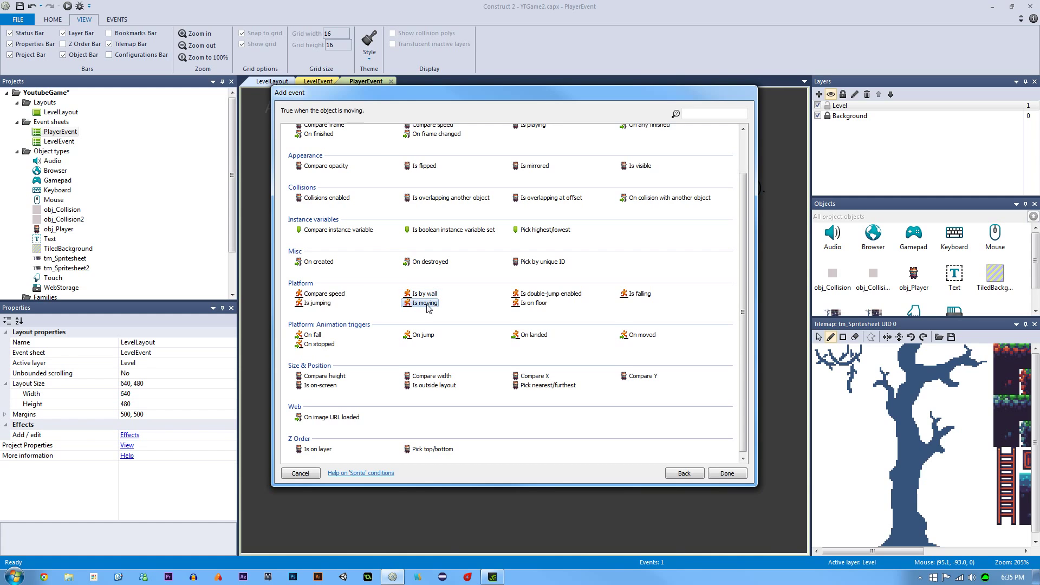
click(533, 305)
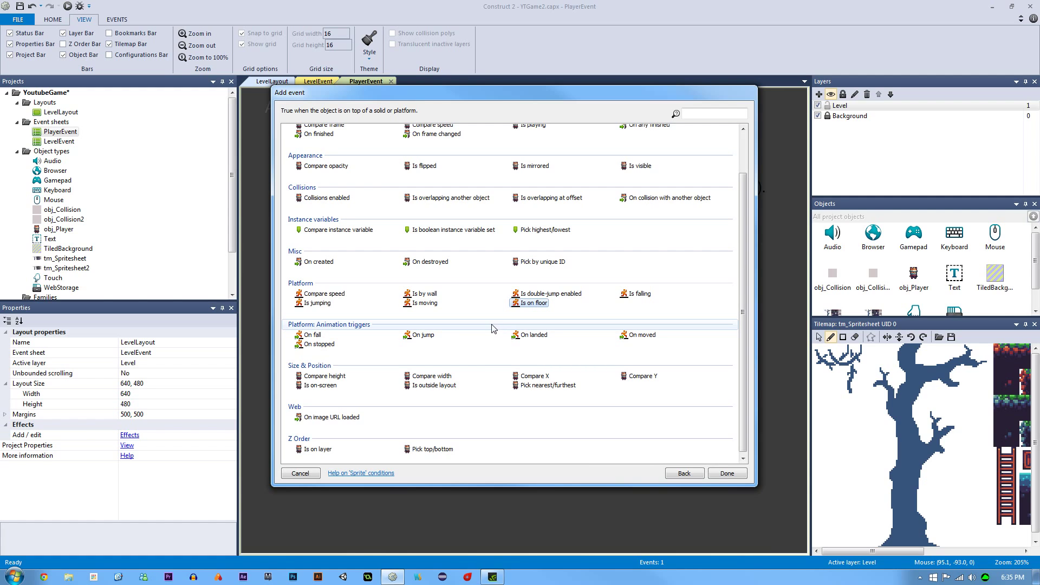
scroll(503, 322, up, 1)
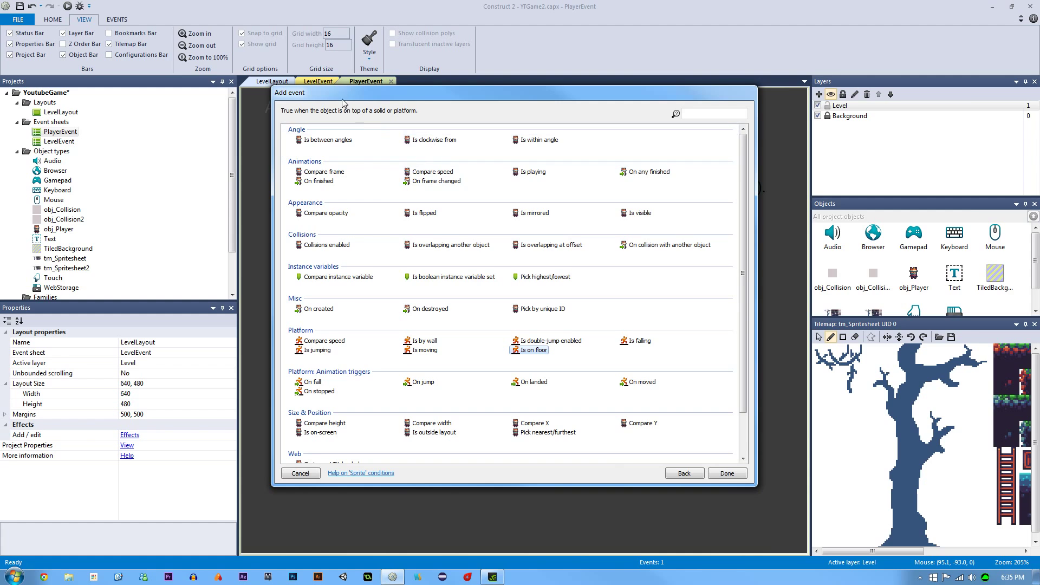
drag(338, 97, 383, 124)
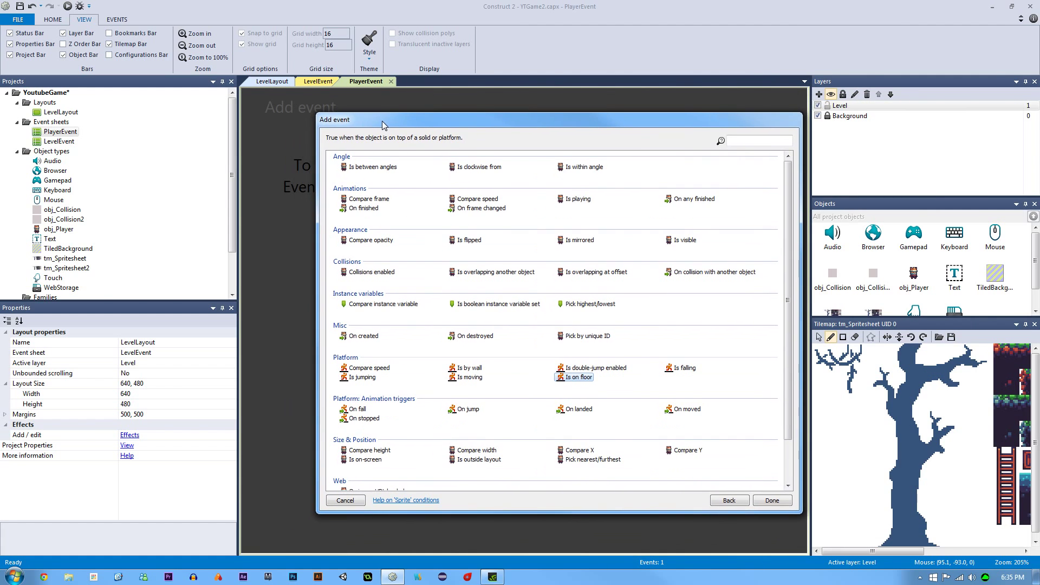
key(Escape)
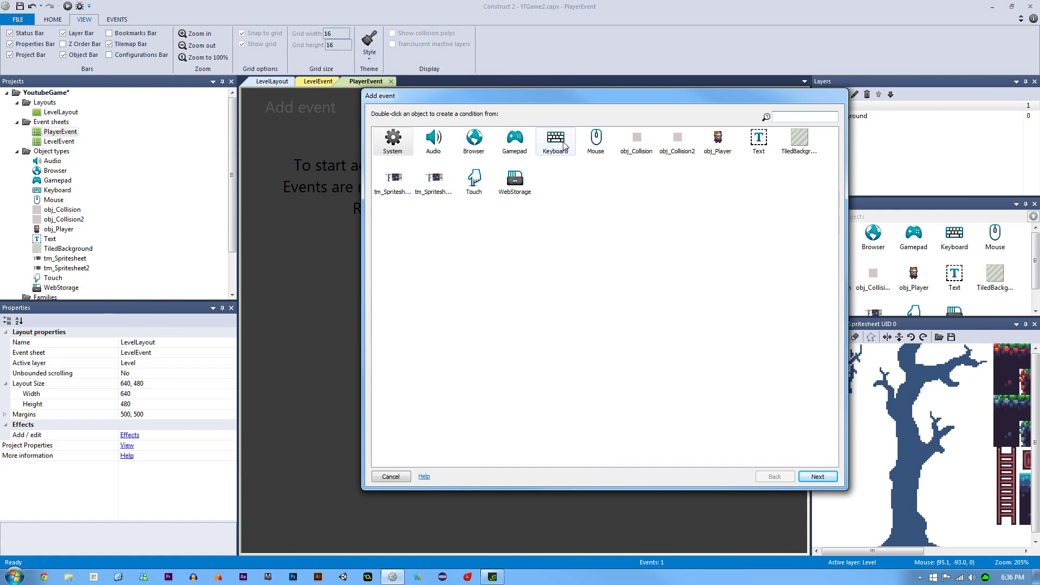
click(390, 477)
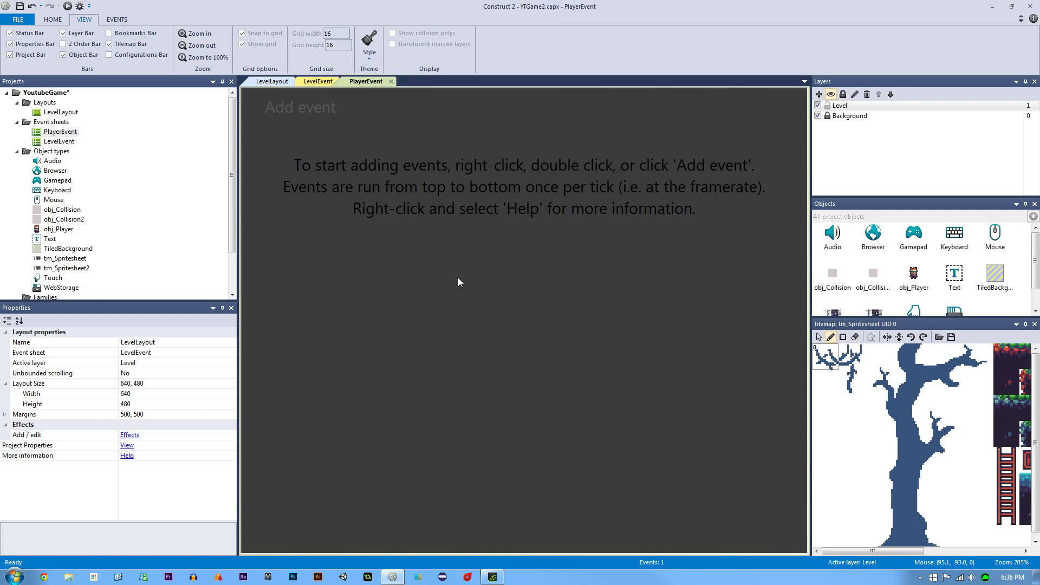
click(276, 81)
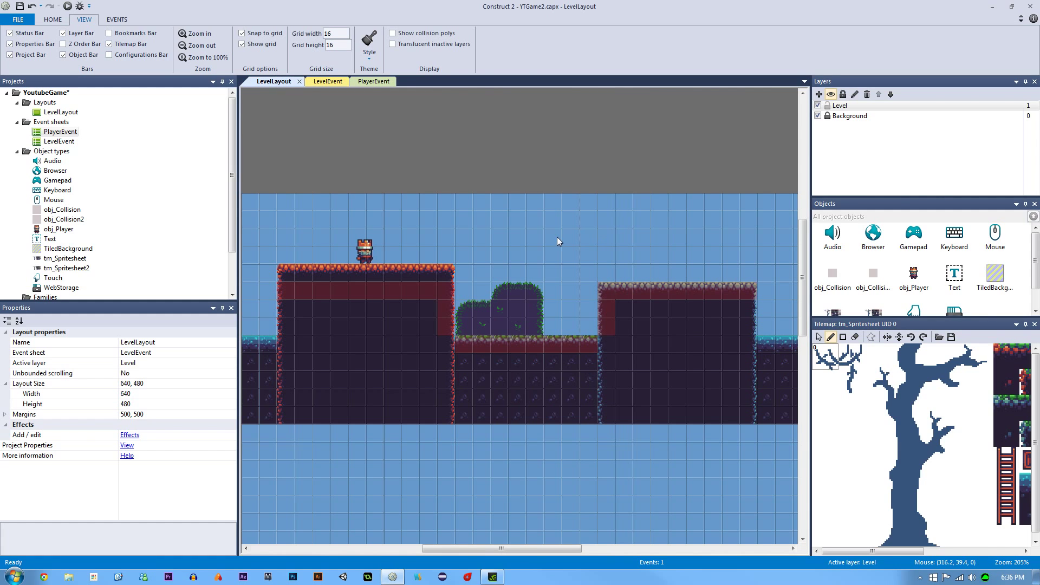
click(368, 259)
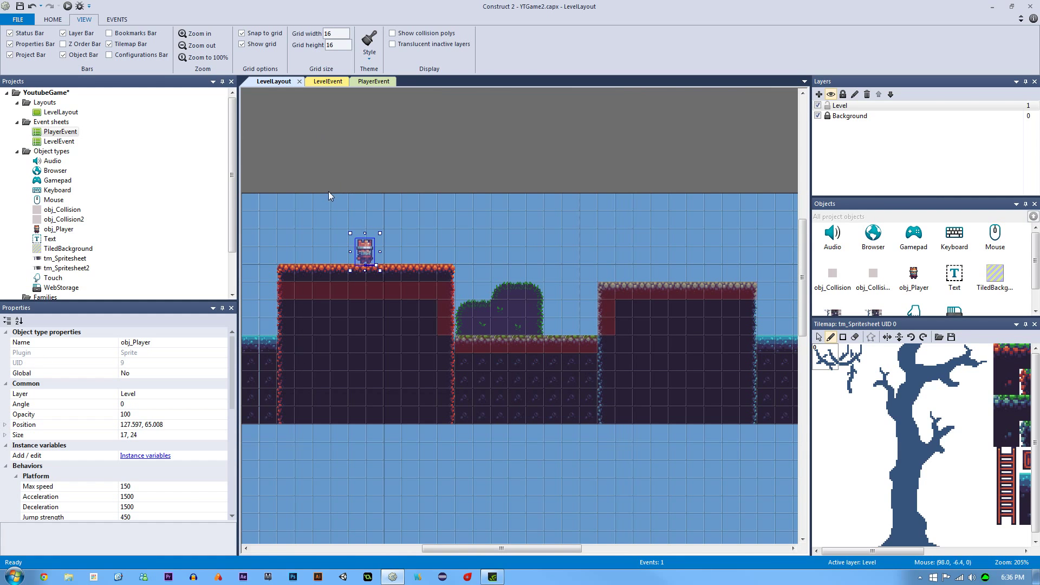
click(397, 155)
click(356, 83)
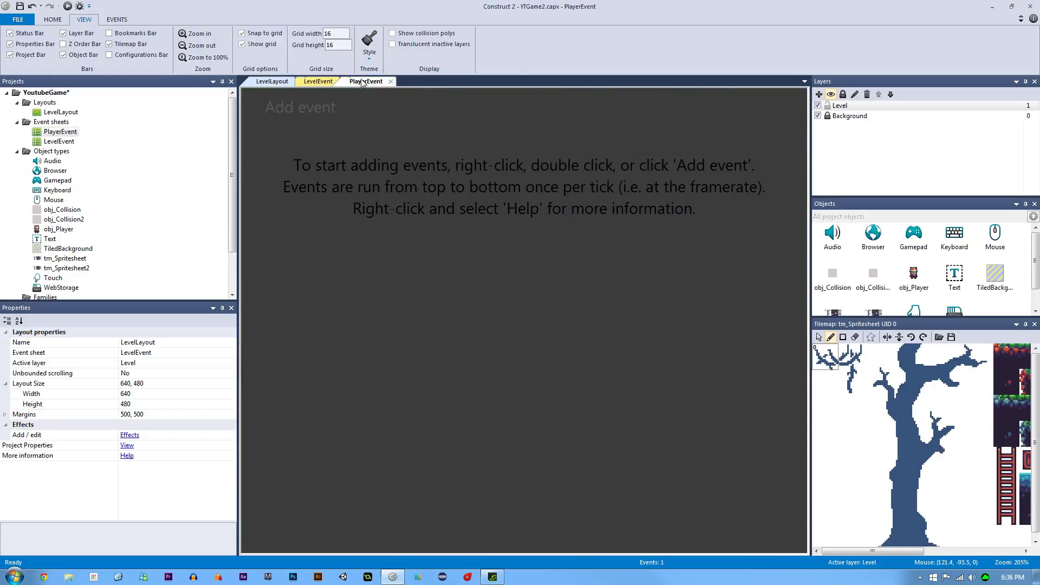
click(271, 84)
click(355, 84)
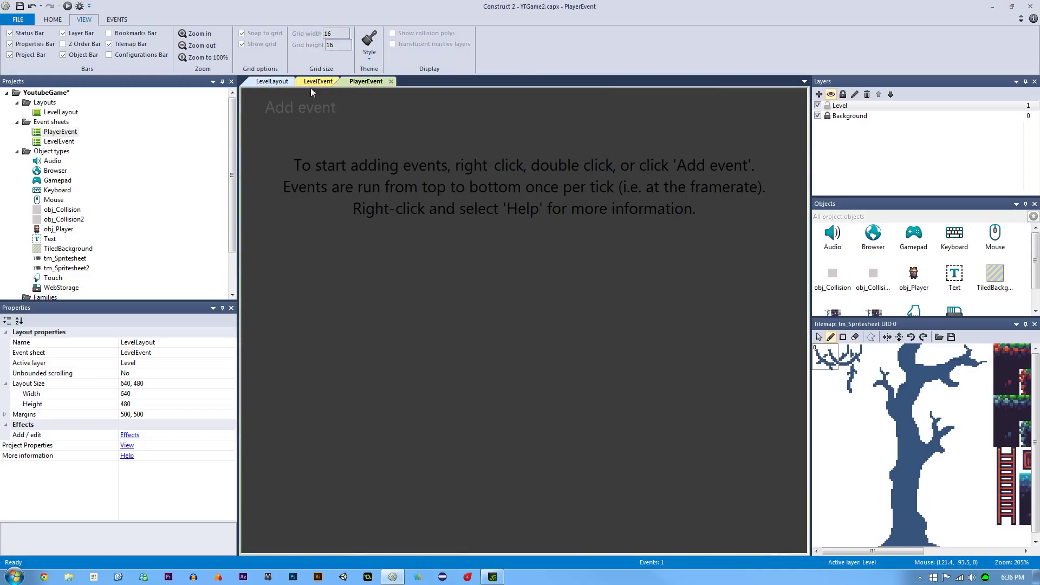
Set the Default controls of obj_Player's Platform behavior to No
click(913, 277)
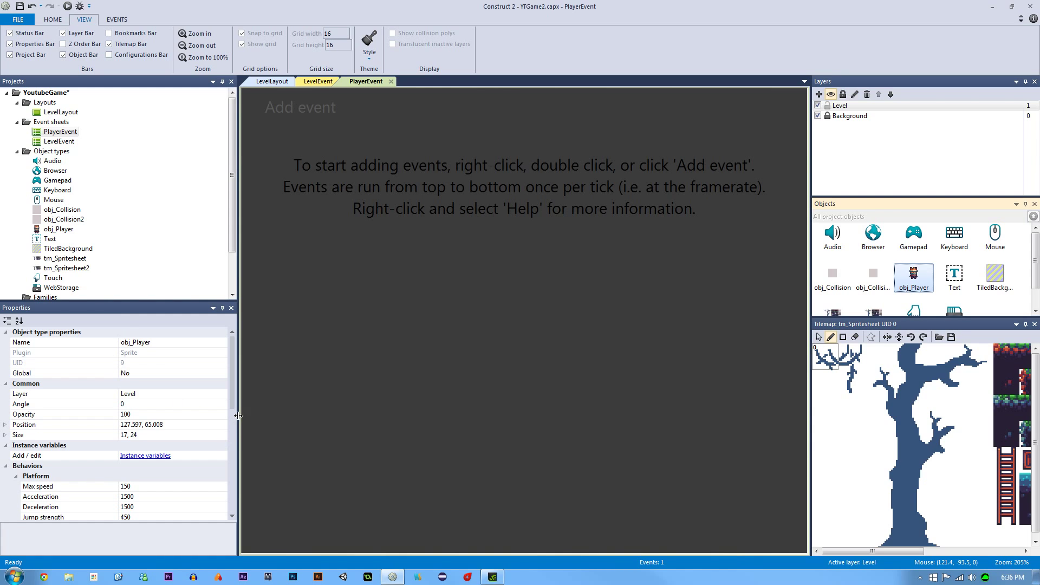
click(226, 402)
drag(233, 404, 235, 461)
click(91, 436)
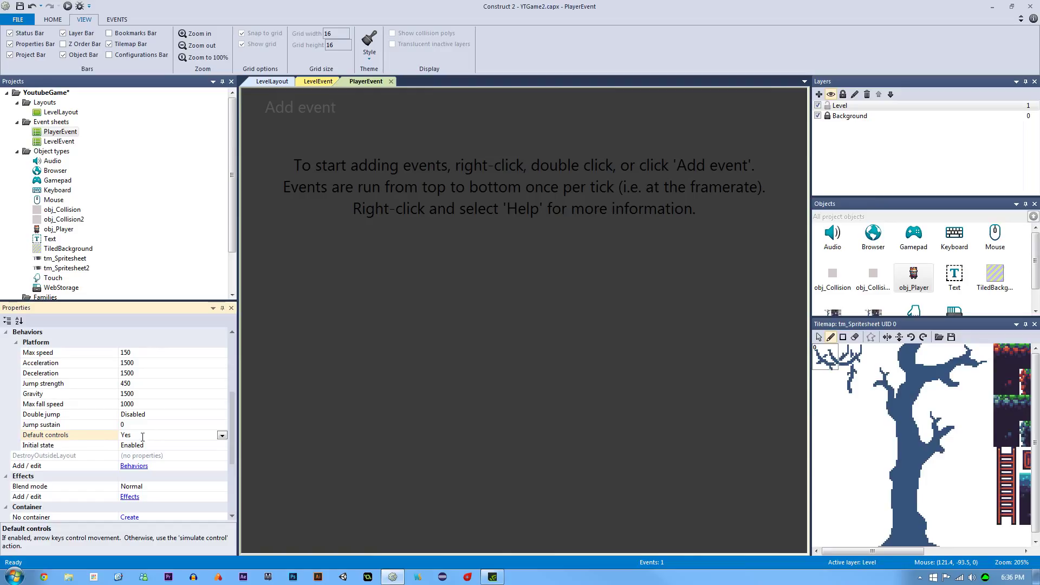
click(222, 436)
click(205, 455)
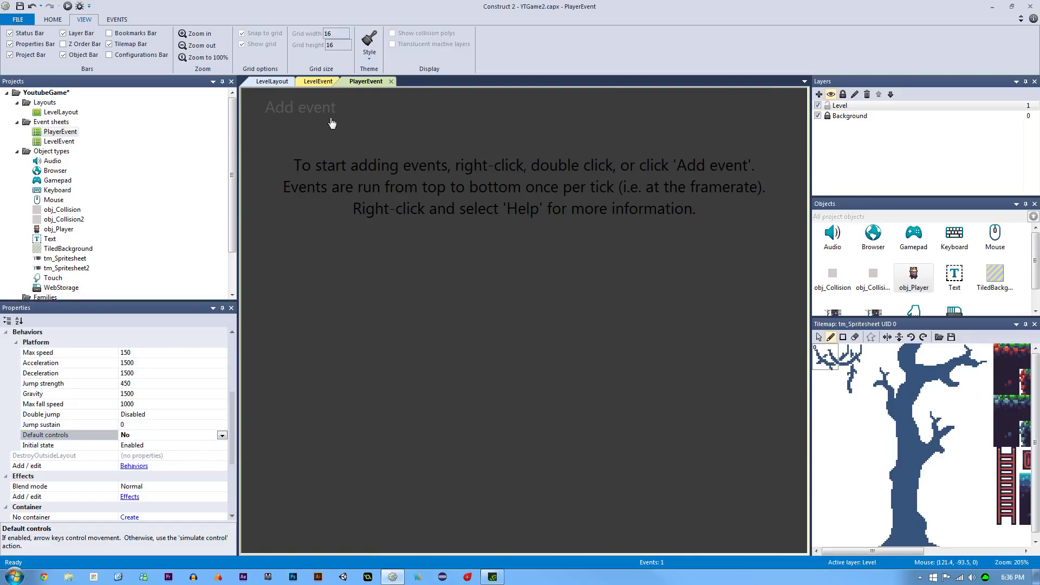
Add a Keyboard event to the PlayerEvent sheet with the condition Key is down for the Right arrow
double_click(398, 164)
double_click(566, 139)
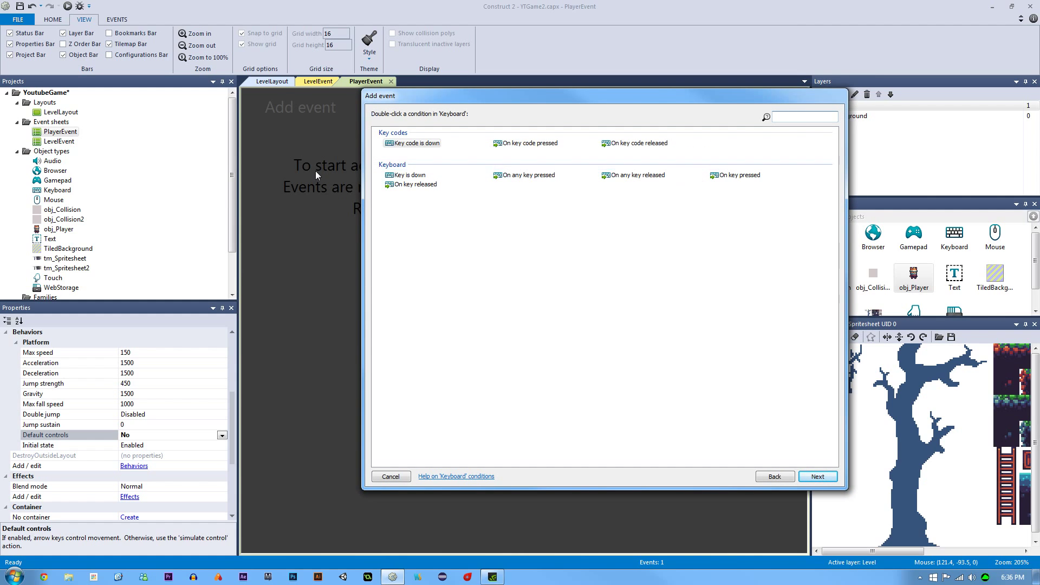
double_click(410, 175)
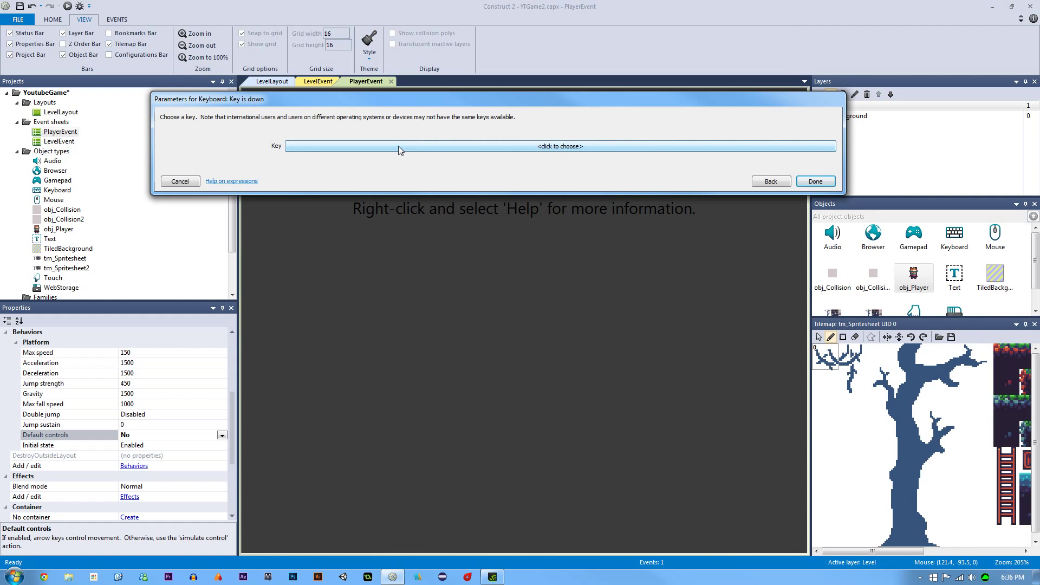
click(366, 148)
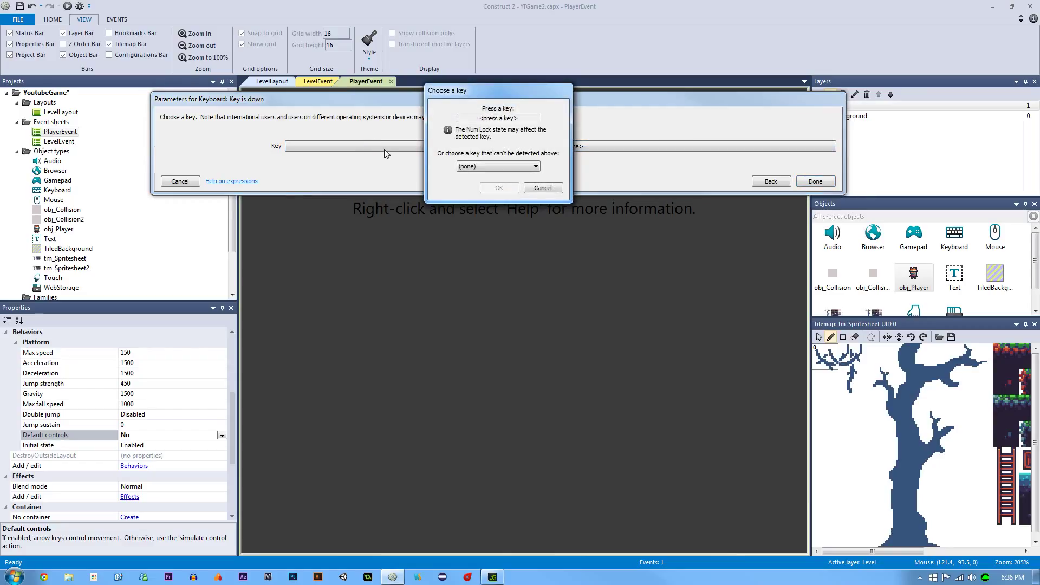
key(Right)
click(496, 188)
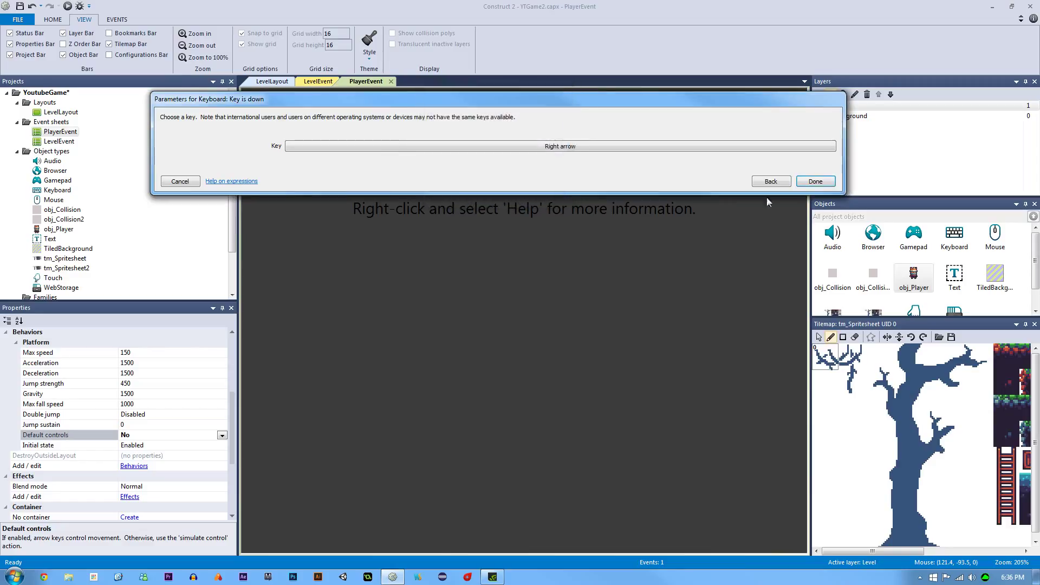
click(815, 182)
click(595, 249)
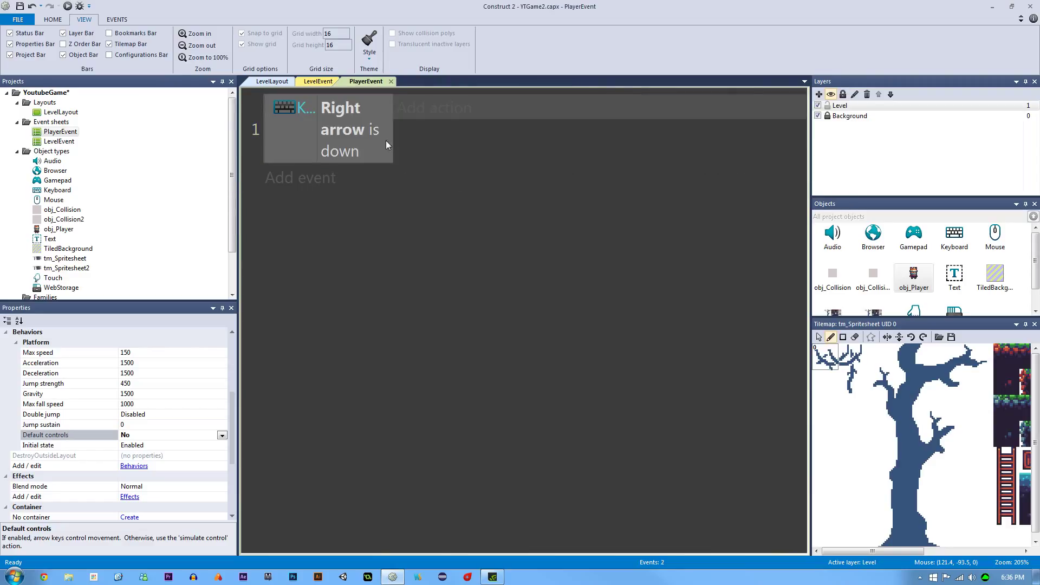
Add obj_Player's Platform action Simulate control, set to Right, to the Right arrow event
click(420, 113)
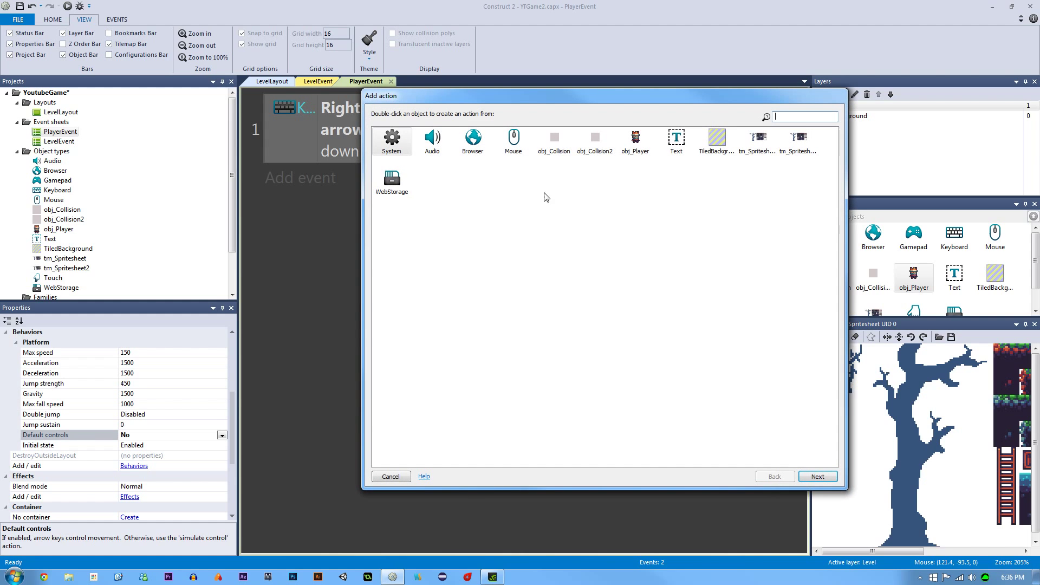
double_click(639, 145)
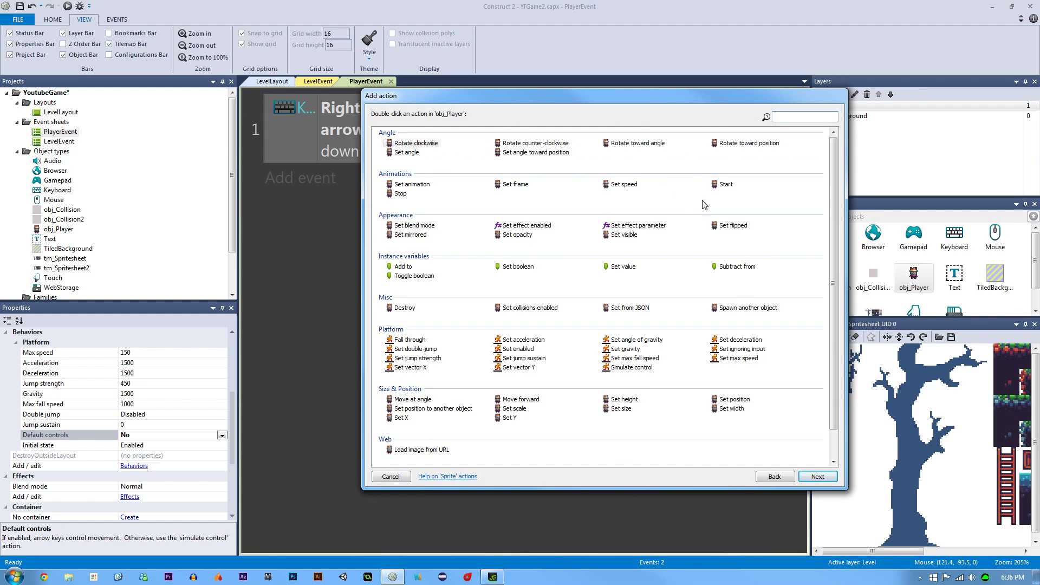
click(642, 370)
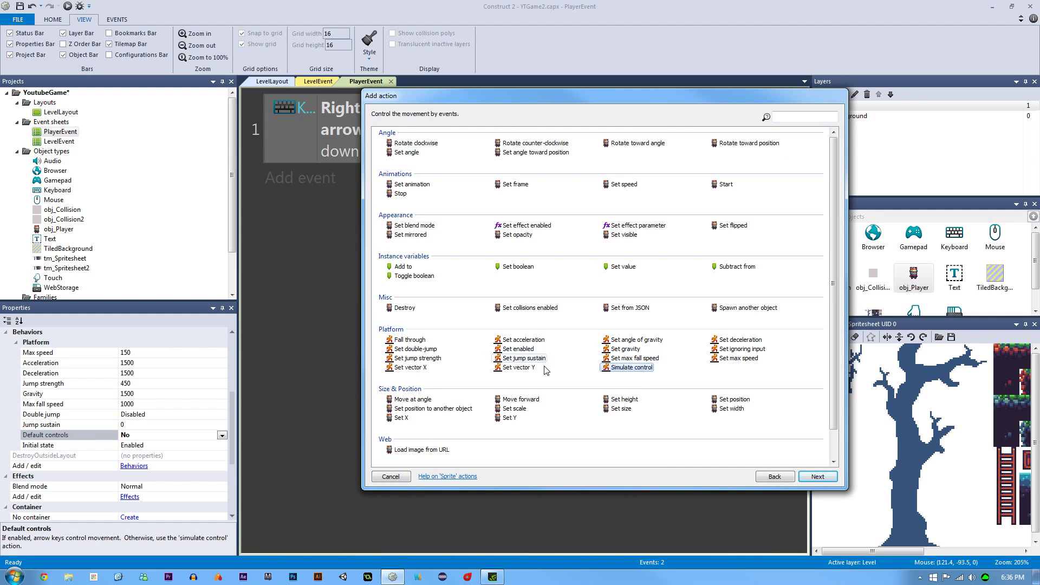
drag(520, 96, 414, 83)
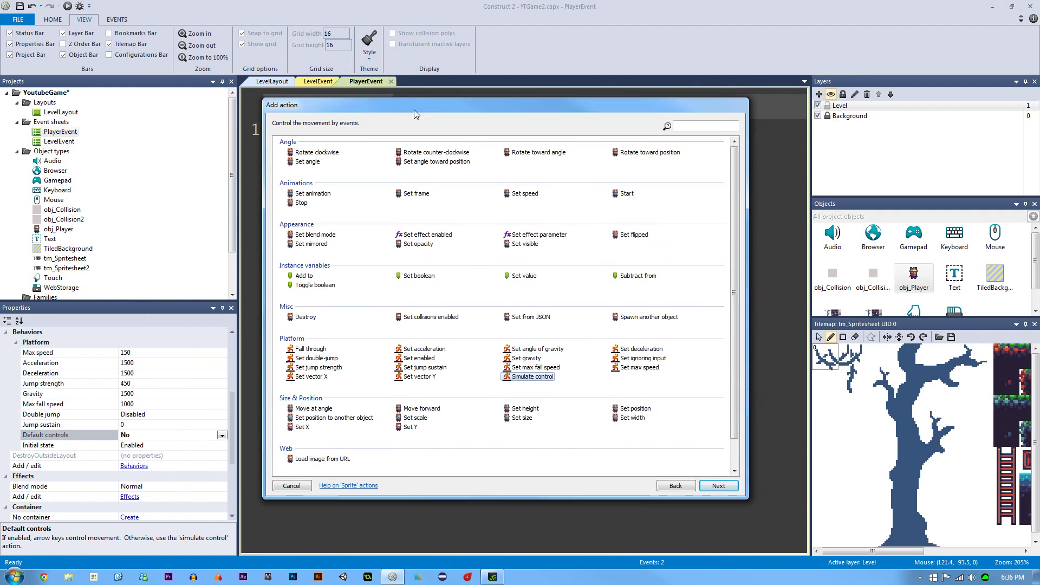
double_click(514, 356)
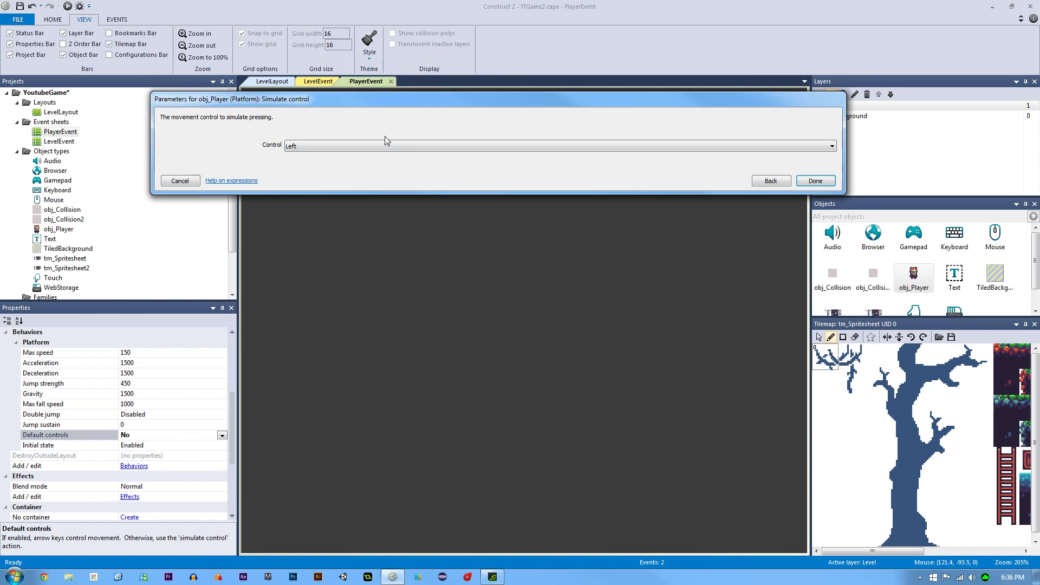
drag(345, 111, 395, 201)
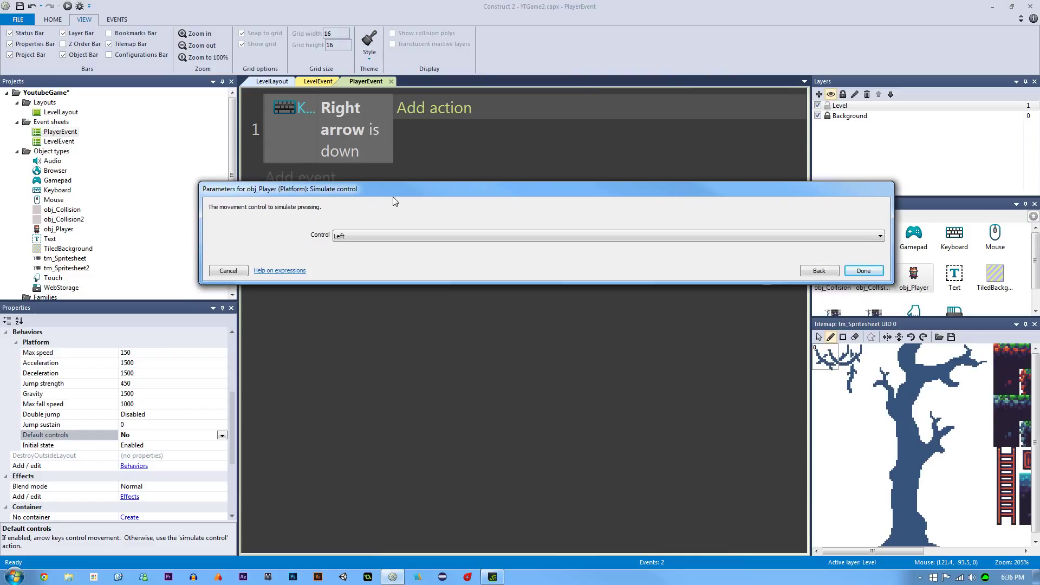
click(407, 238)
click(401, 253)
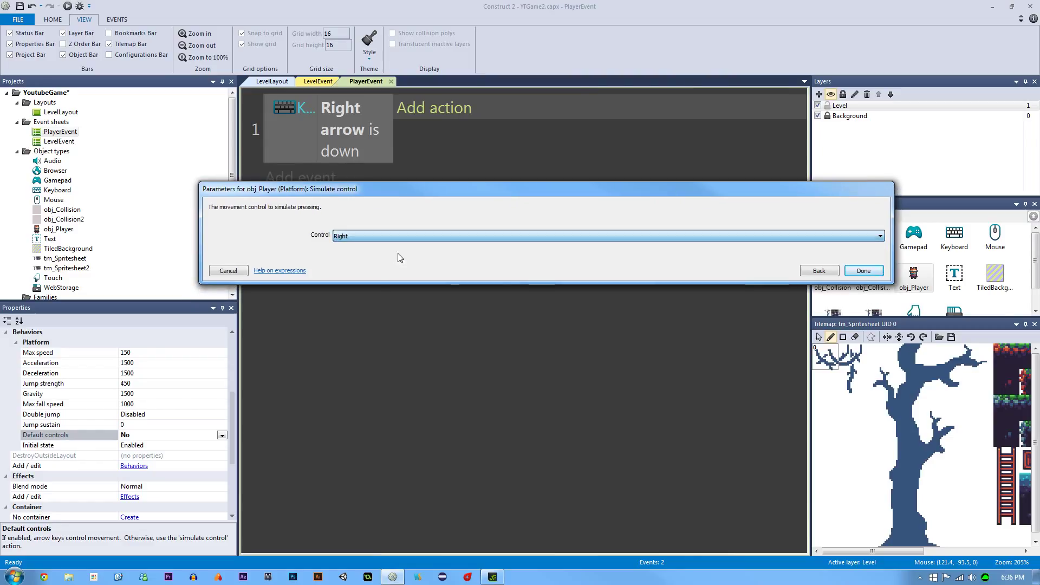
click(864, 272)
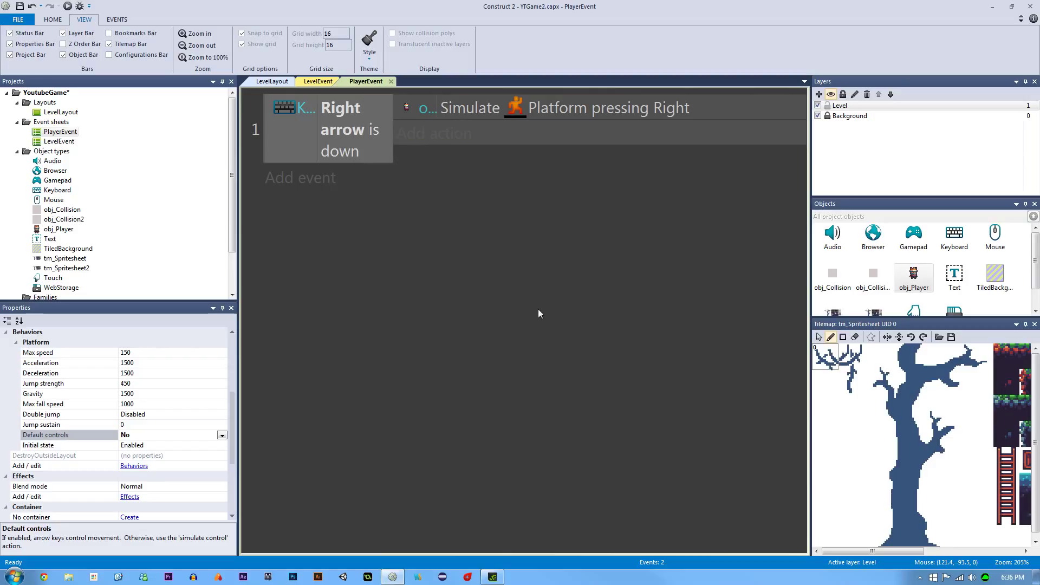
Try to duplicate the Right arrow event by copying and pasting it, and undo the paste
click(273, 141)
click(270, 144)
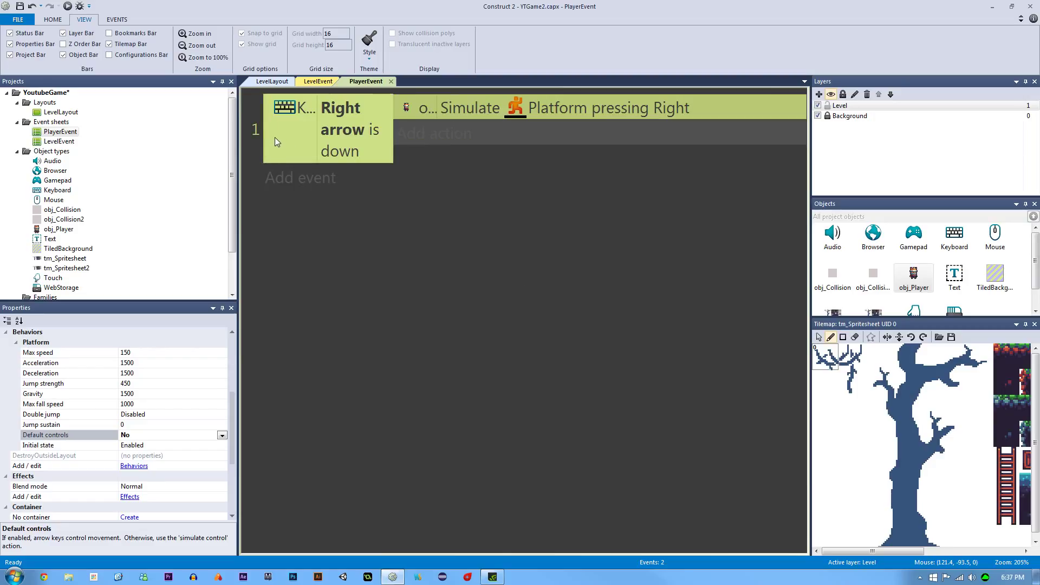
click(274, 128)
key(ctrl+c)
key(ctrl+v)
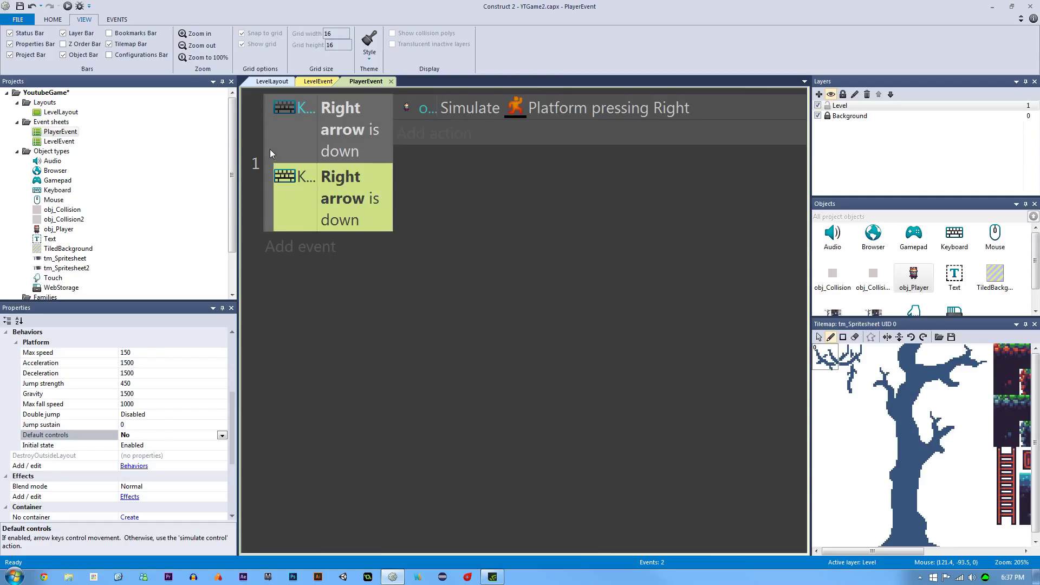
key(ctrl+z)
Widen the conditions column and its object-name column so the Keyboard name fits in the PlayerEvent sheet
click(304, 147)
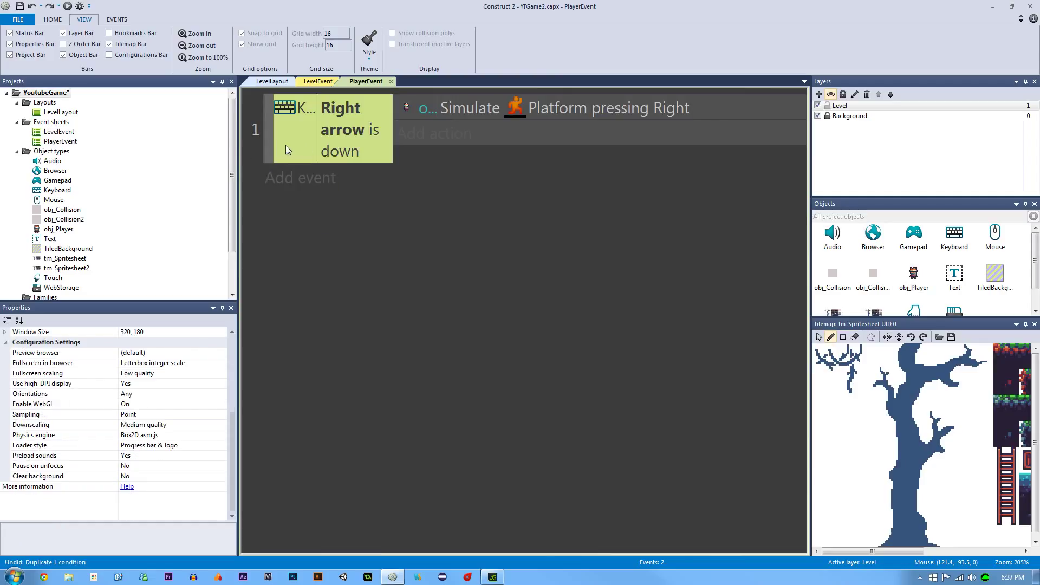
click(267, 143)
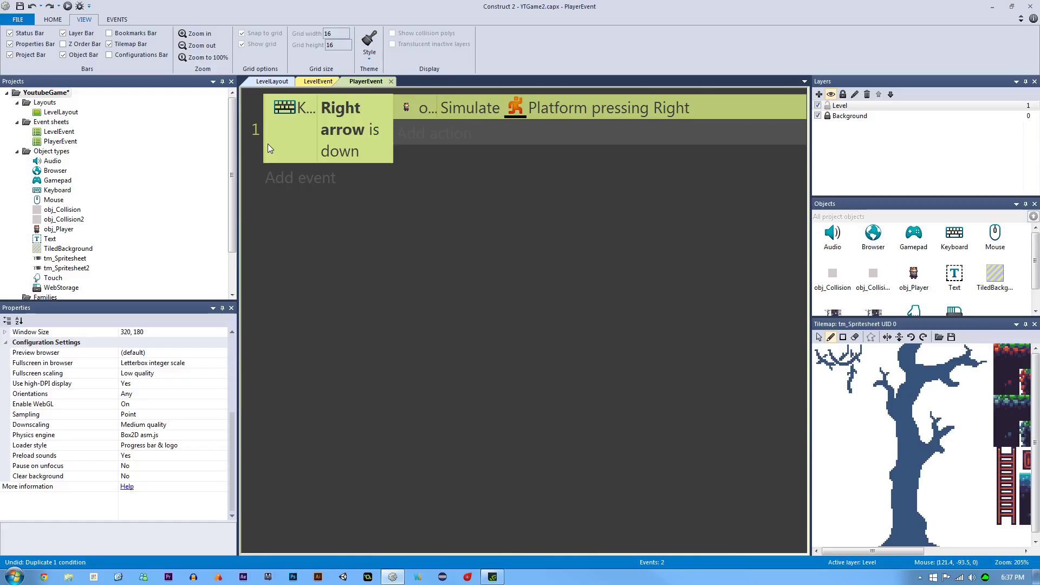
click(466, 239)
click(318, 150)
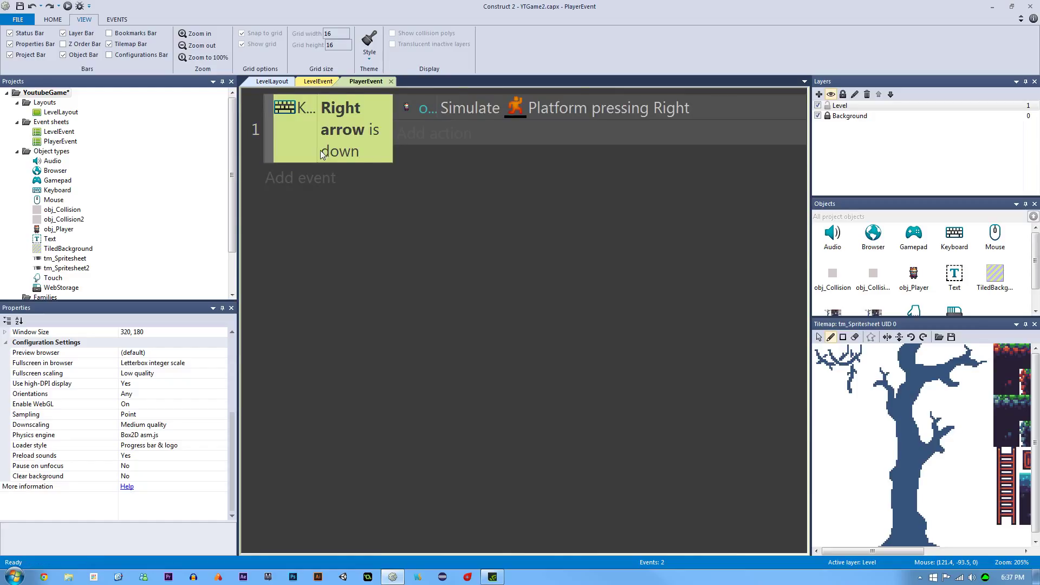
drag(316, 142, 451, 146)
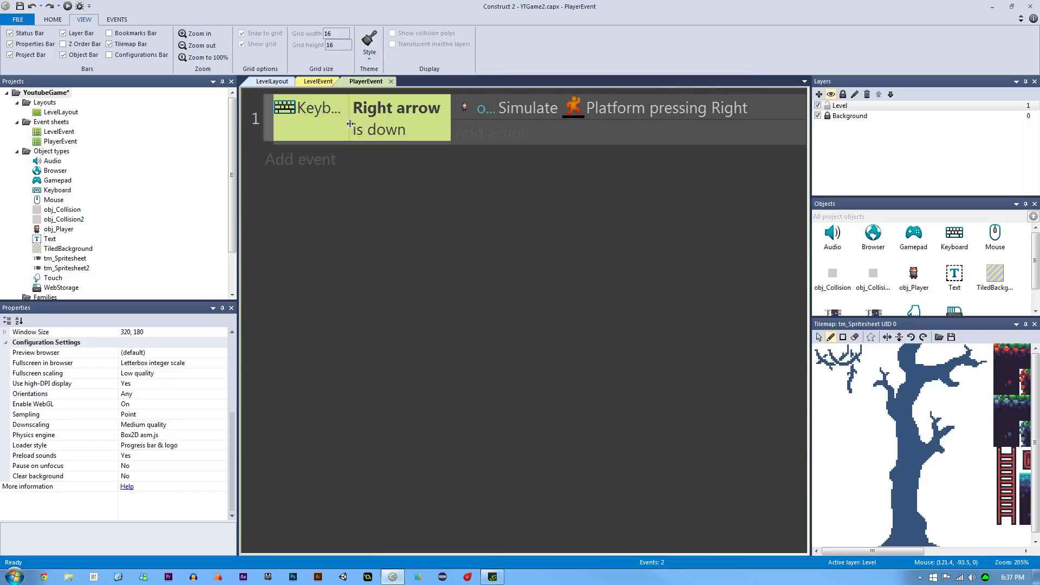
drag(350, 124, 371, 124)
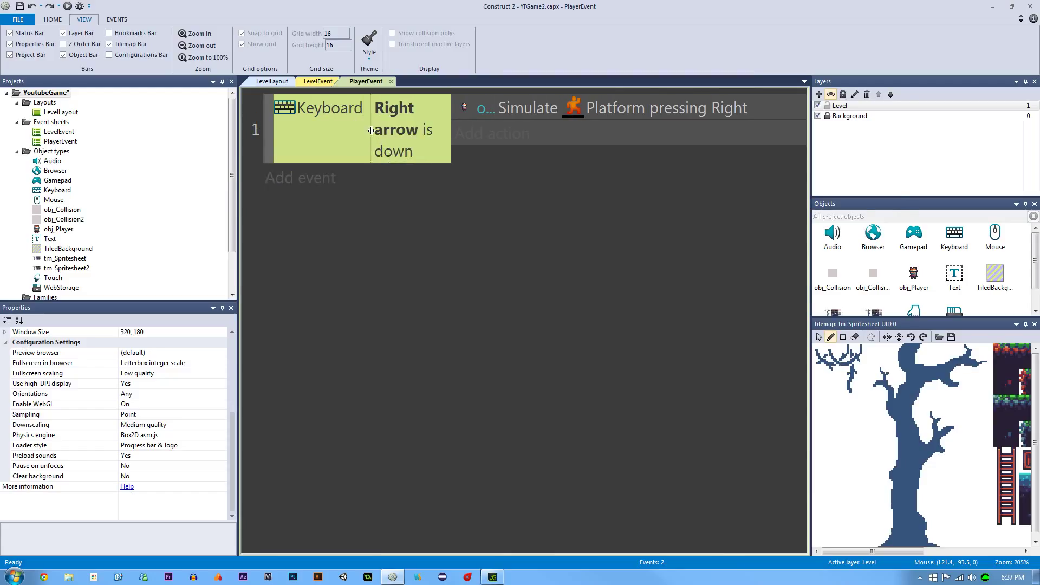
double_click(371, 131)
click(227, 269)
right_click(346, 115)
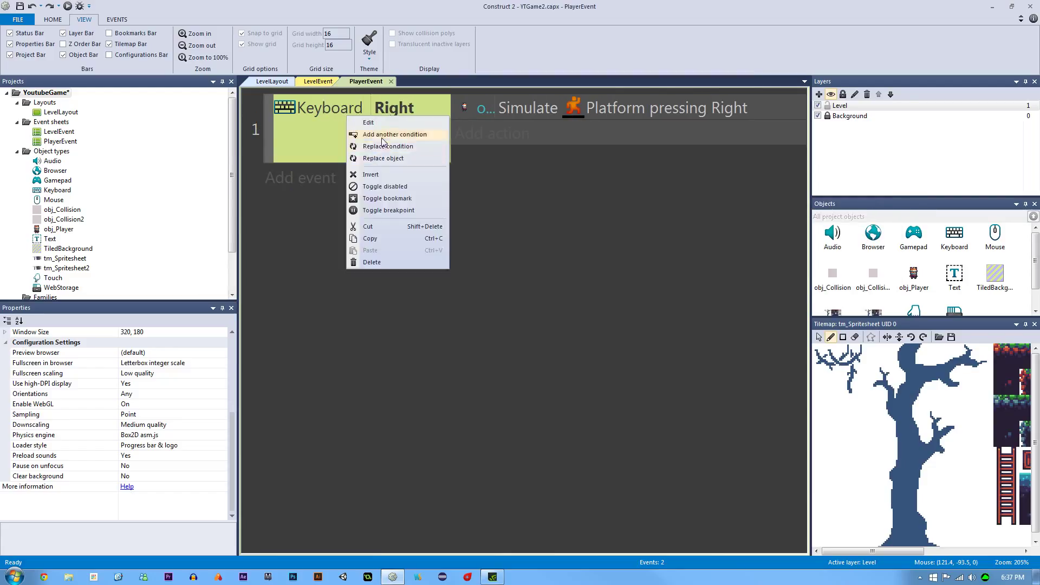
click(457, 196)
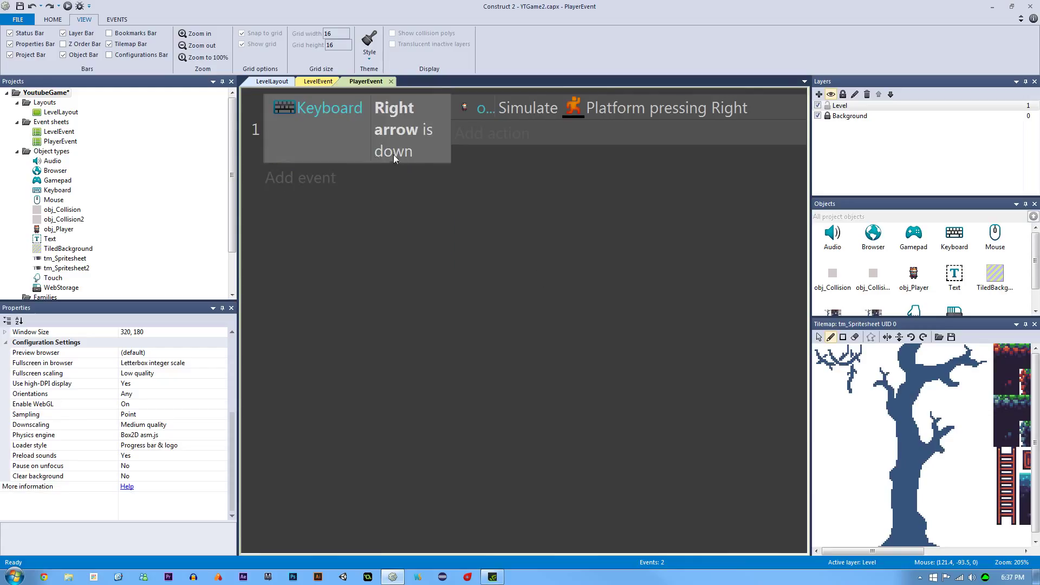
click(268, 144)
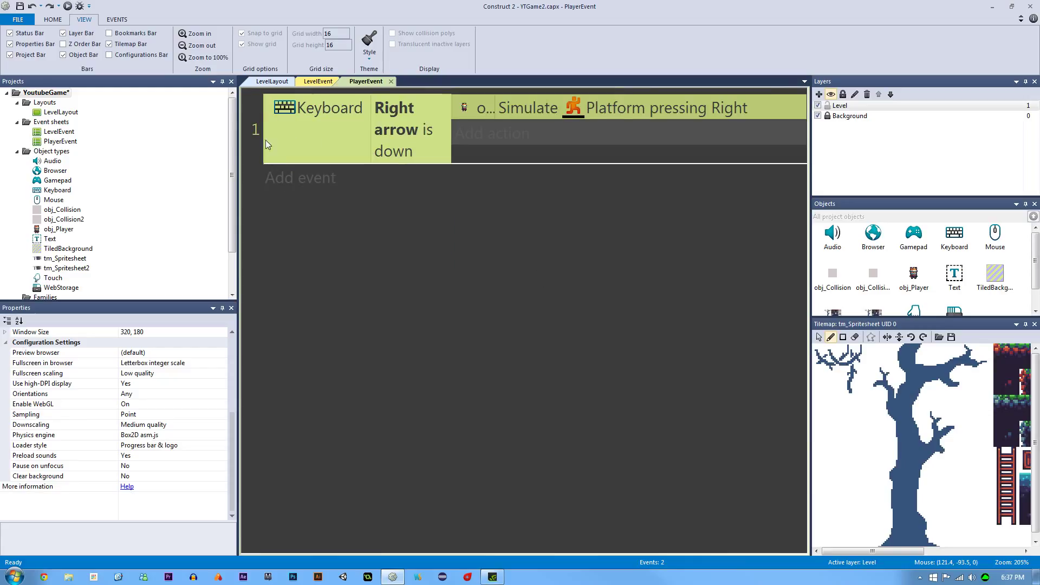
mouse_move(267, 151)
mouse_down()
mouse_move(288, 136)
mouse_move(265, 138)
mouse_up()
click(413, 212)
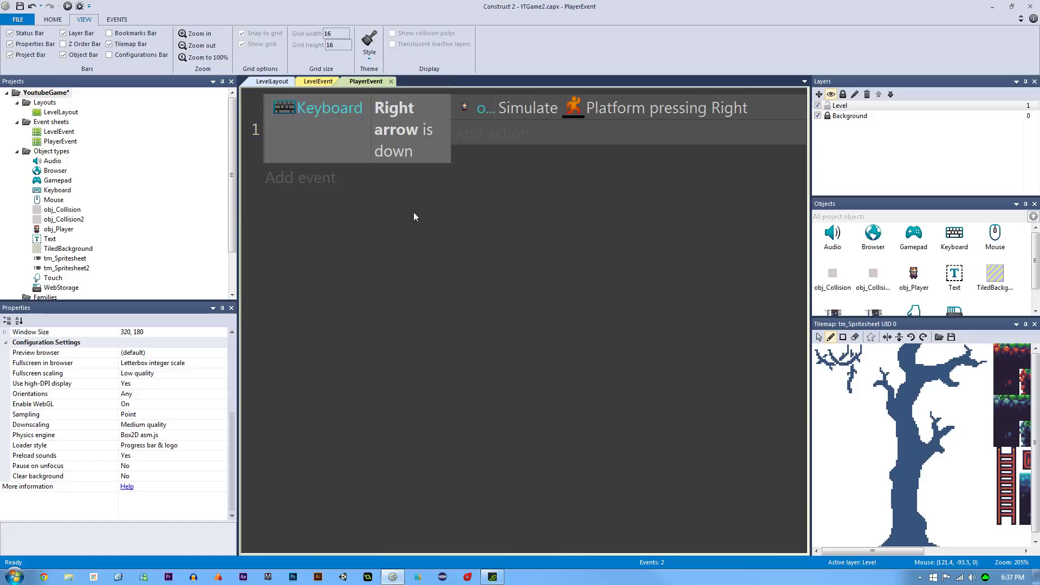
click(274, 144)
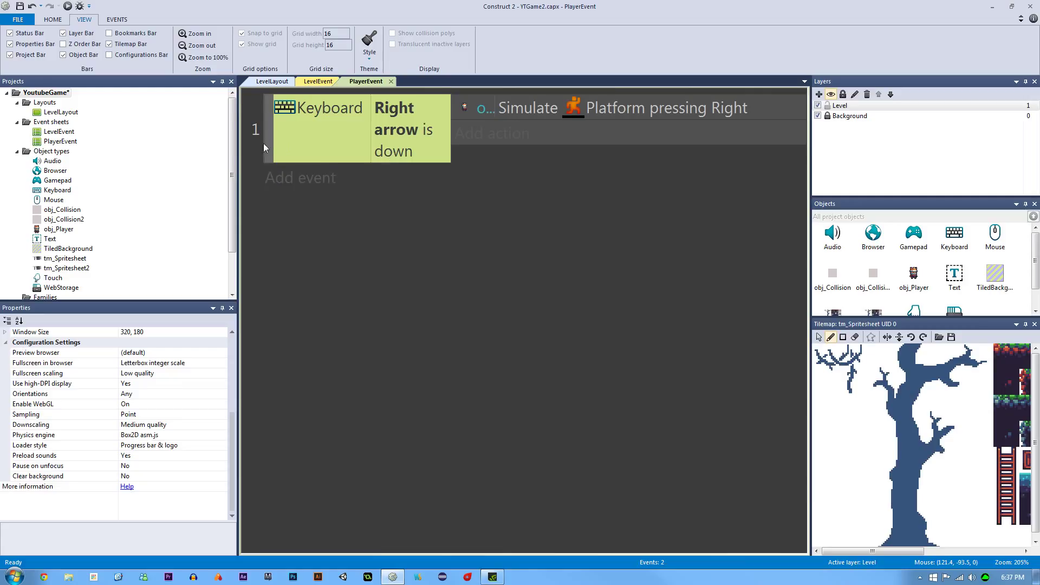
click(371, 165)
Duplicate the whole Right arrow event, with its Simulate control action, directly below the original
click(270, 149)
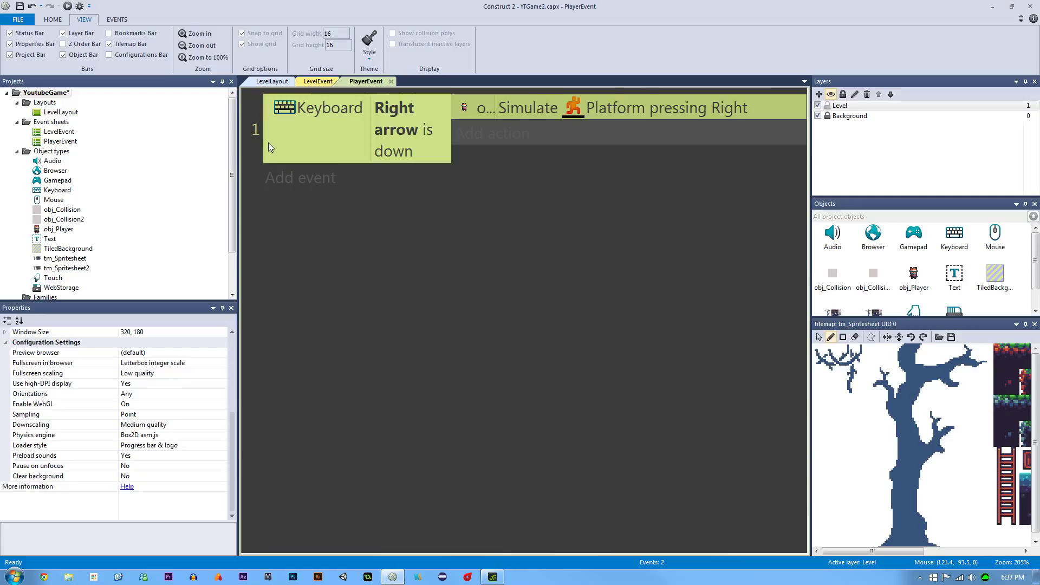
ctrl+drag(267, 145, 273, 165)
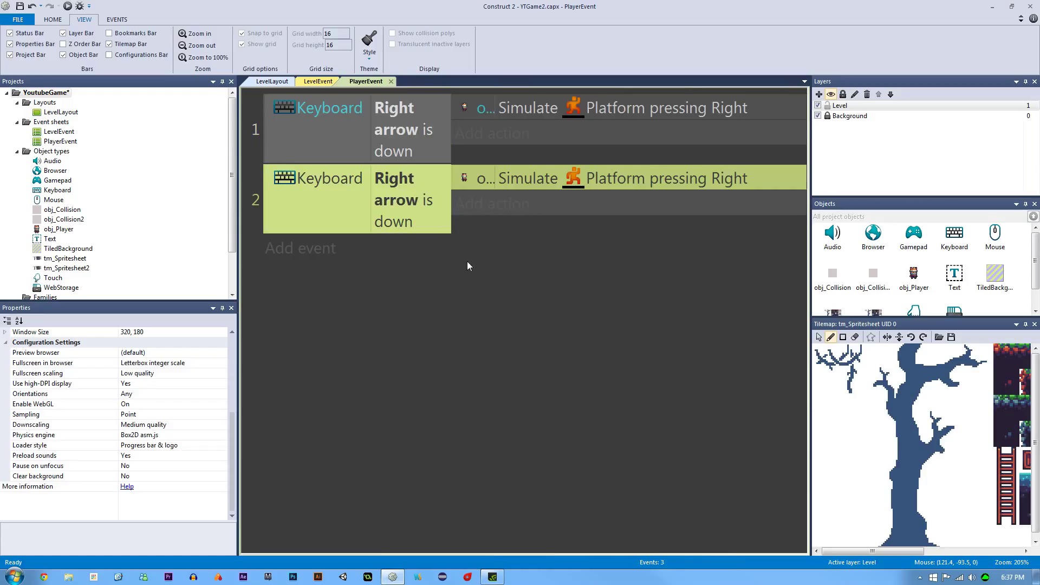
click(489, 303)
Set the key of the duplicated second event's Key is down condition to Left arrow
double_click(408, 200)
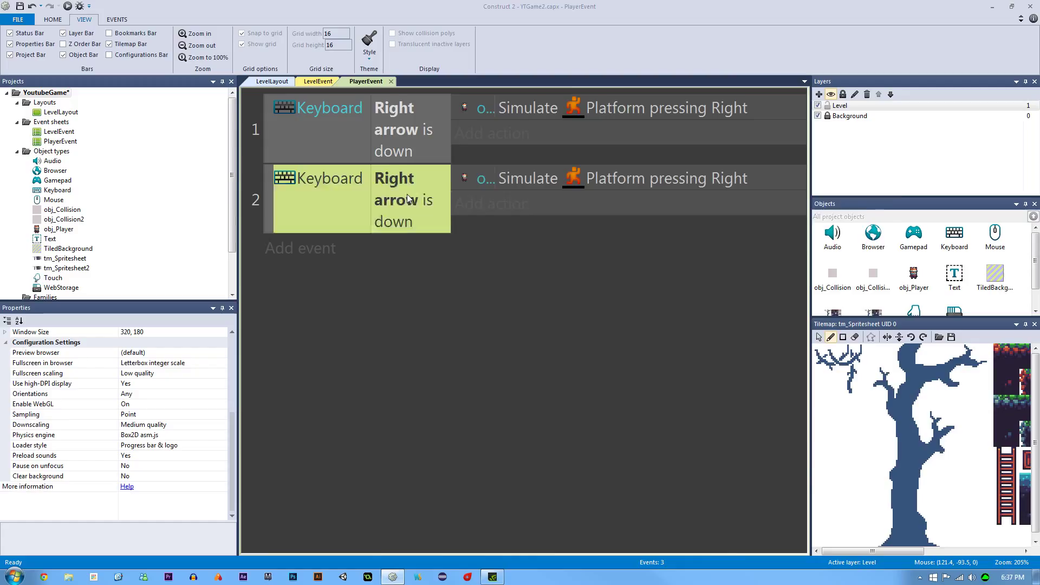
click(453, 242)
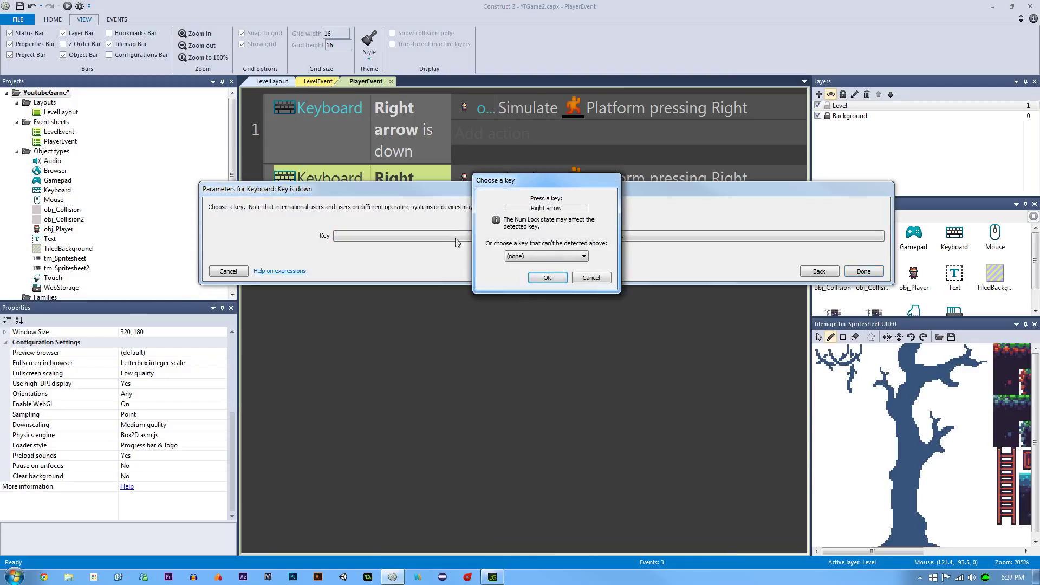
key(Left)
click(548, 277)
click(861, 272)
Set the Simulate control action of the Left arrow event to Left
double_click(643, 184)
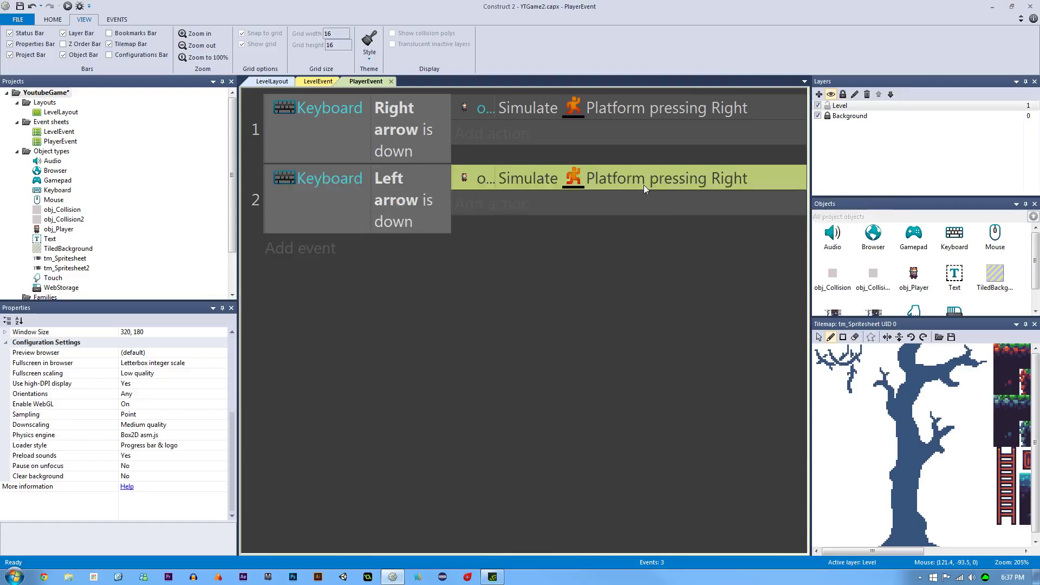
click(512, 240)
click(477, 247)
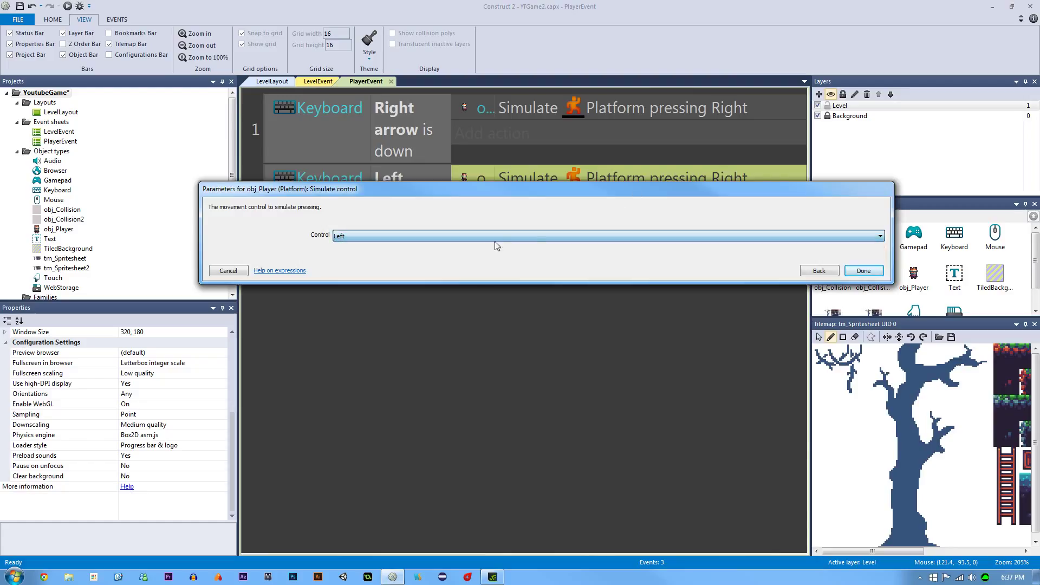
click(863, 271)
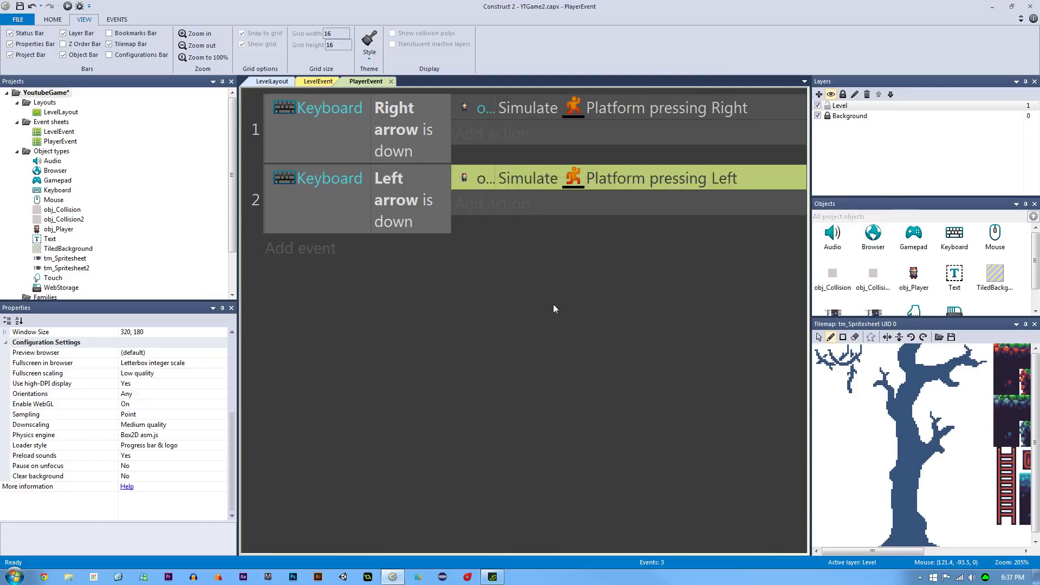
Duplicate the whole Left arrow event as a third event below it
click(274, 223)
drag(268, 222, 295, 229)
click(593, 340)
click(389, 266)
double_click(389, 265)
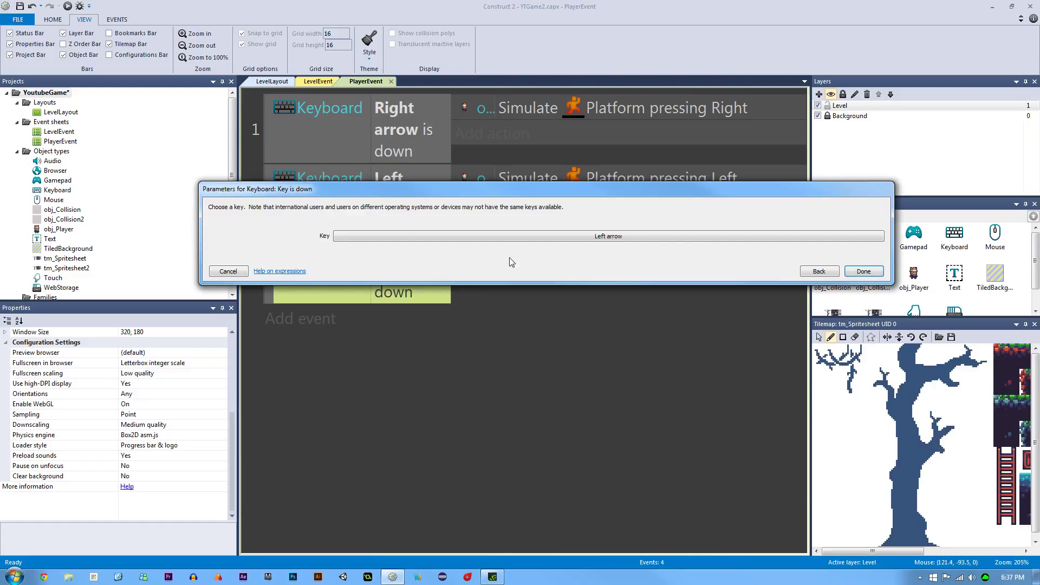
click(227, 272)
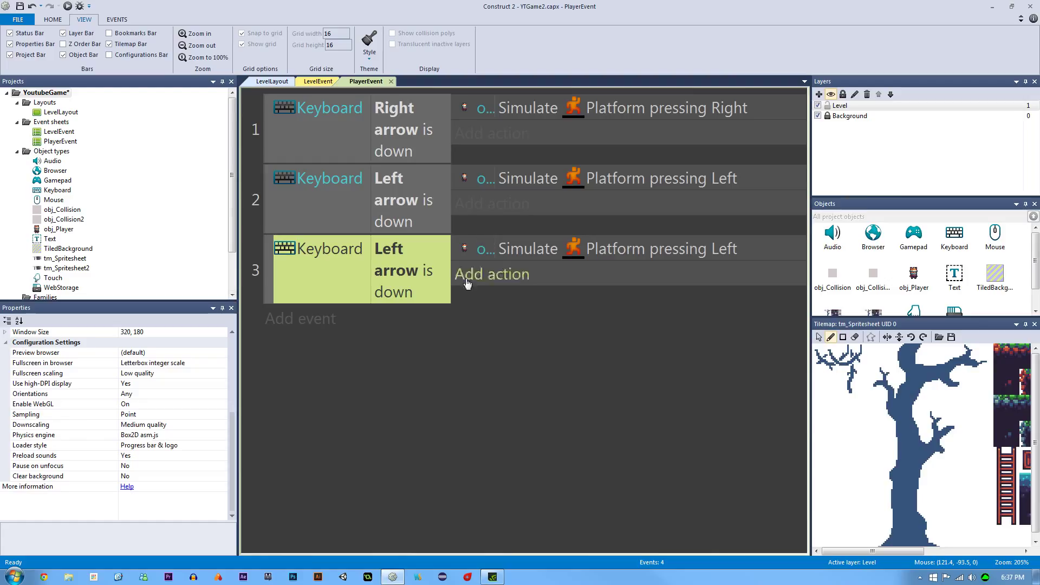
double_click(423, 268)
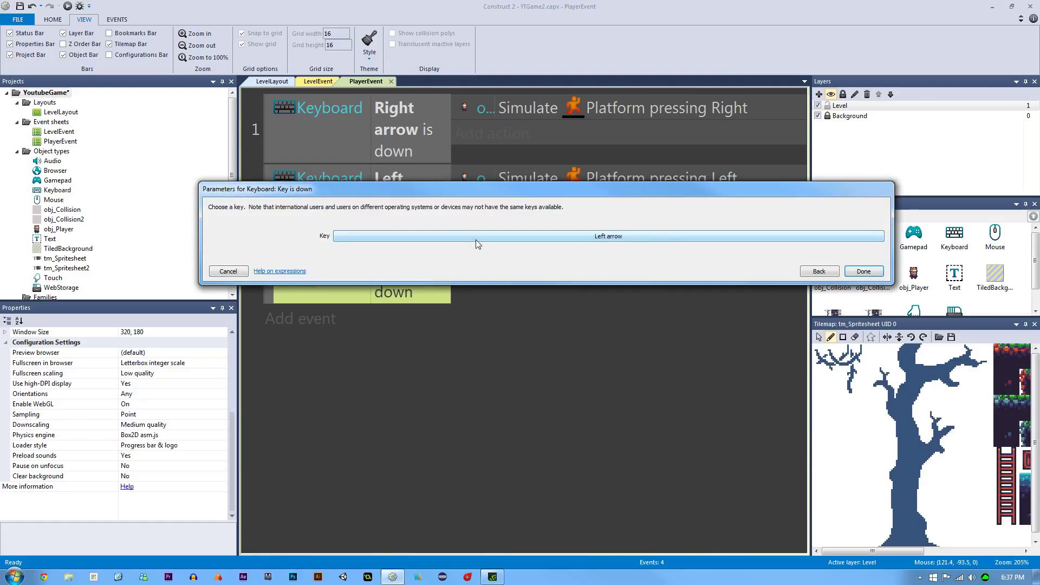
click(228, 272)
Set the key of the third event's Key is down condition to W
double_click(389, 268)
click(437, 235)
key(w)
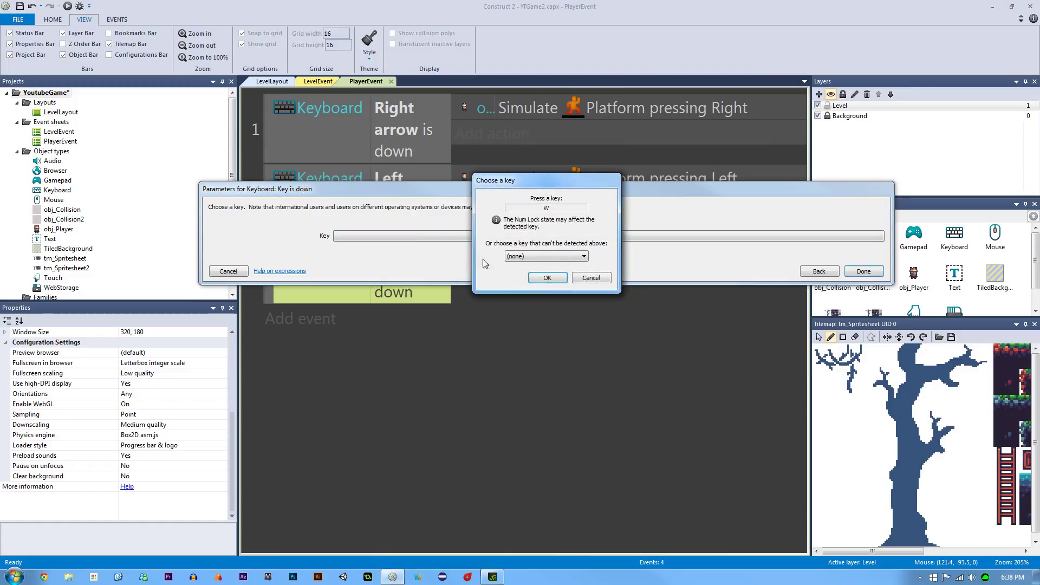
click(545, 276)
click(862, 271)
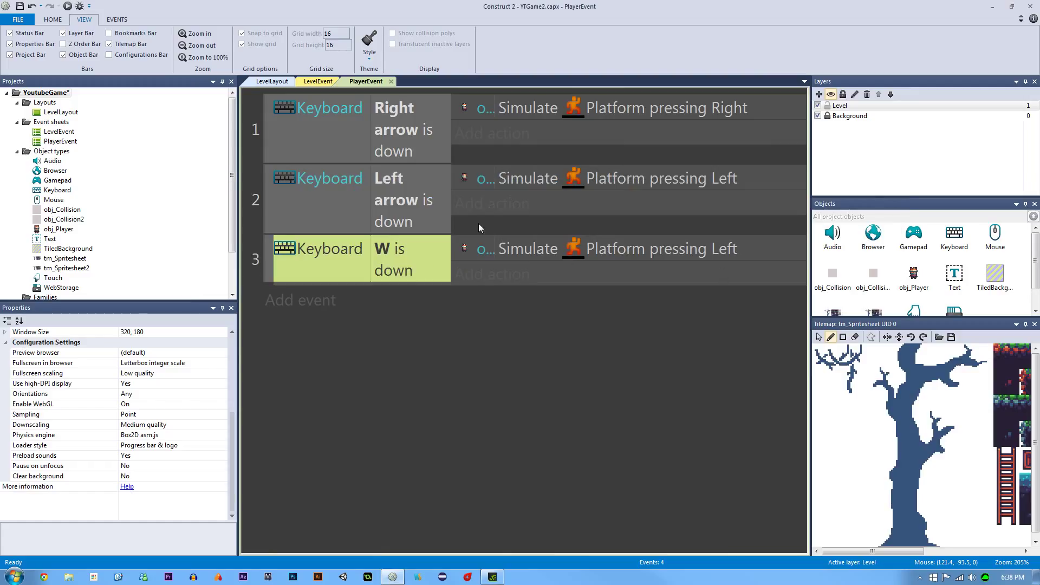
click(394, 146)
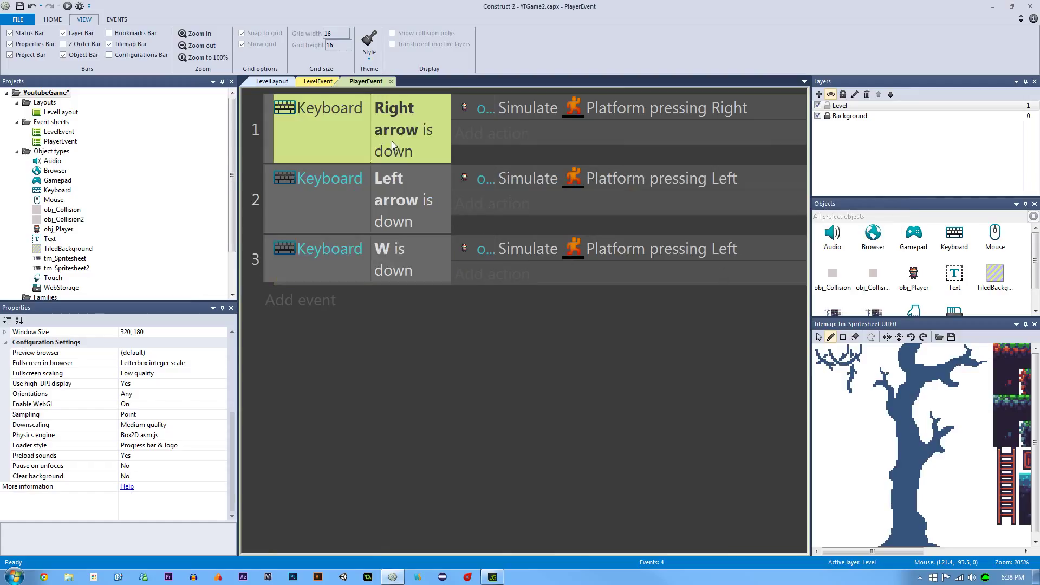
click(398, 207)
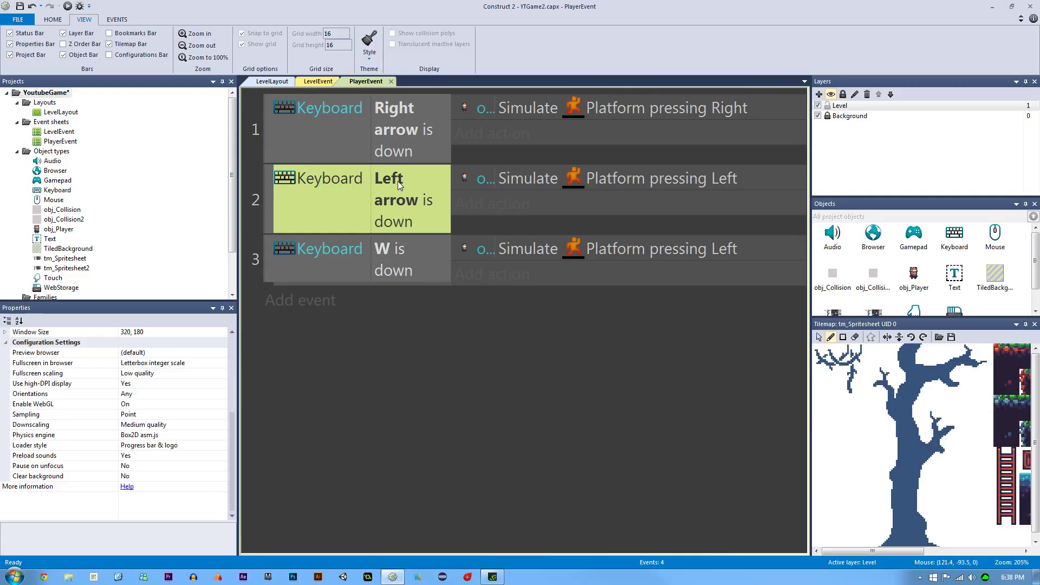
click(343, 135)
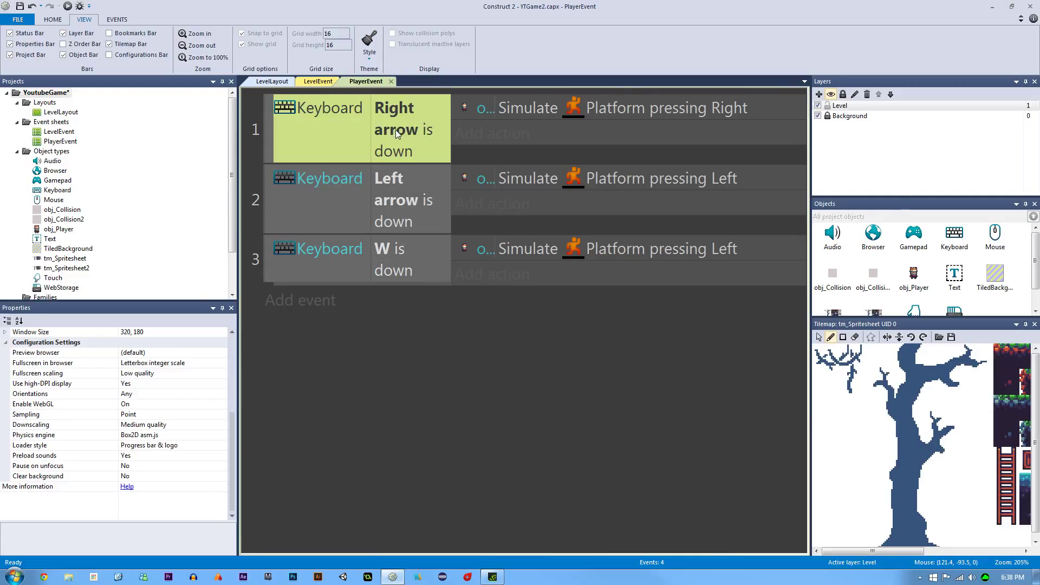
Set the key of the first event's Key is down condition to D
double_click(399, 131)
click(557, 236)
key(d)
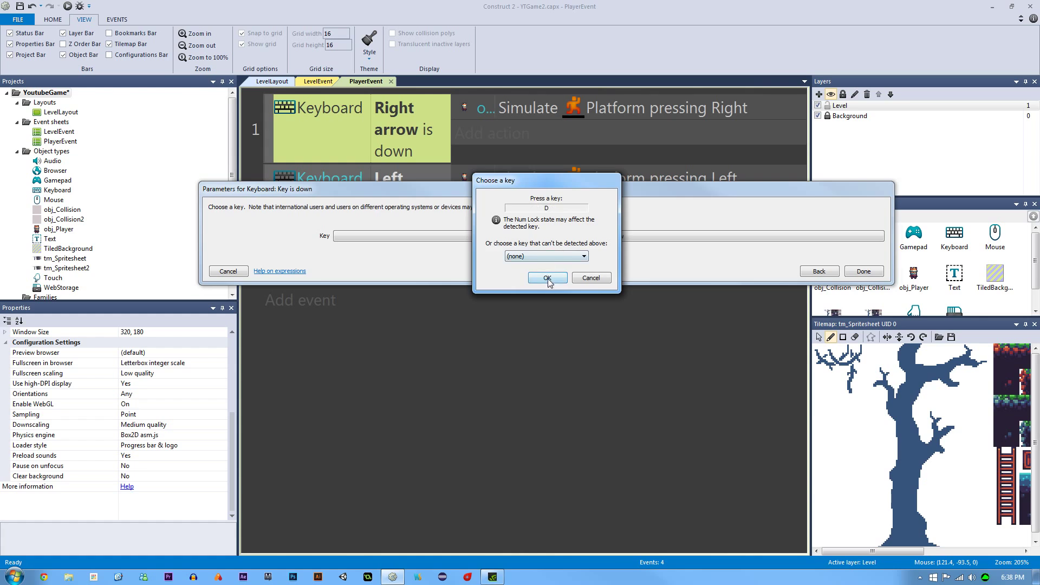
click(547, 277)
click(863, 271)
Set the key of the second event's Key is down condition to A
click(380, 176)
double_click(379, 174)
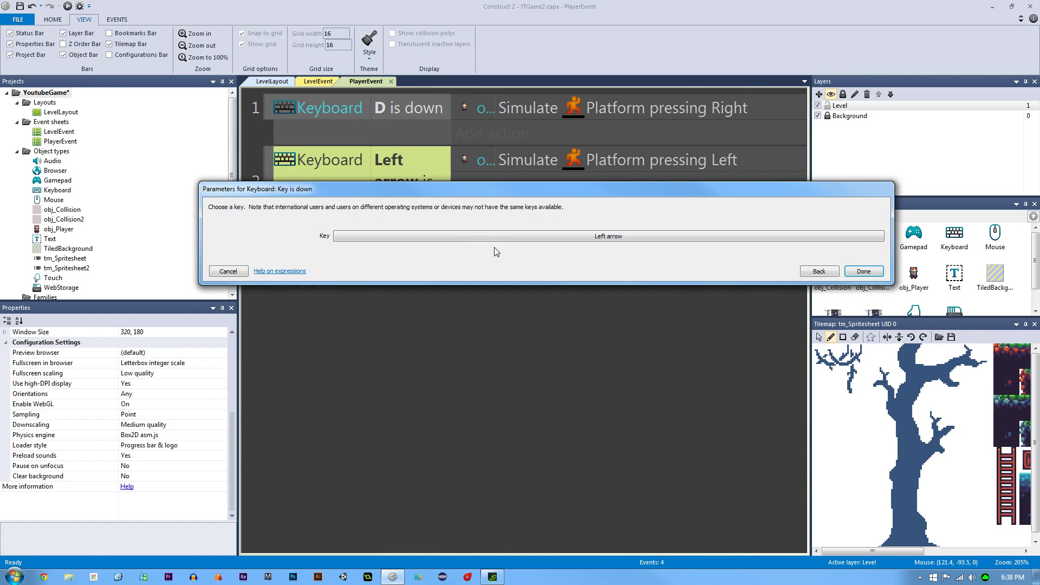
click(494, 239)
key(a)
click(545, 278)
click(864, 271)
click(426, 272)
key(Up)
key(Up)
key(Up)
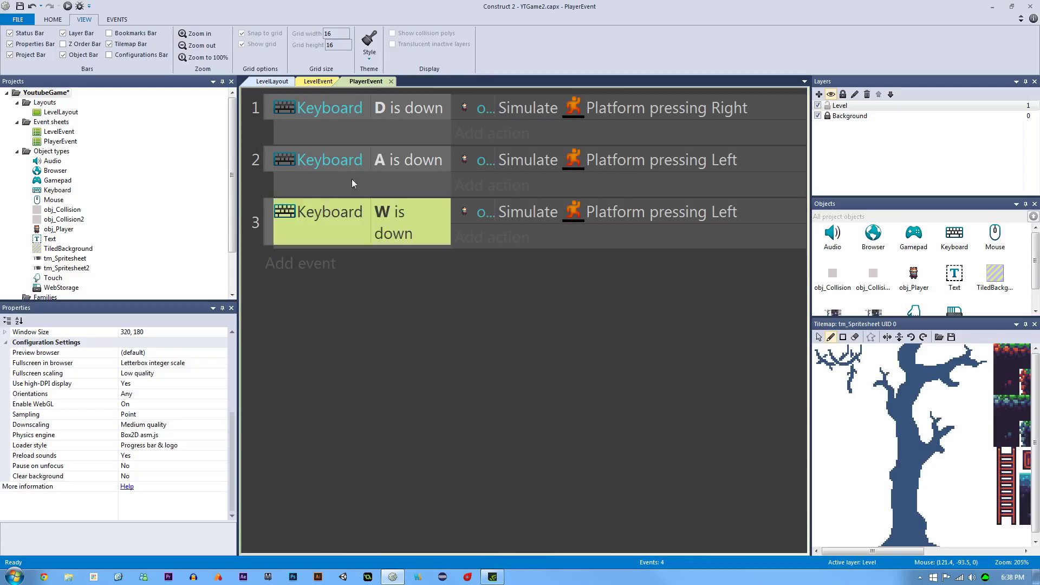
Set the Simulate control action of the W event to Jump
click(342, 215)
double_click(552, 214)
click(532, 236)
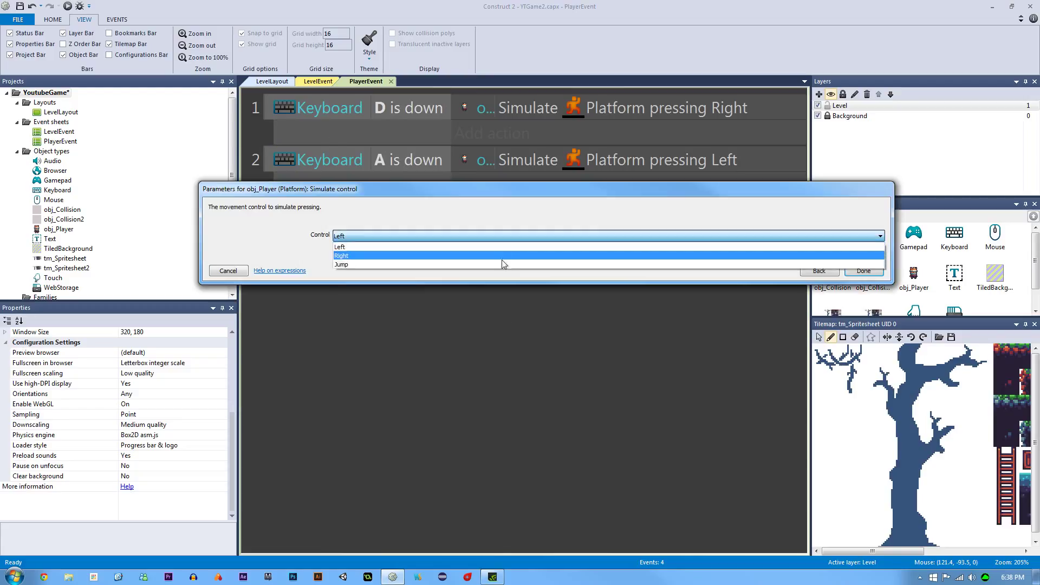
click(504, 261)
click(867, 273)
click(766, 290)
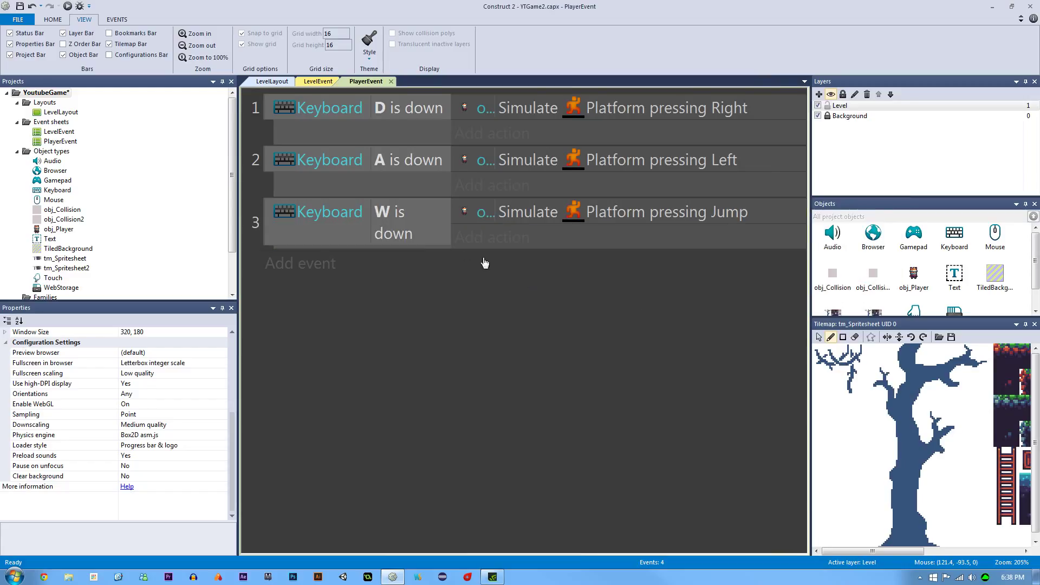
click(384, 225)
click(381, 159)
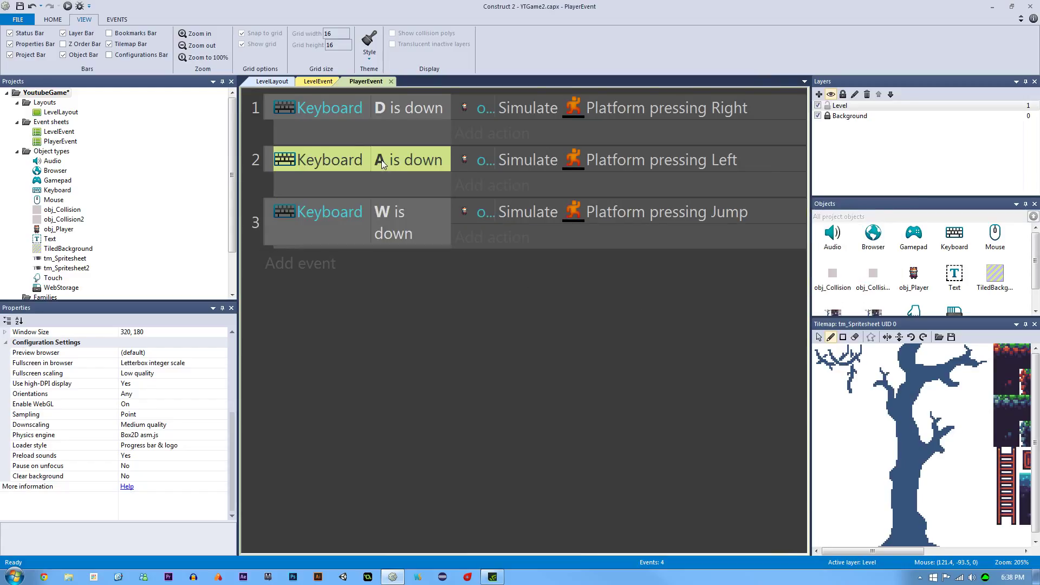
click(350, 109)
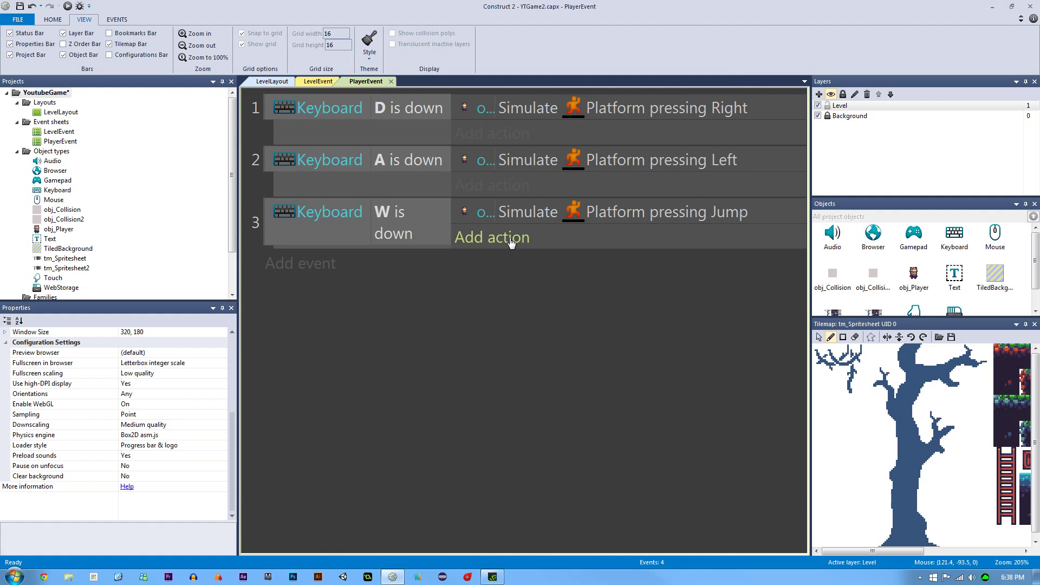
click(511, 242)
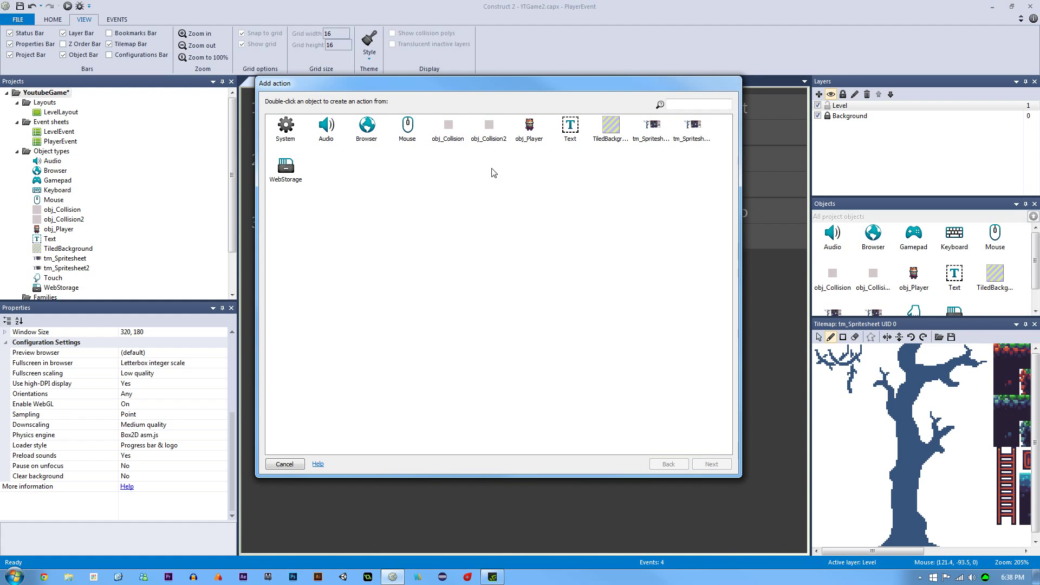
double_click(513, 133)
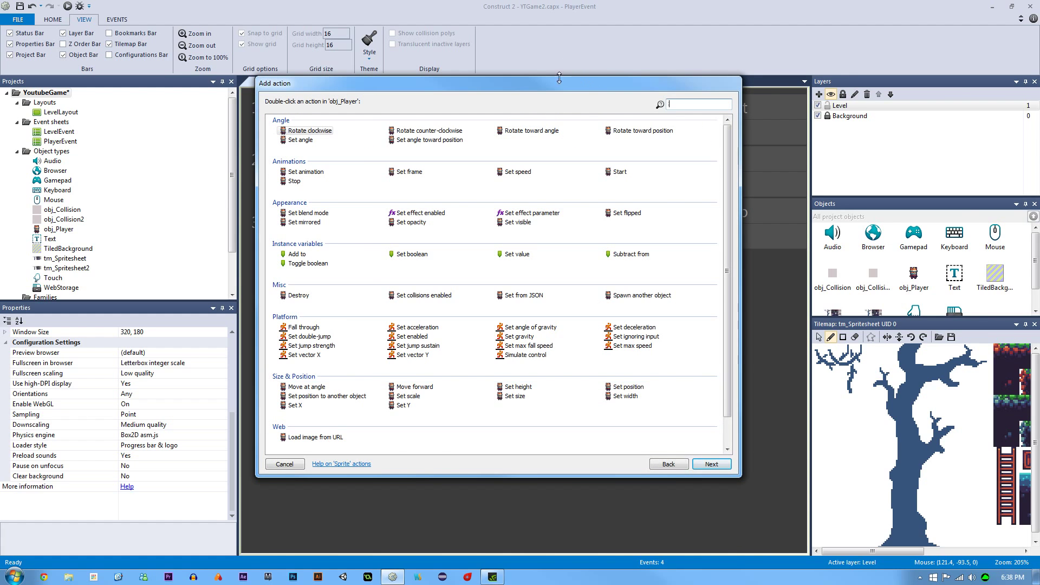
drag(560, 78, 628, 79)
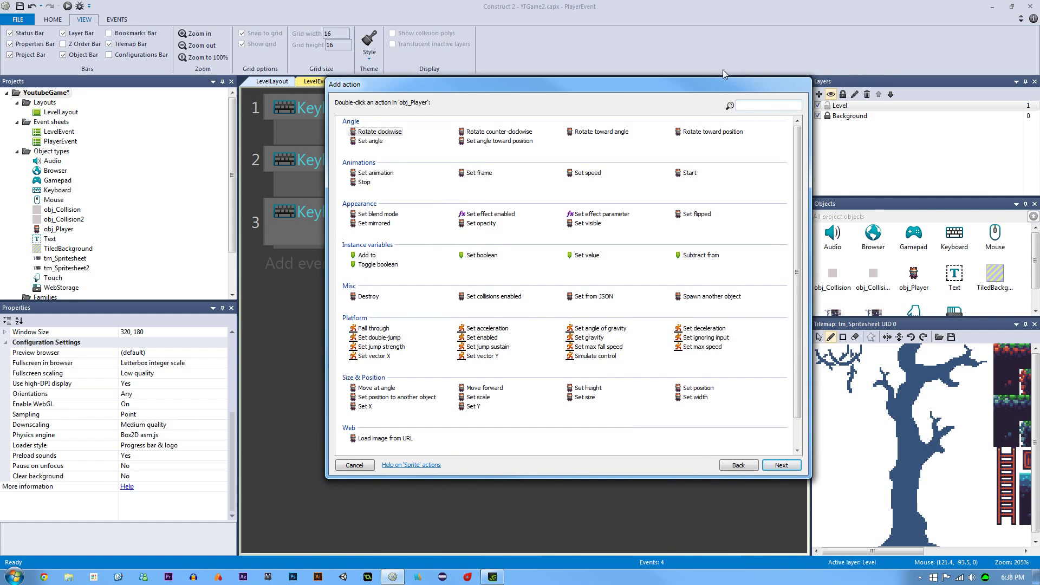
drag(701, 88, 626, 79)
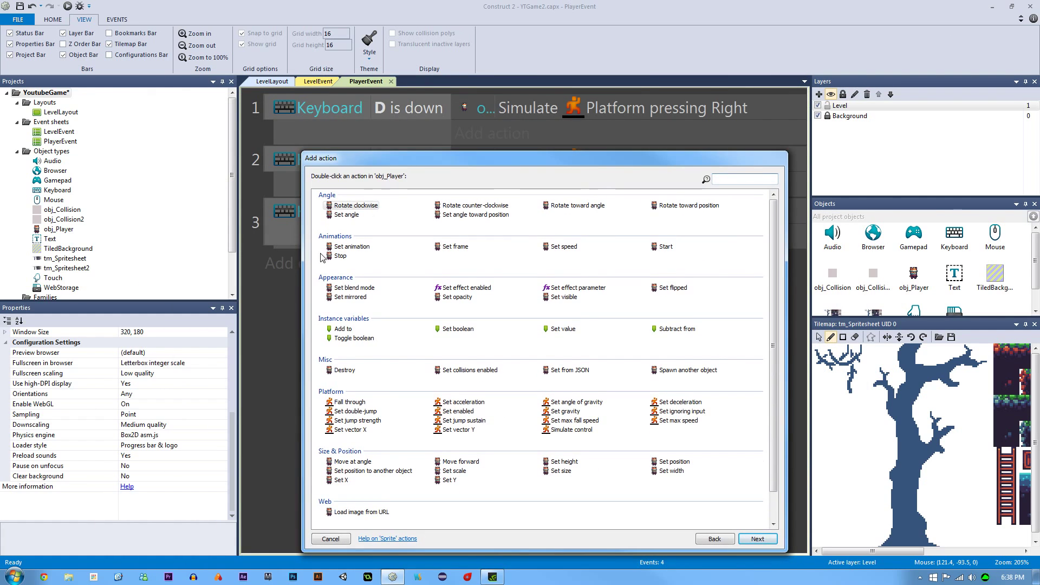
click(330, 539)
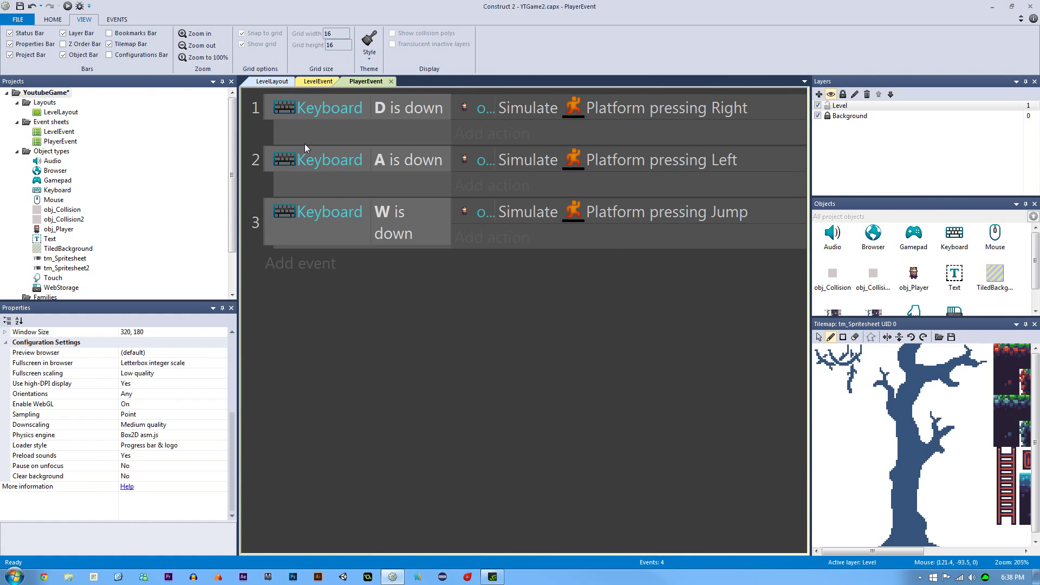
Switch to LevelLayout and run the layout as a preview in the browser
click(273, 82)
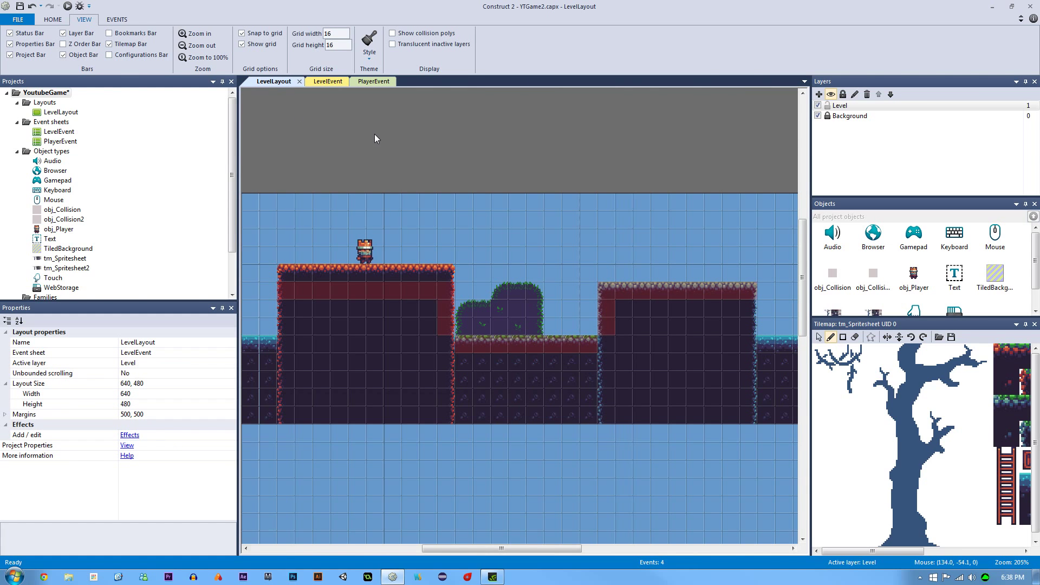
ctrl+scroll(375, 134, down, 1)
click(74, 7)
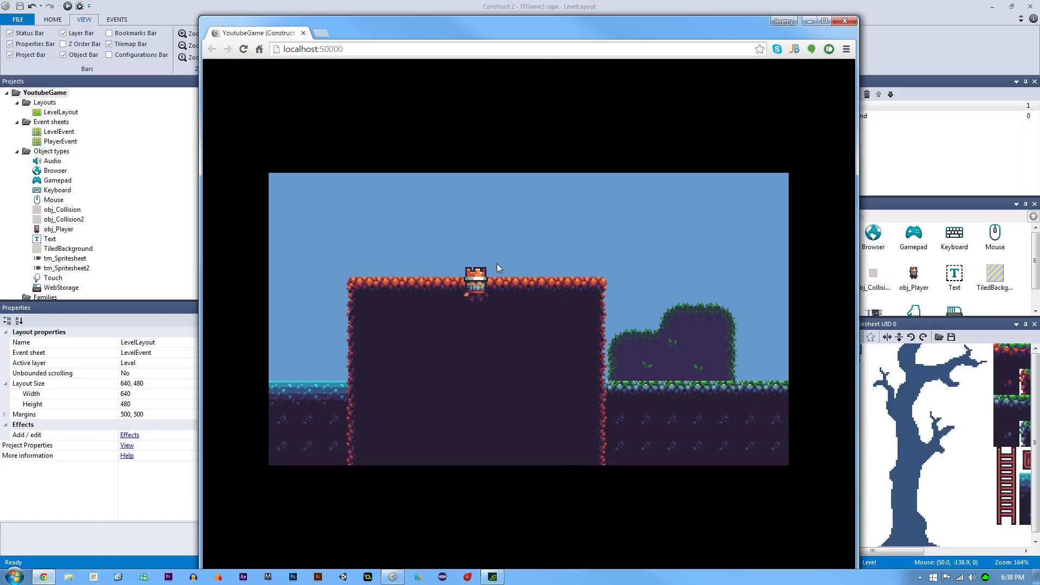
Playtest the controls by moving the player left and right and jumping between the red platform and the lower grassy ground
key(Right)
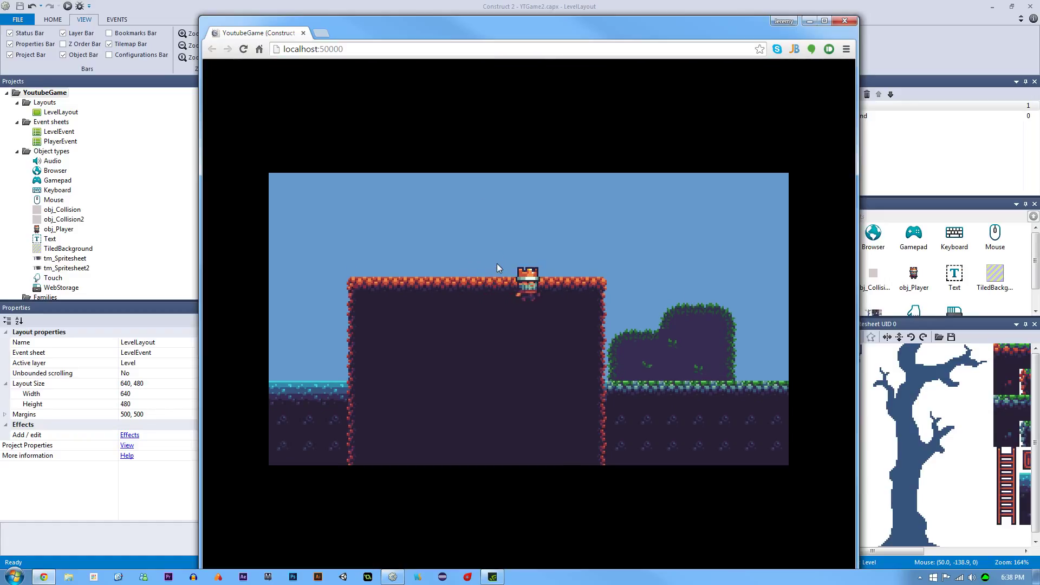
key(Left)
key(Right)
key(Up)
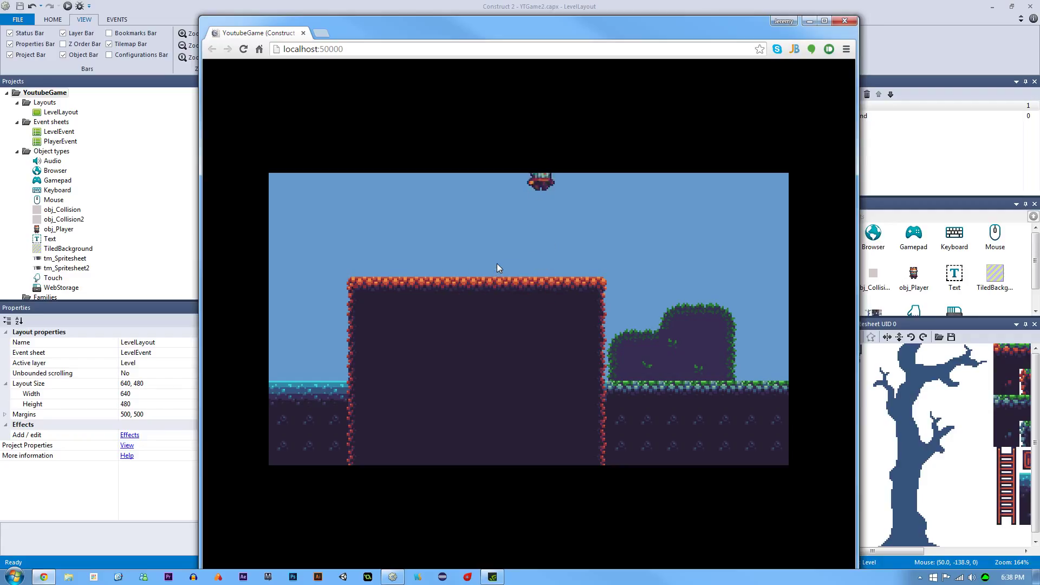
key(Left)
key(Right)
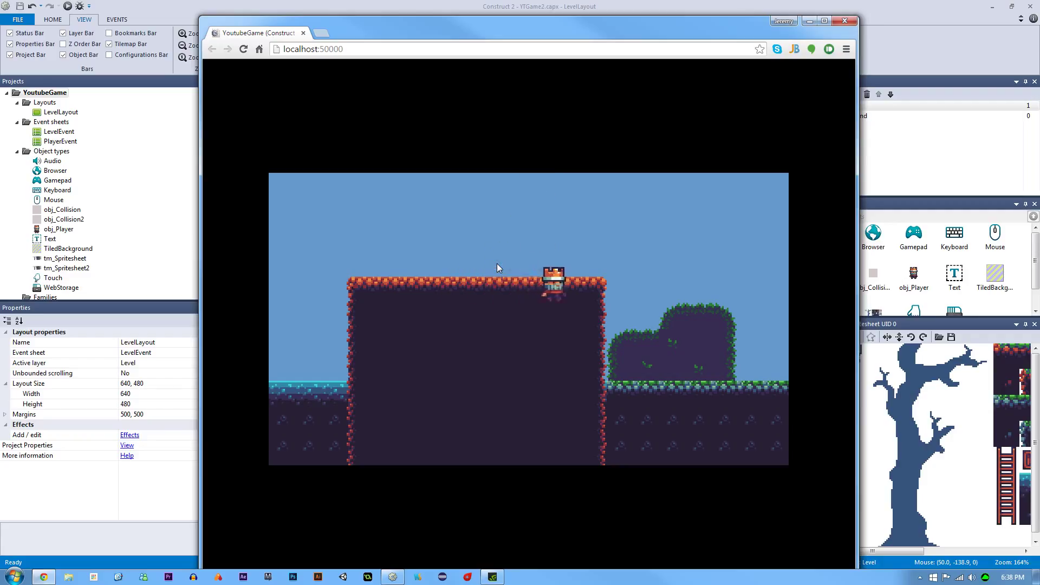
key(Left)
key(Right)
key(Up)
key(Left)
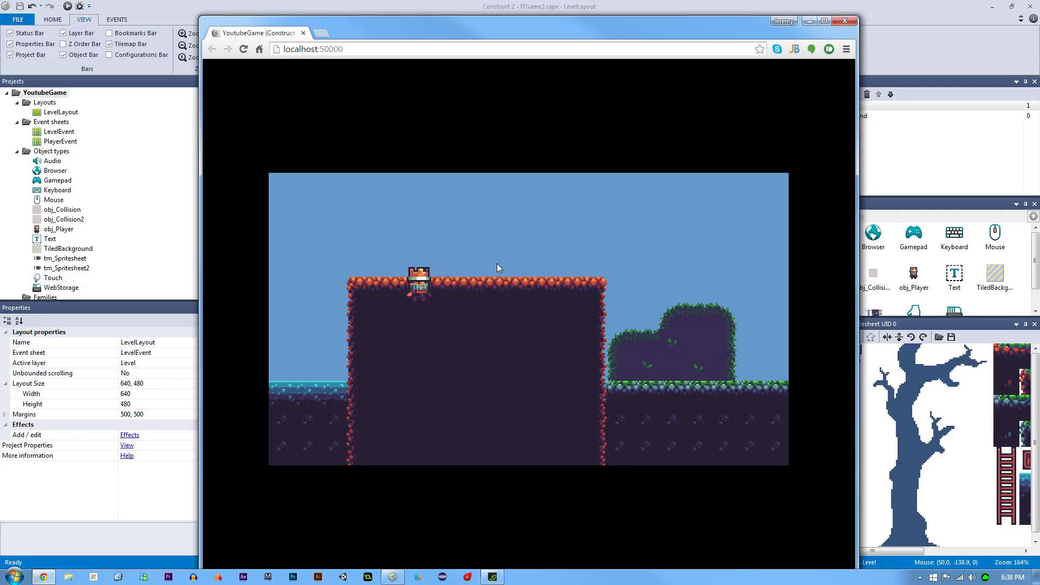
key(Right)
key(Left)
key(Right)
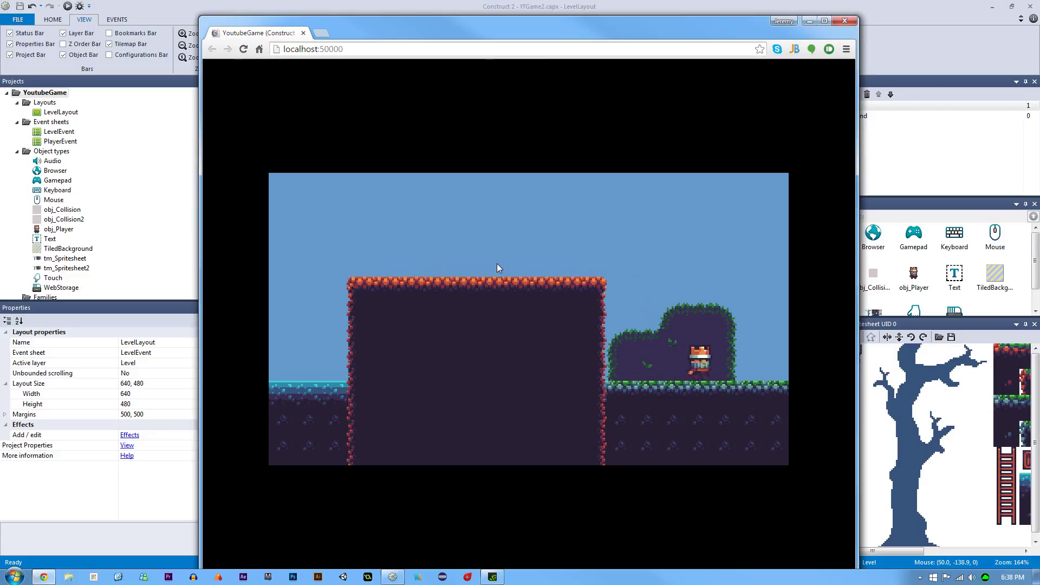
key(Left)
key(Right)
key(Up)
key(Left)
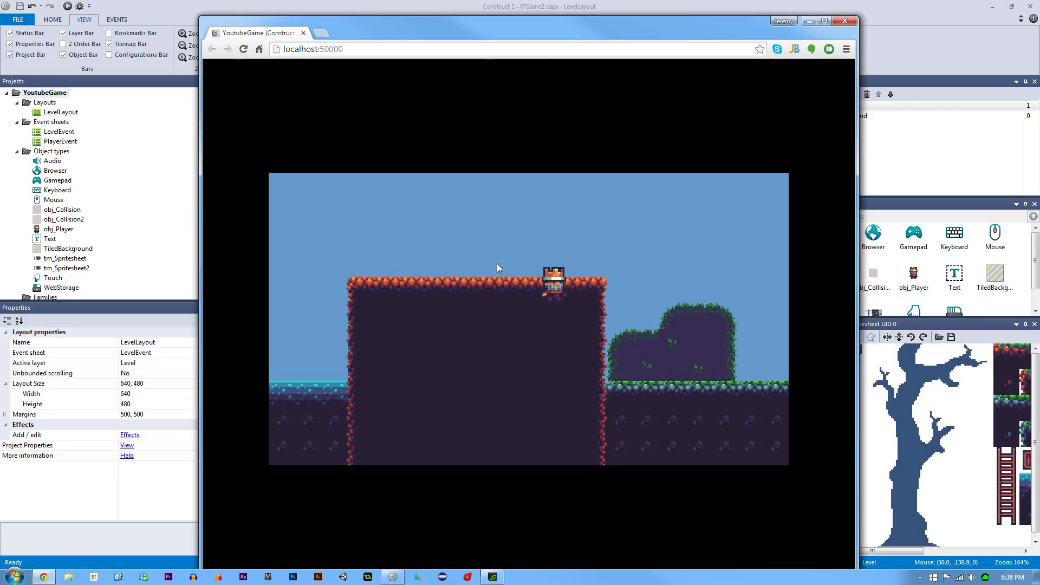
key(Right)
key(Up)
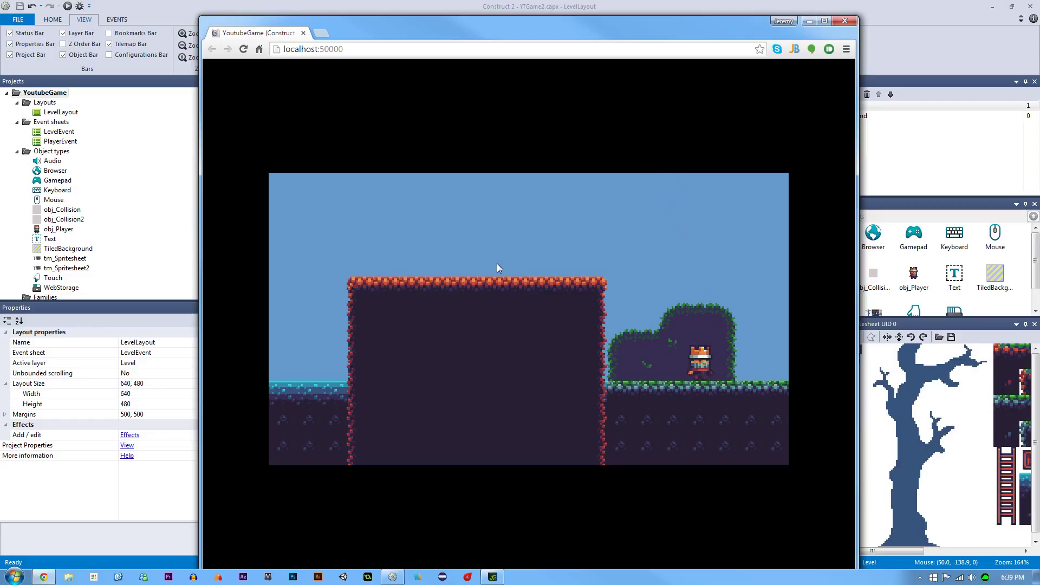
key(Left)
key(Up)
key(Left)
key(Right)
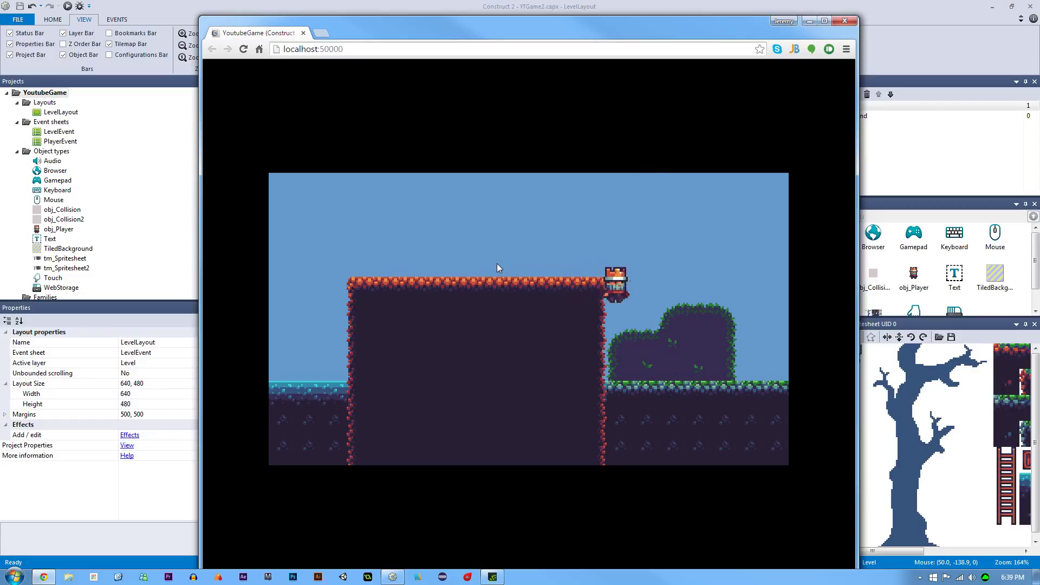
key(Up)
key(Left)
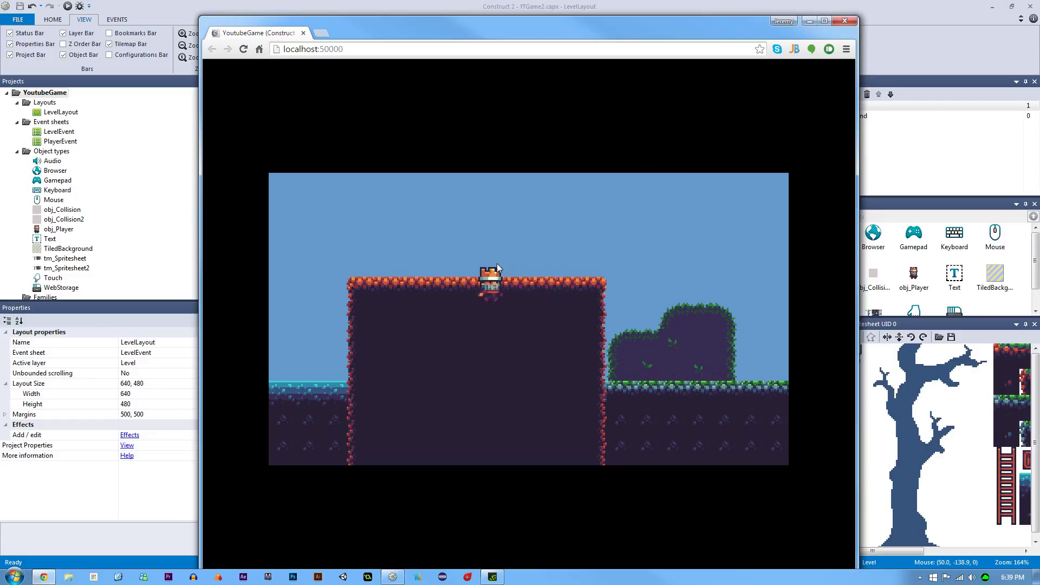
key(Right)
key(Up)
key(Up)
key(Left)
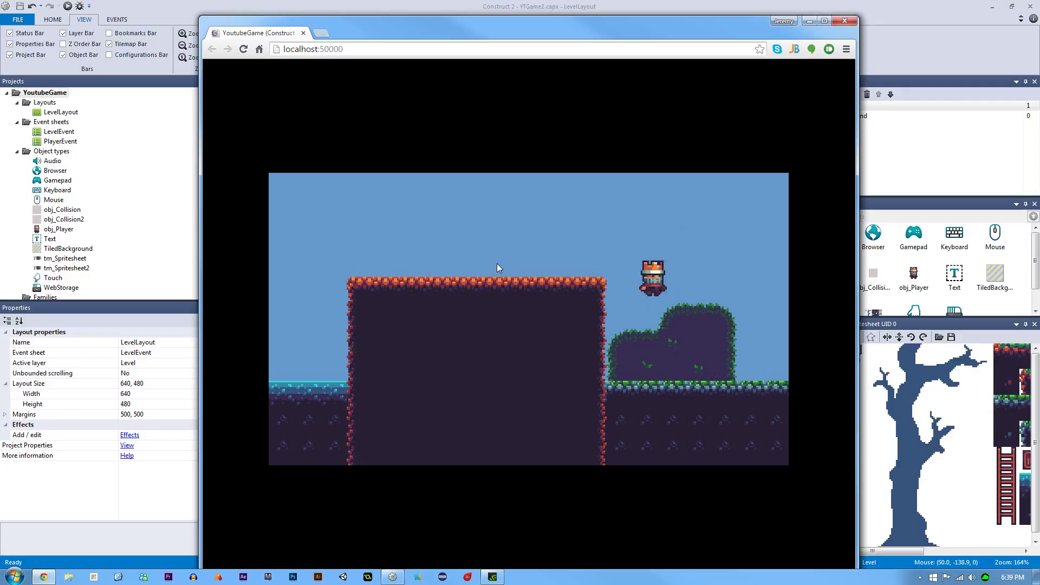
key(Left)
key(Up)
key(Right)
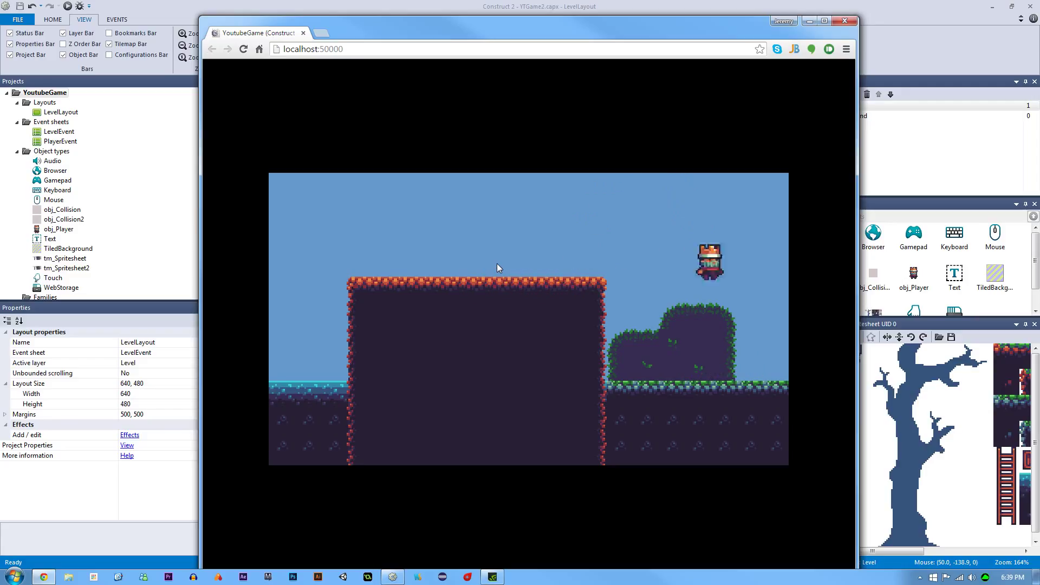
key(Left)
key(Left)
key(Right)
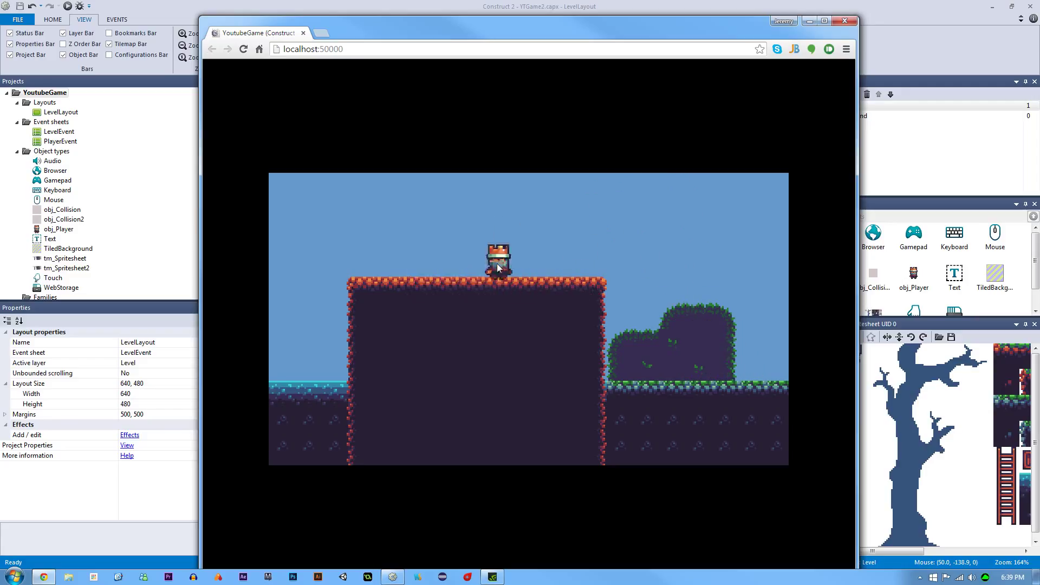
key(Up)
key(Left)
key(Up)
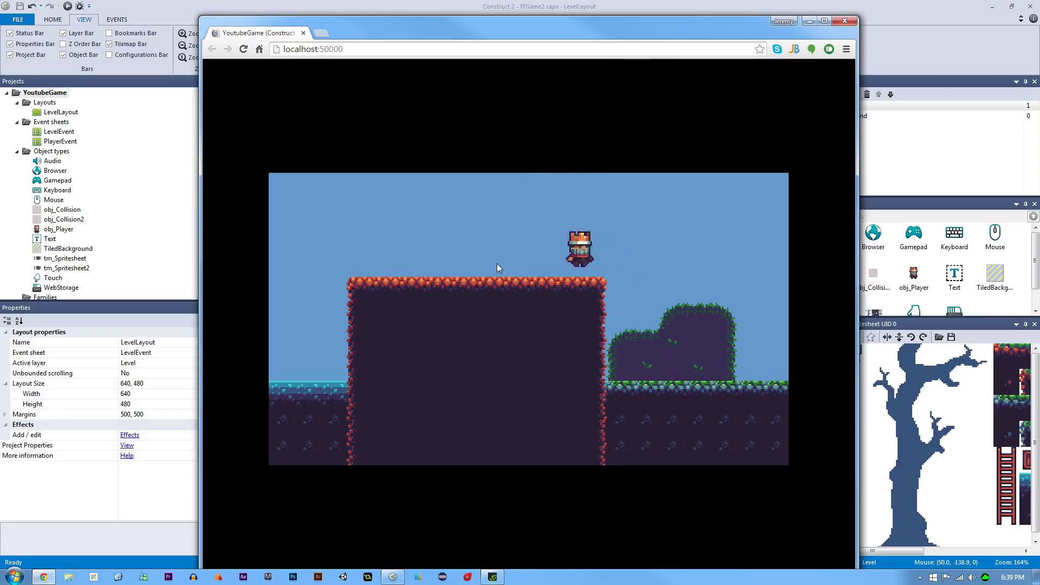
key(Left)
key(Right)
key(Up)
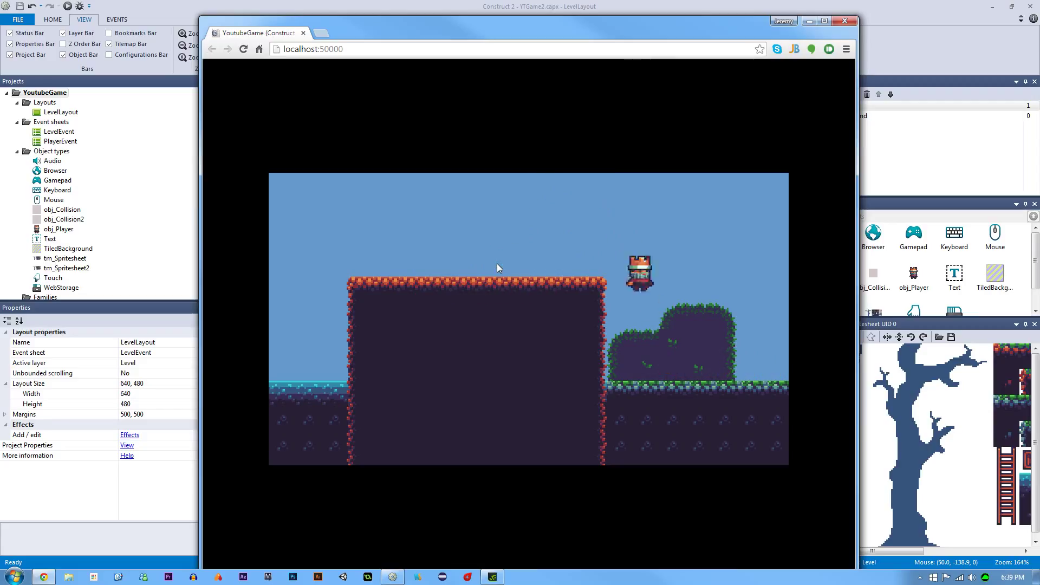
key(Left)
key(Up)
key(Right)
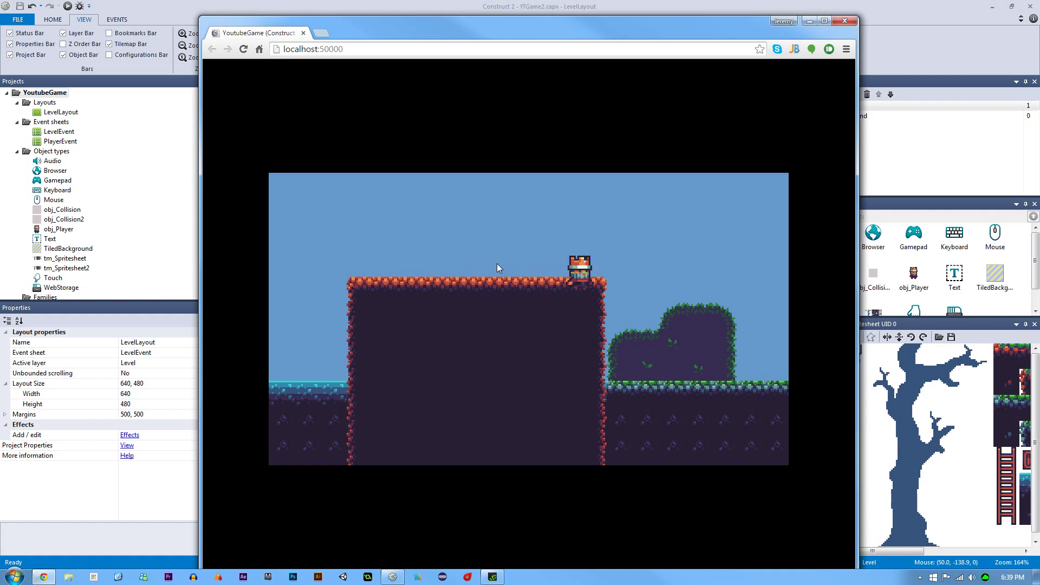
key(Up)
key(Left)
key(Up)
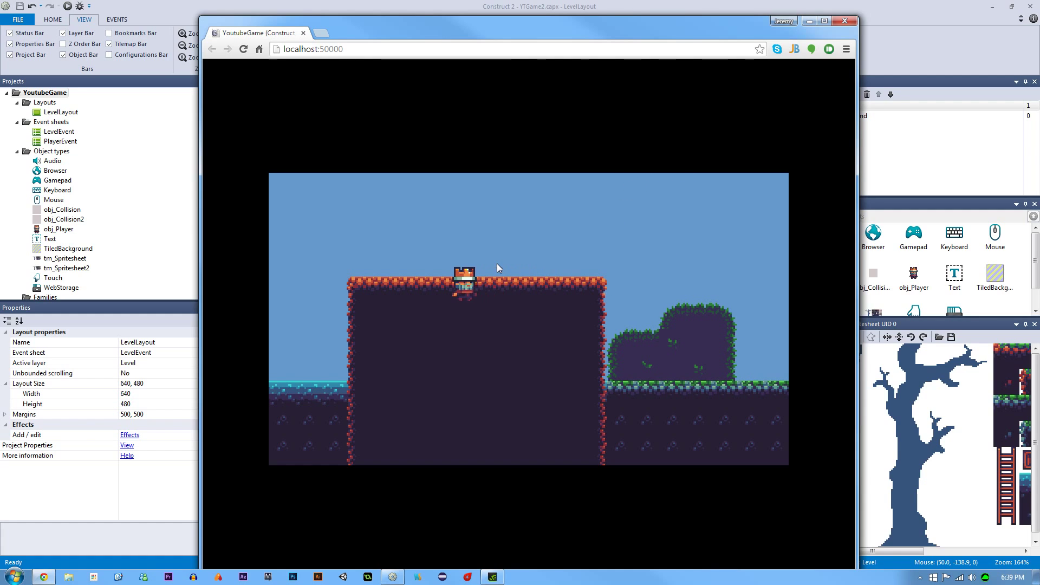
key(Right)
key(Up)
key(Left)
key(Up)
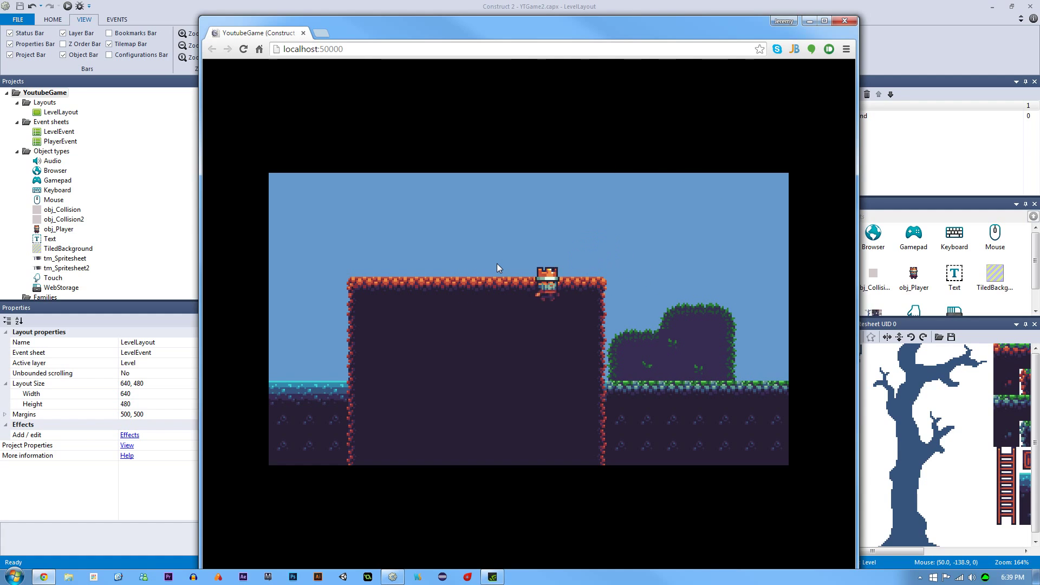
key(Right)
key(Up)
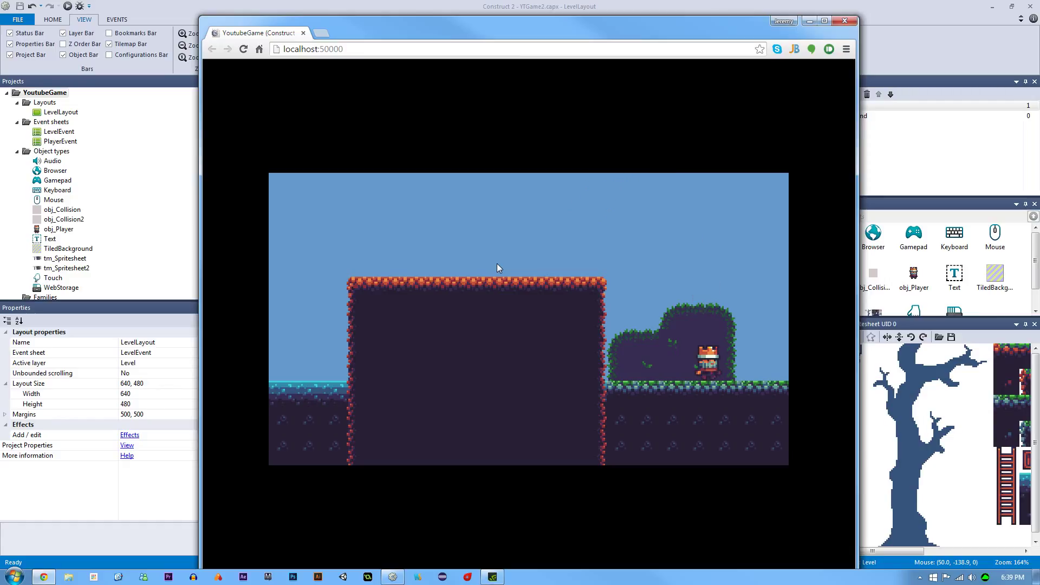
key(Left)
key(Right)
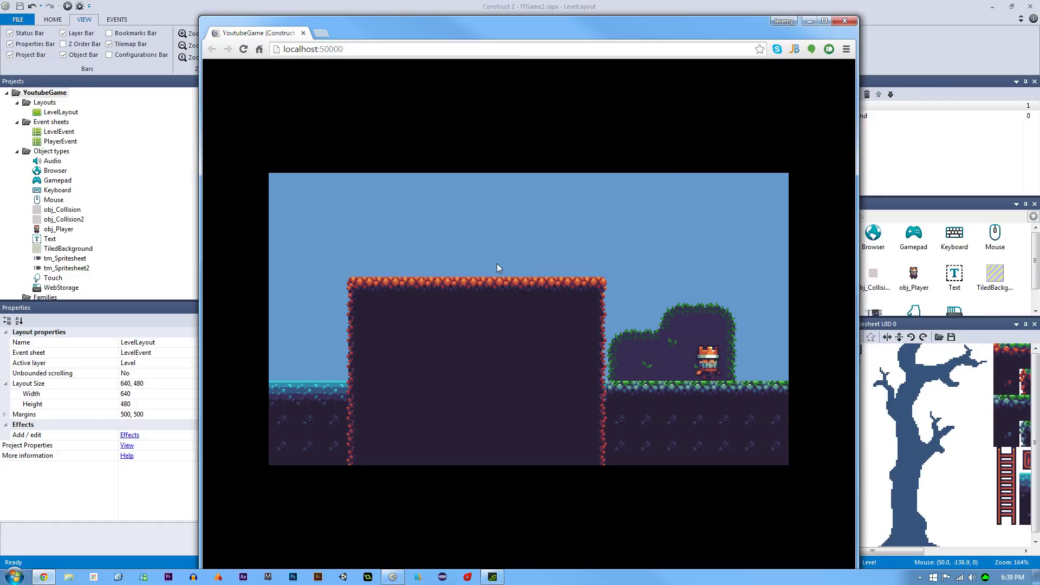